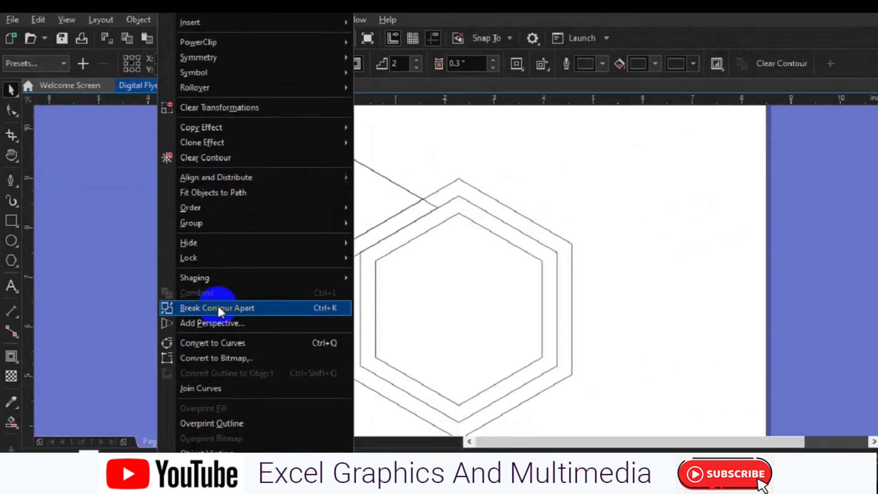
Break the hexagon's contour apart and ungroup the resulting concentric outlines into separate objects
left_click(398, 397)
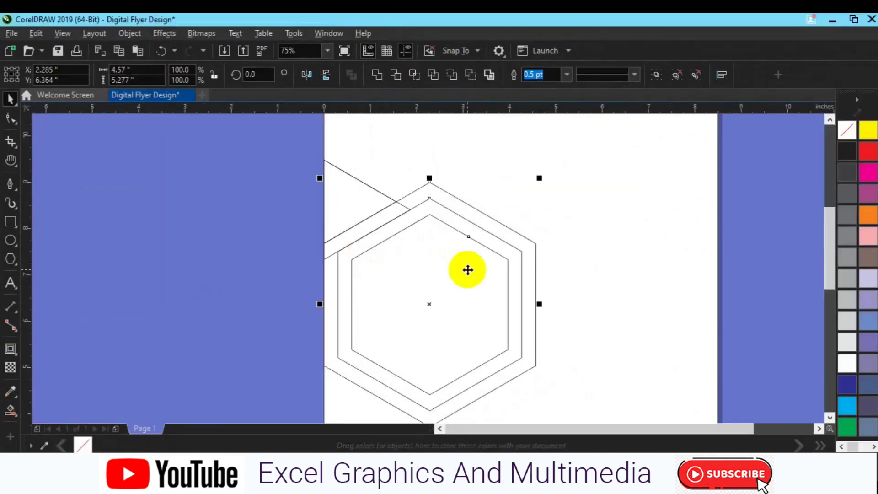
left_click(533, 257)
left_click(518, 76)
left_click(267, 221)
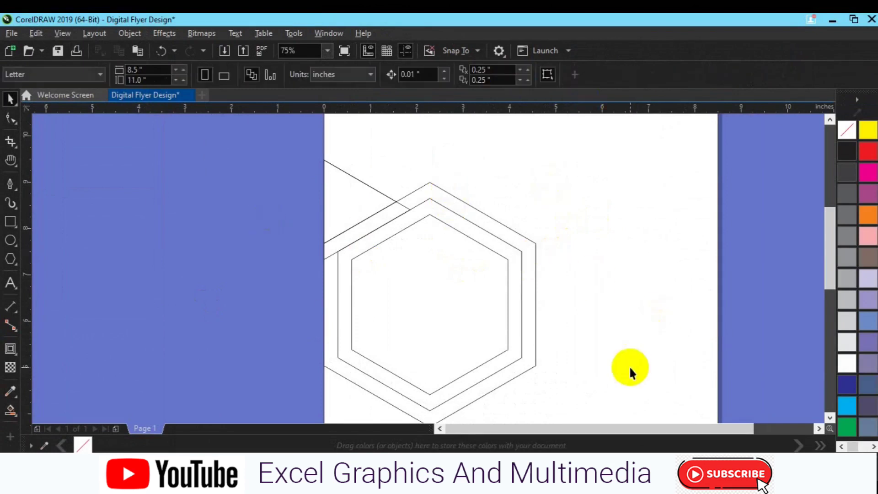
Copy the outermost hexagon straight down by about 2.65 inches so its upper side vertices meet the original's lower side vertices
key("h")
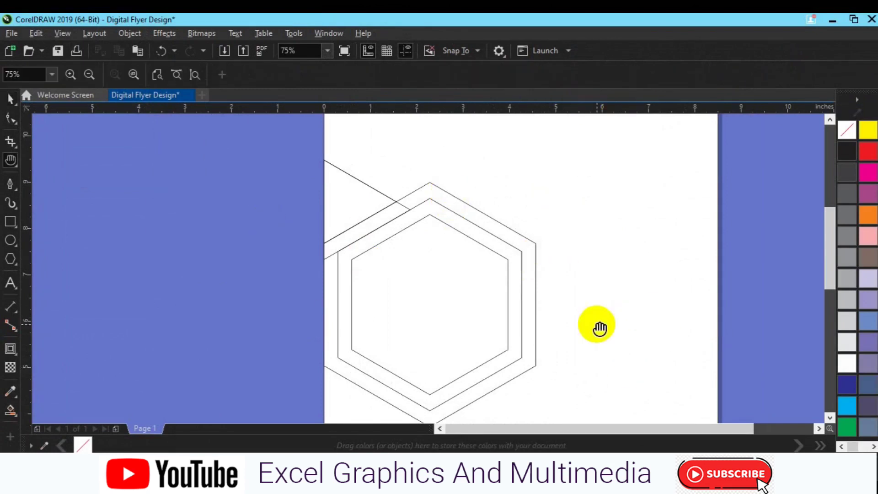
left_click_drag(599, 327, 555, 245)
key("space")
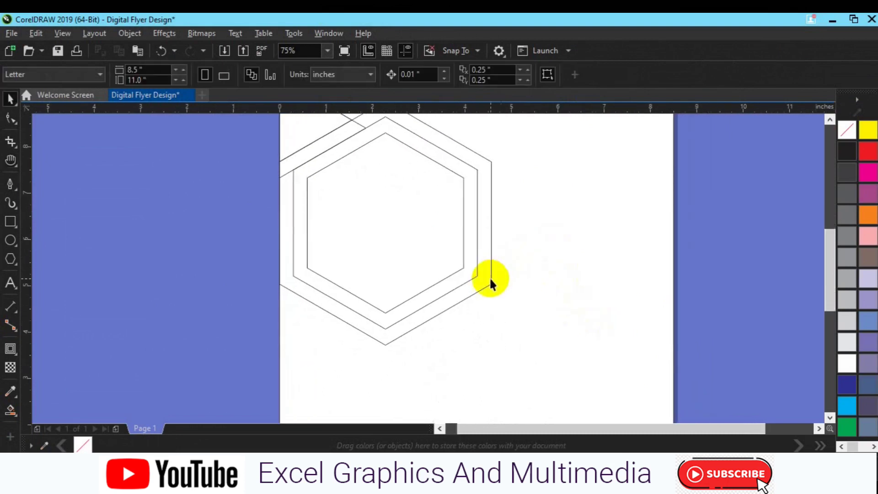
left_click_drag(489, 286, 501, 406)
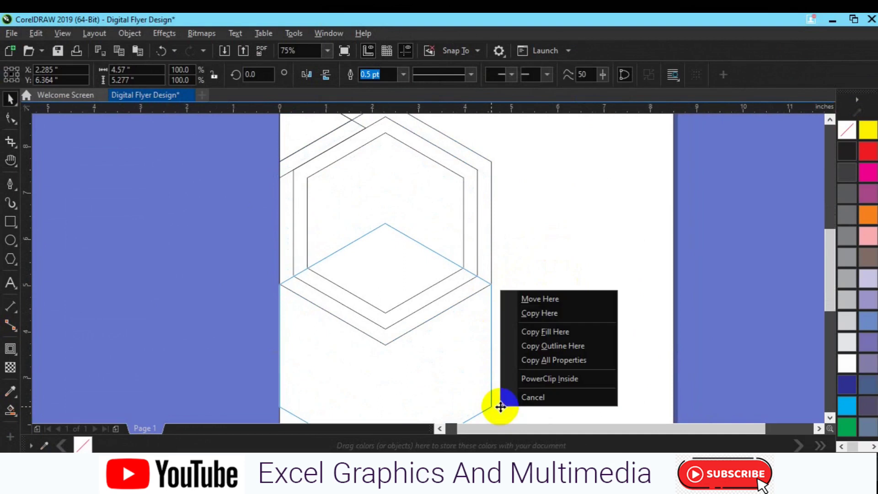
left_click(550, 316)
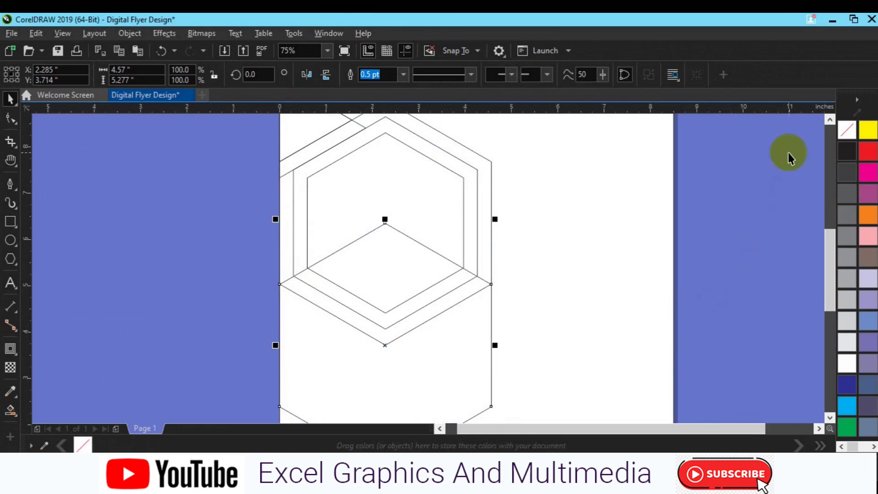
Draw a straight diagonal line with the Pen tool from the innermost hexagon's top vertex to beyond the page's upper edge, about 5.52 by 2.89 inches
left_click(829, 120)
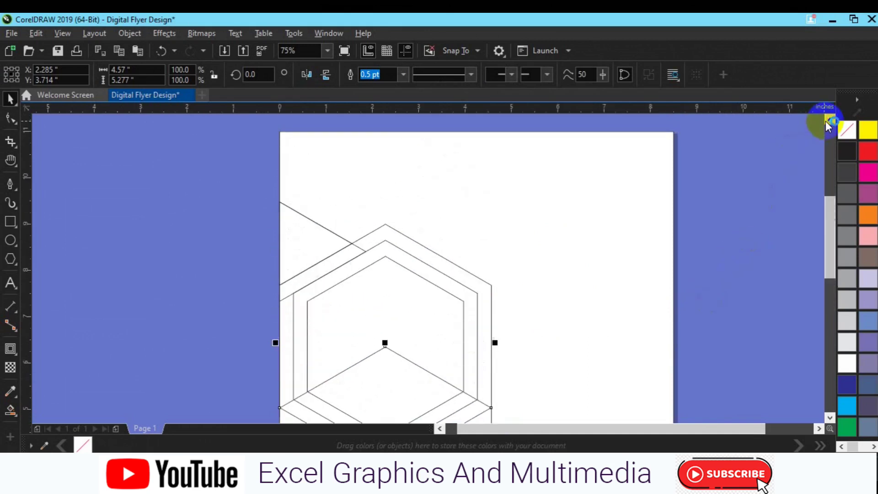
left_click(9, 183)
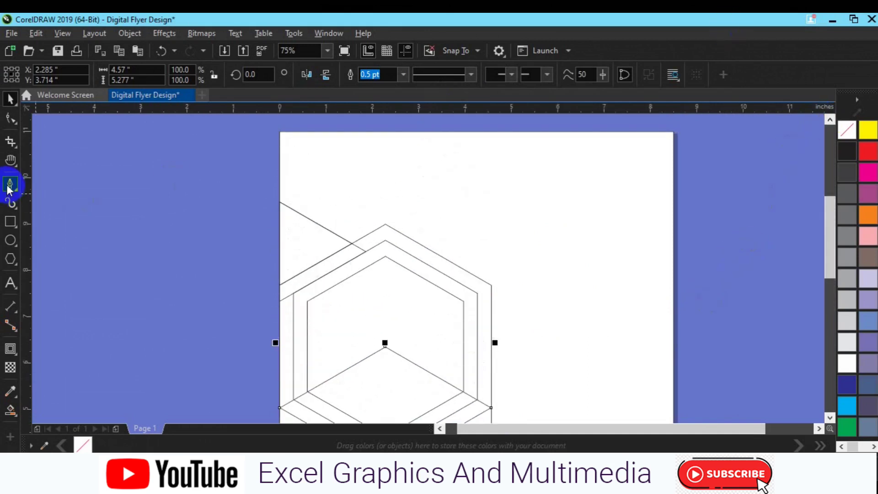
left_click(385, 257)
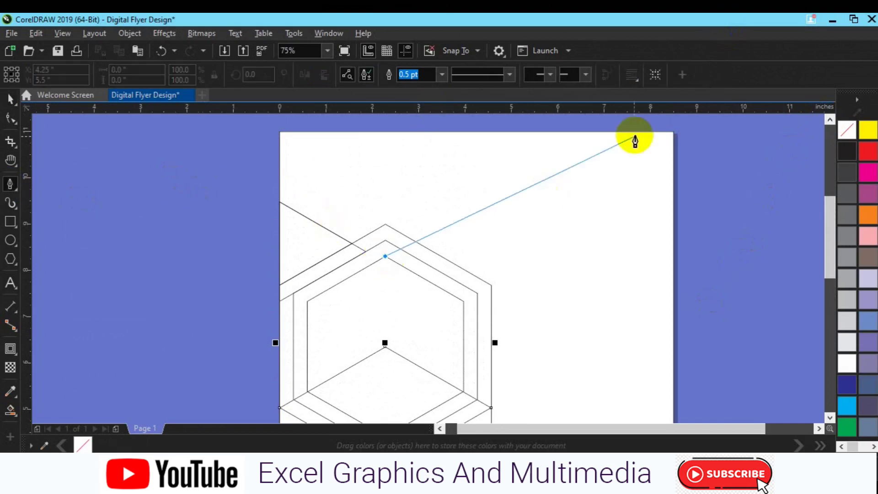
double_click(641, 121)
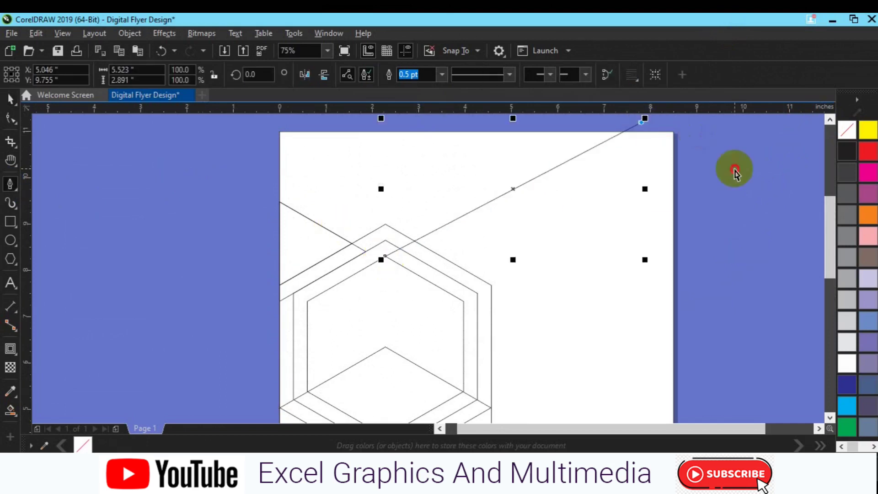
Duplicate the diagonal line and move the copy so it starts at the innermost hexagon's lower-right vertex
left_click(463, 397)
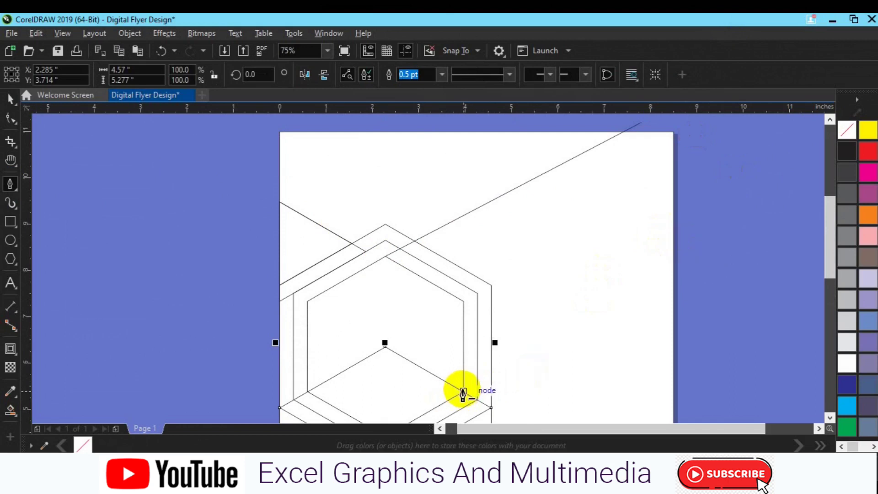
left_click(463, 397)
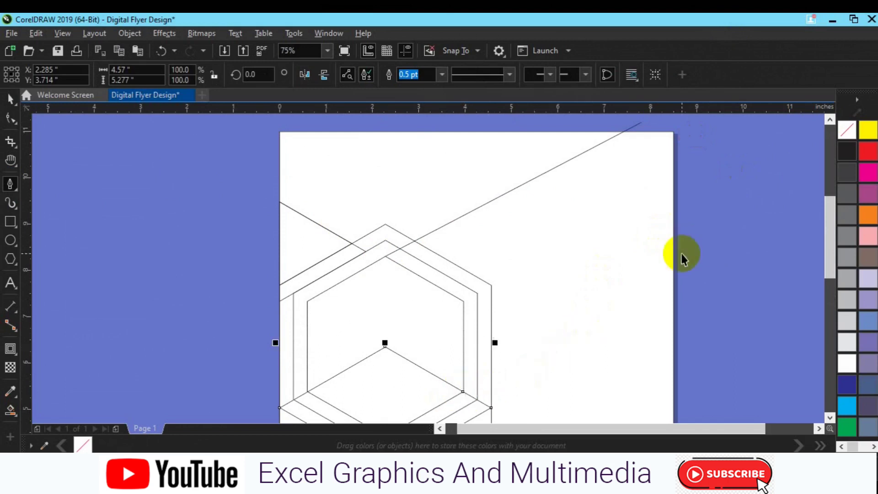
key("space")
key("ctrl+d")
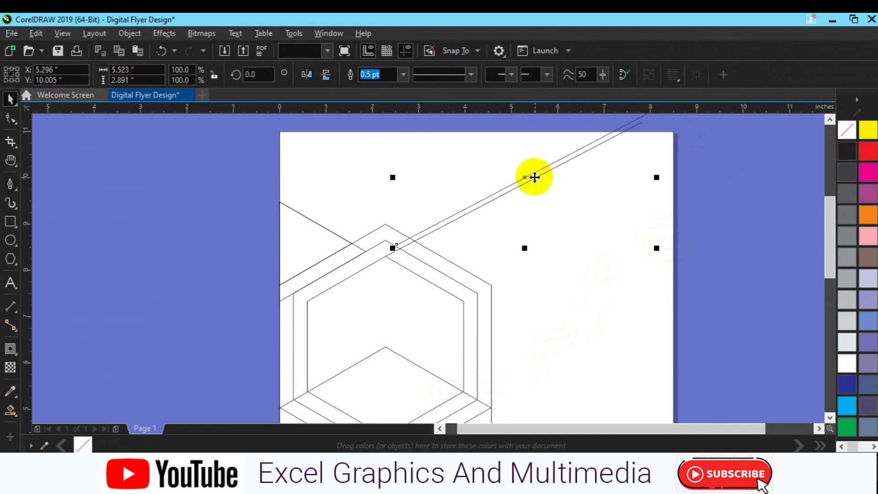
left_click_drag(525, 178, 583, 329)
left_click(722, 312)
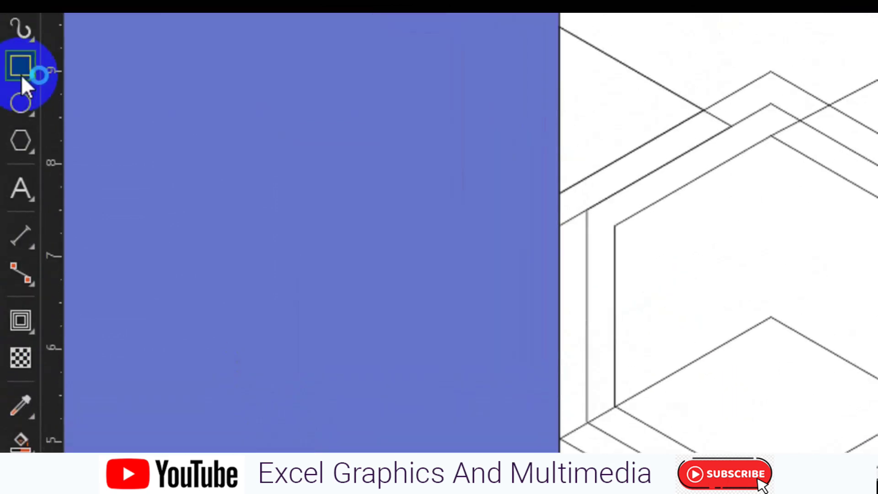
Add a rectangle matching the 8.5 by 11 inch page
double_click(11, 226)
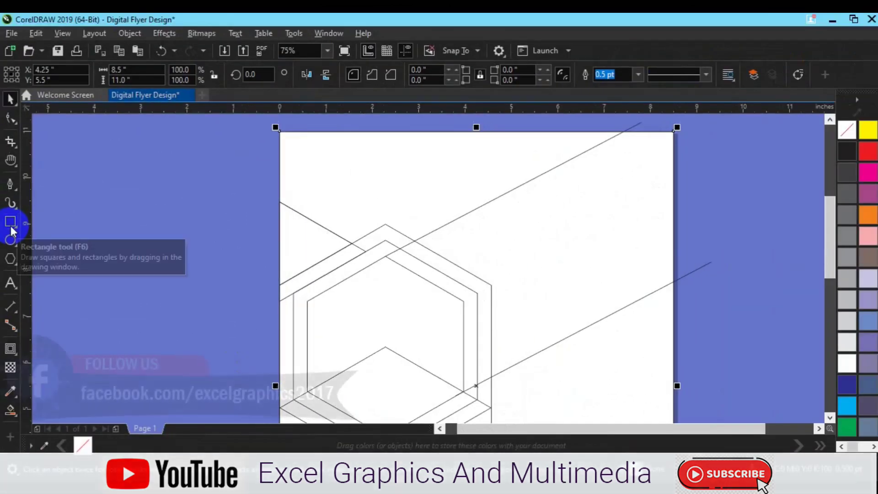
left_click(25, 385)
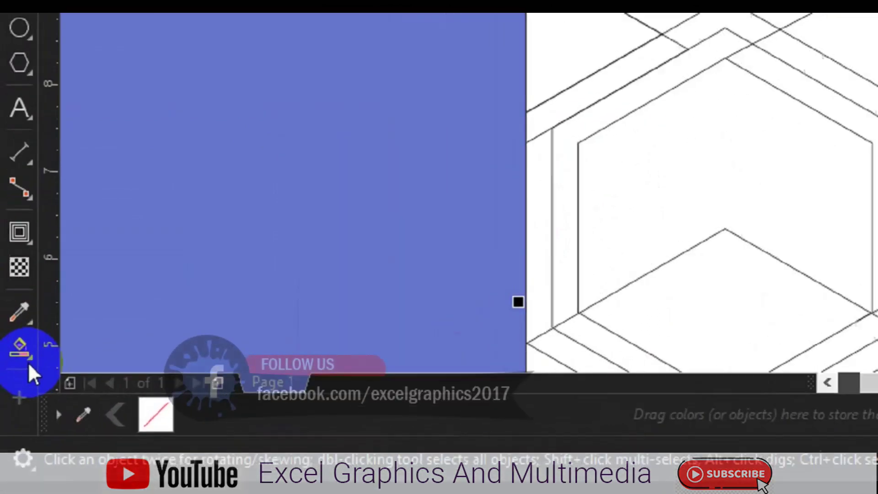
left_click_drag(22, 352, 115, 370)
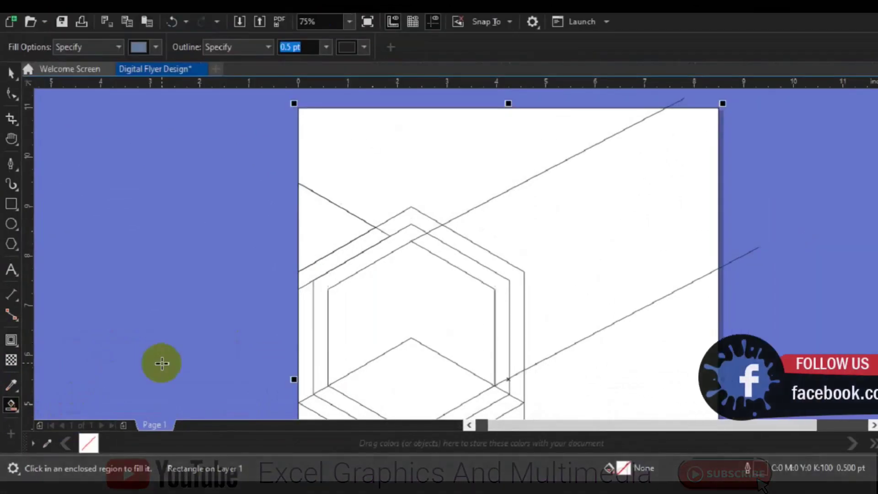
left_click(578, 15)
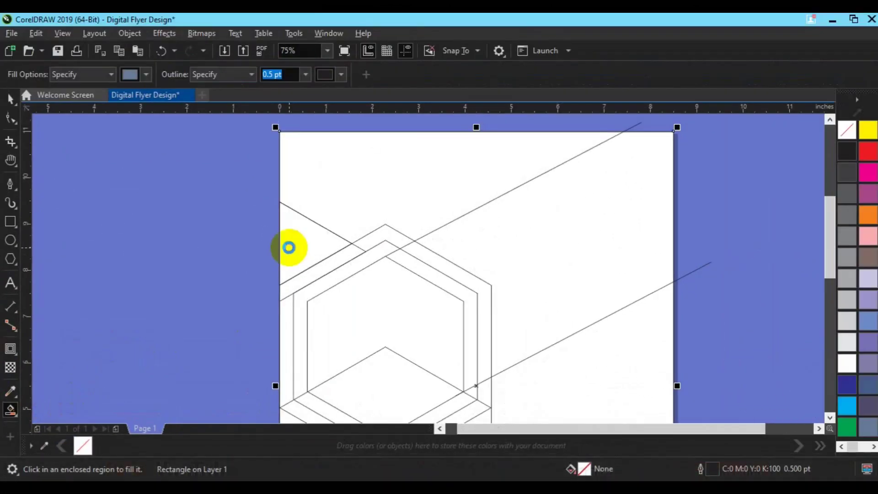
key("ctrl+z")
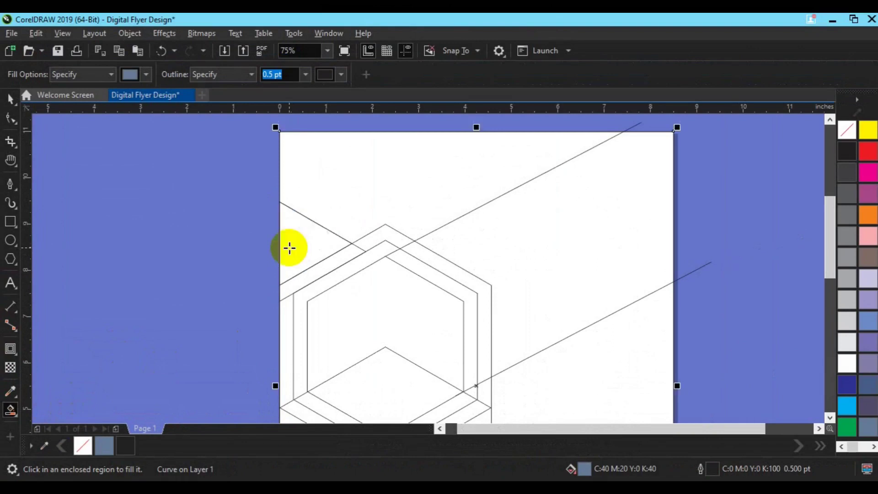
Select all the hexagons and lines without the page rectangle and nudge them slightly upward
key("space")
scroll(287, 246, "down", 2)
left_click(25, 161)
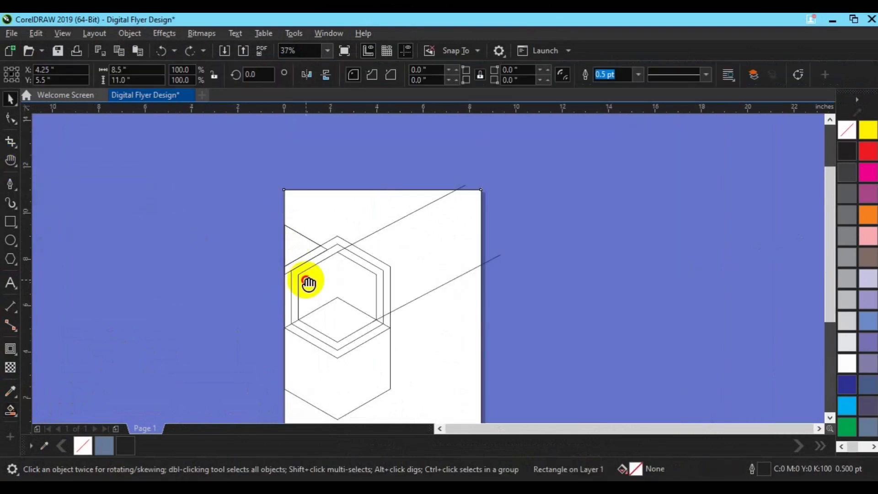
left_click_drag(407, 319, 425, 274)
key("space")
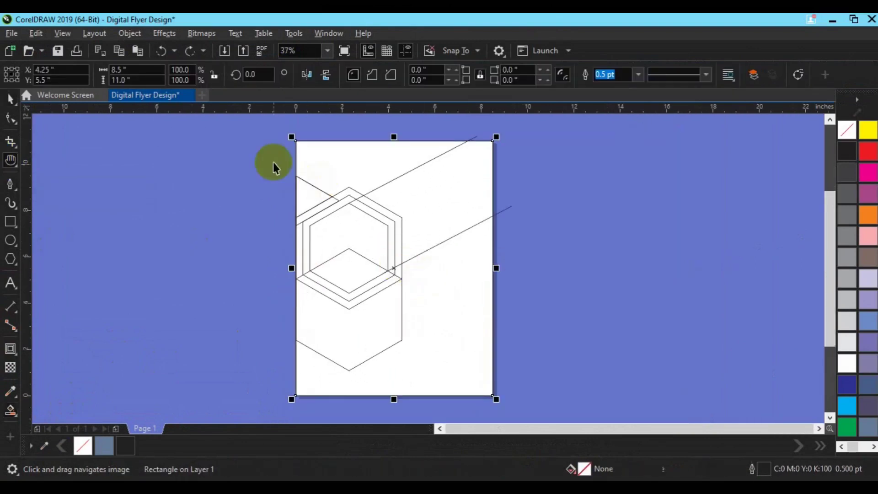
left_click(255, 137)
mouse_move(259, 127)
left_mouse_down()
mouse_move(491, 290)
mouse_move(529, 374)
left_mouse_up()
key("Up")
key("Up")
key("Up")
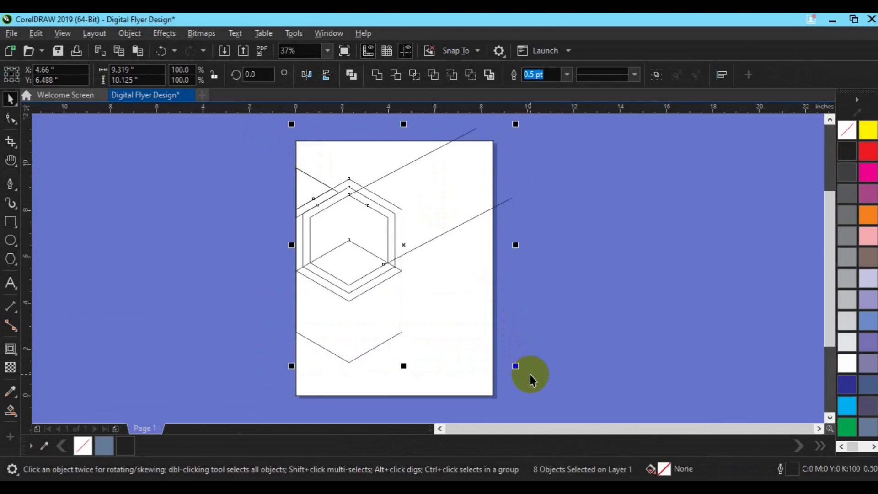
key("Escape")
Fill the triangle at the page's left edge, above the hexagons, with blue-grey using Smart Fill
left_click(10, 410)
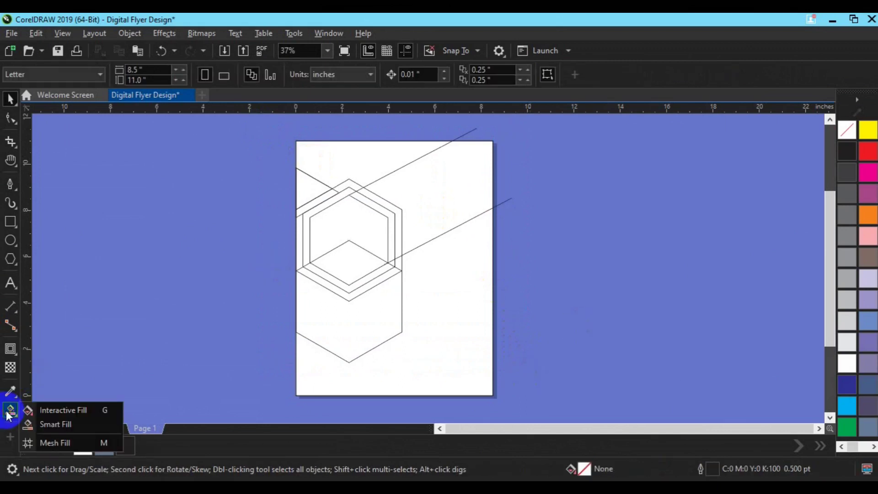
left_click(51, 424)
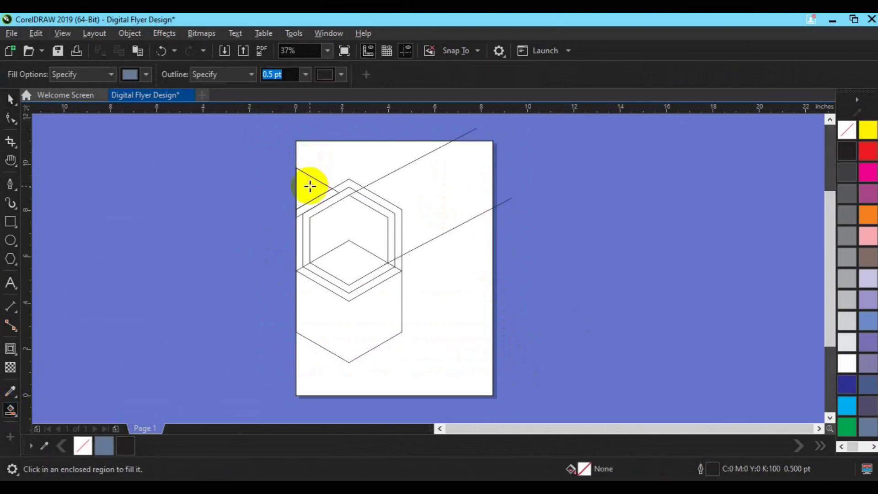
left_click(310, 186)
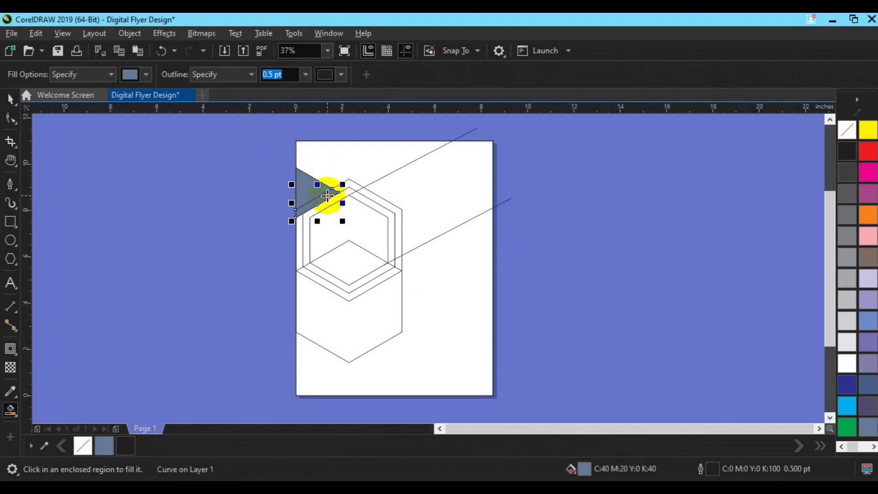
left_click(307, 232)
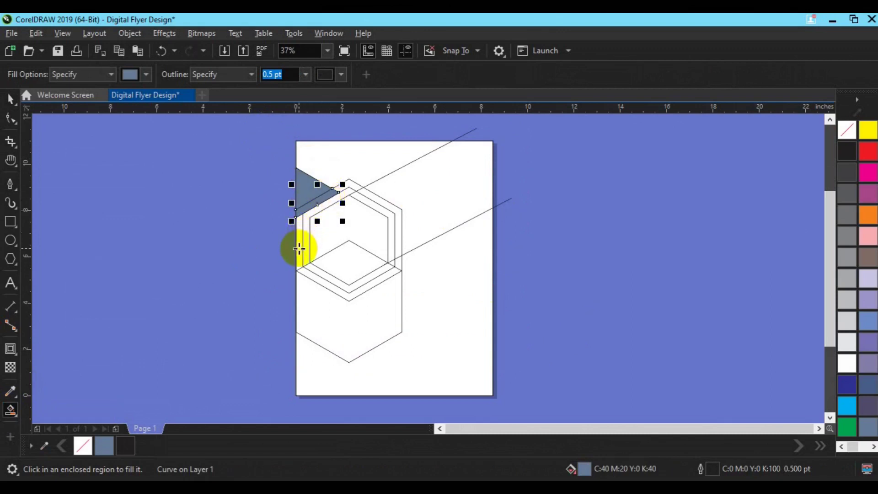
left_click(299, 248)
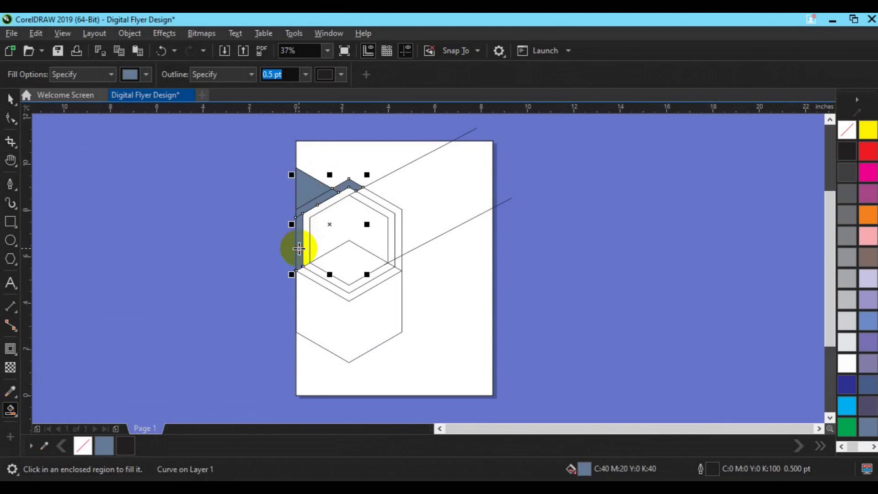
key("ctrl+z")
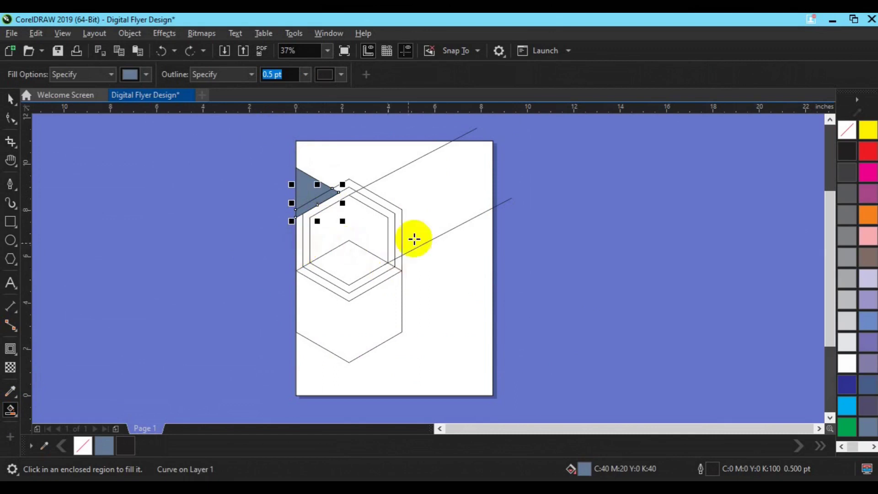
left_click(298, 244)
key("ctrl+z")
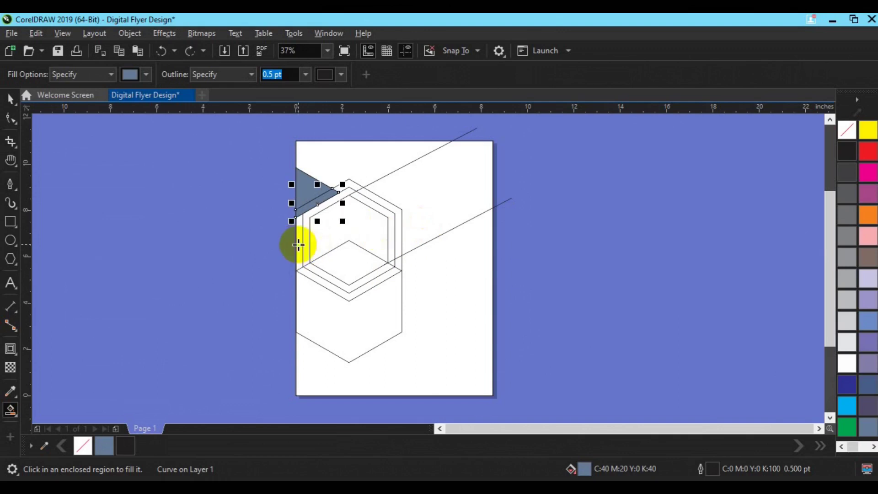
key("space")
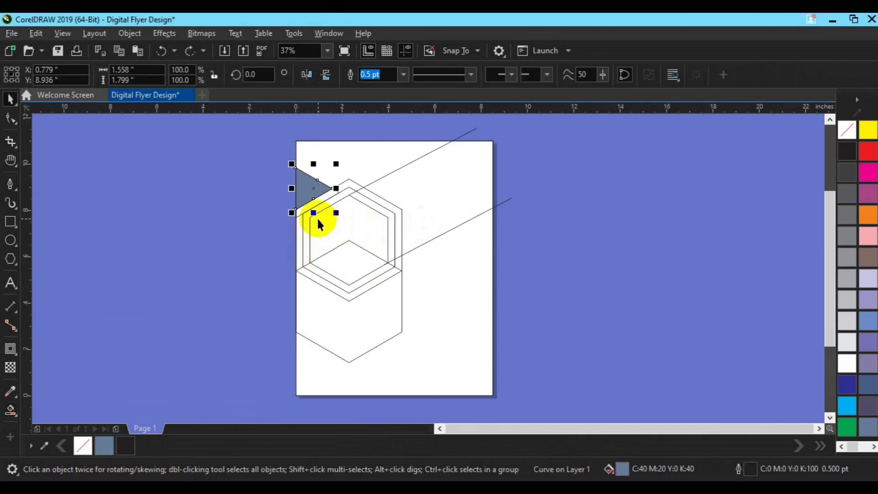
Fill the narrow slanted strip directly below the blue-grey triangle with the same colour using Smart Fill
left_click(15, 225)
left_click_drag(15, 411, 59, 427)
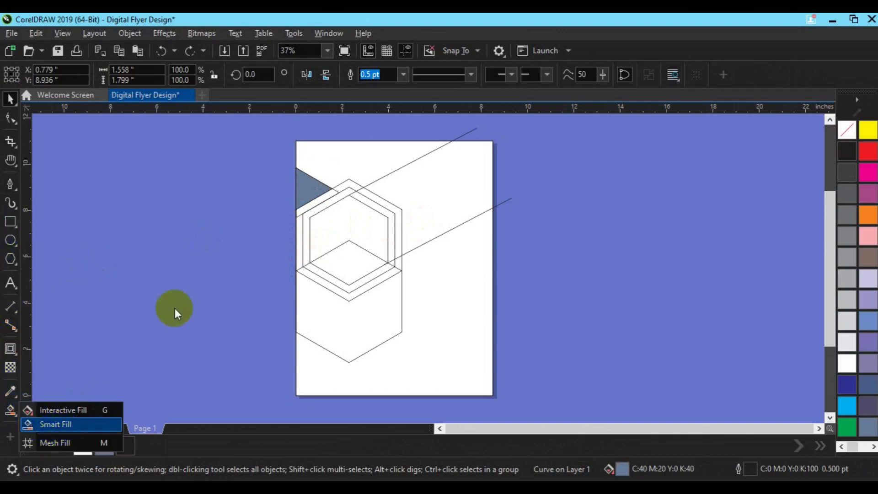
left_click(307, 205)
left_click(313, 215)
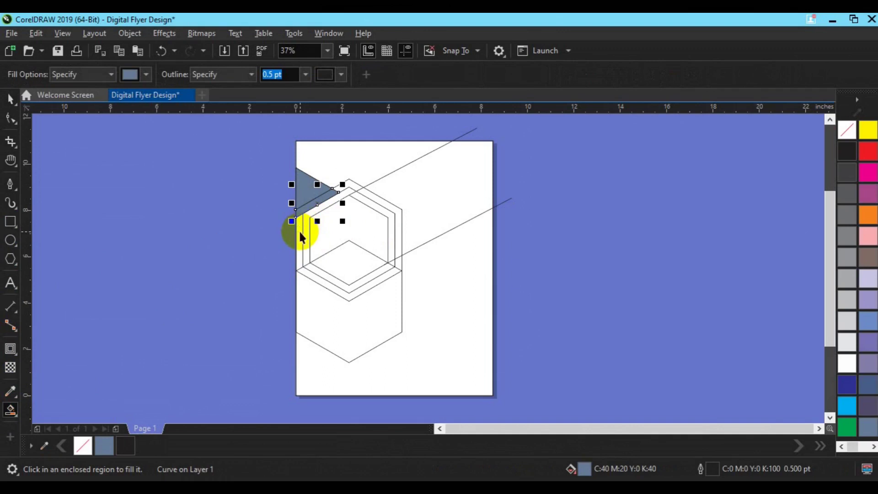
Draw a helper line with the Pen tool from just outside the page's left edge, across the hexagon outlines, to the innermost hexagon's top vertex
left_click(10, 186)
left_click(286, 215)
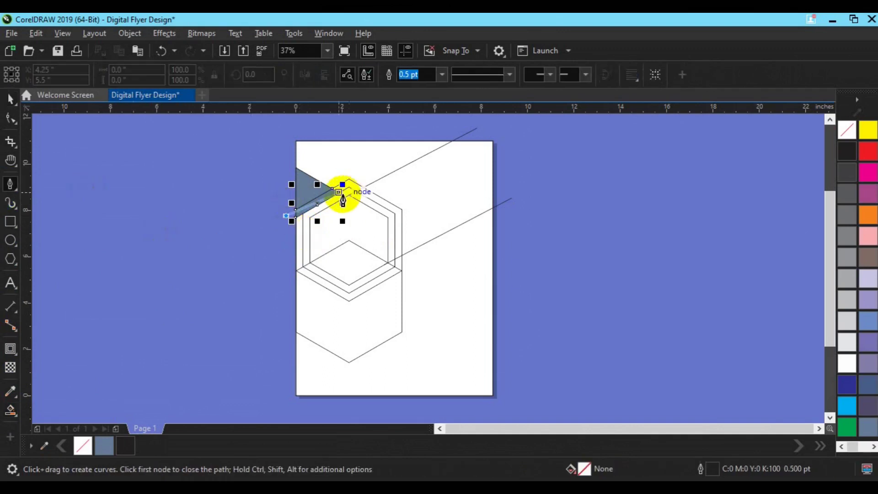
left_click(348, 195)
key("Escape")
key("Escape")
key("space")
Fill the narrow vertical strip between the page's left edge and the middle hexagon with blue-grey using Smart Fill
left_click(11, 411)
left_click_drag(12, 414, 50, 428)
left_click(295, 249)
key("space")
Delete the slanted helper line that crosses the upper-left side of the hexagons
left_click(293, 214)
left_click(251, 220)
left_click(292, 215)
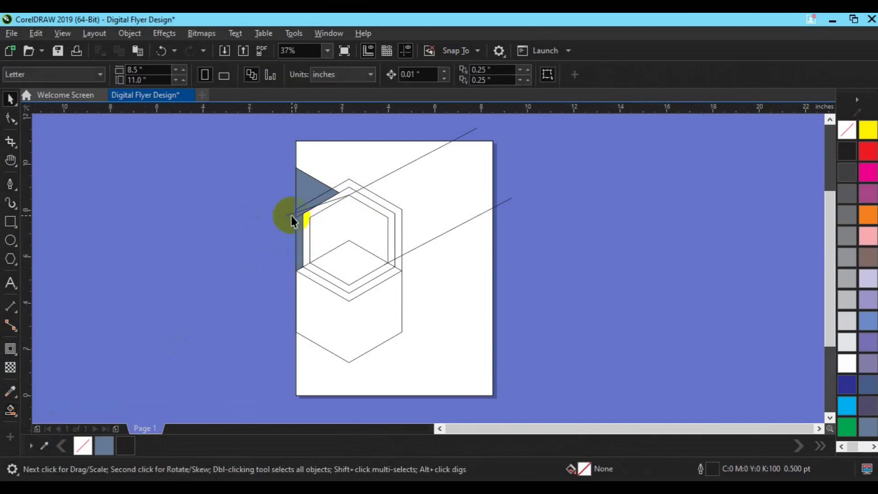
left_click(291, 216)
key("Delete")
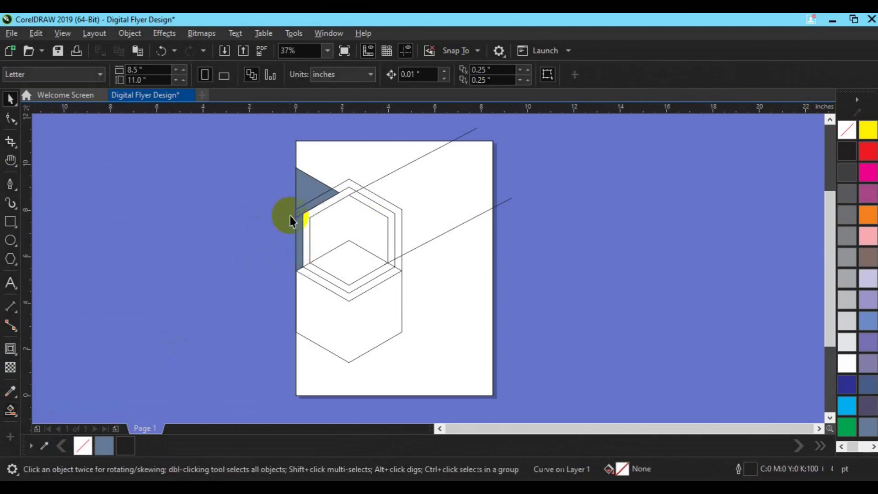
Try to fill the wide diagonal band and the adjoining strip between the outer and middle hexagons using Smart Fill
left_click_drag(10, 409, 45, 425)
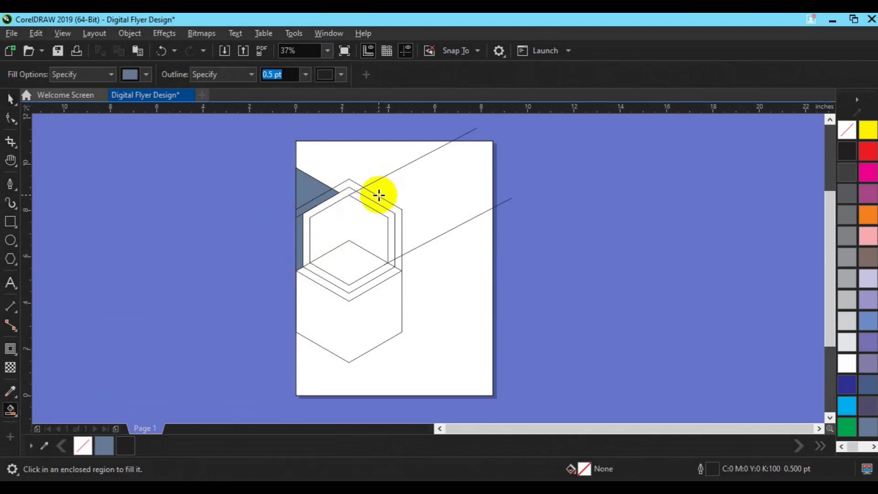
left_click(378, 198)
left_click(424, 189)
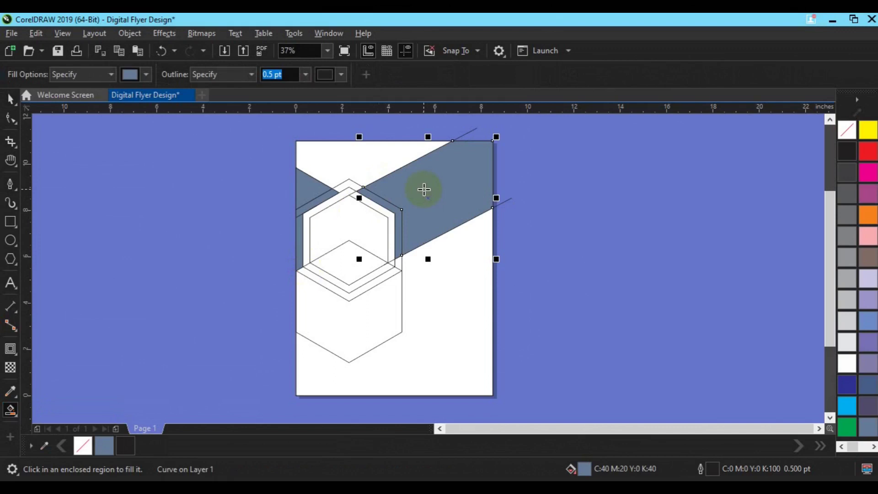
key("ctrl+z")
key("space")
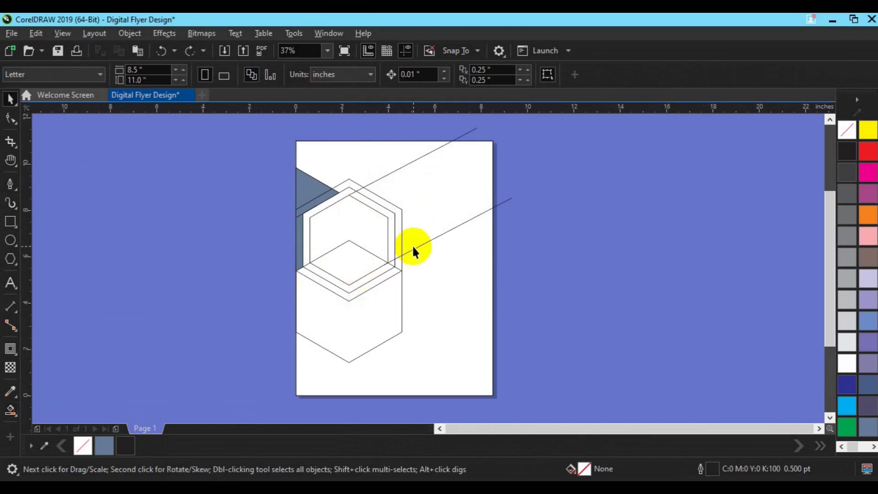
Delete the lower of the two long diagonal lines crossing the page
left_click_drag(412, 245, 381, 276)
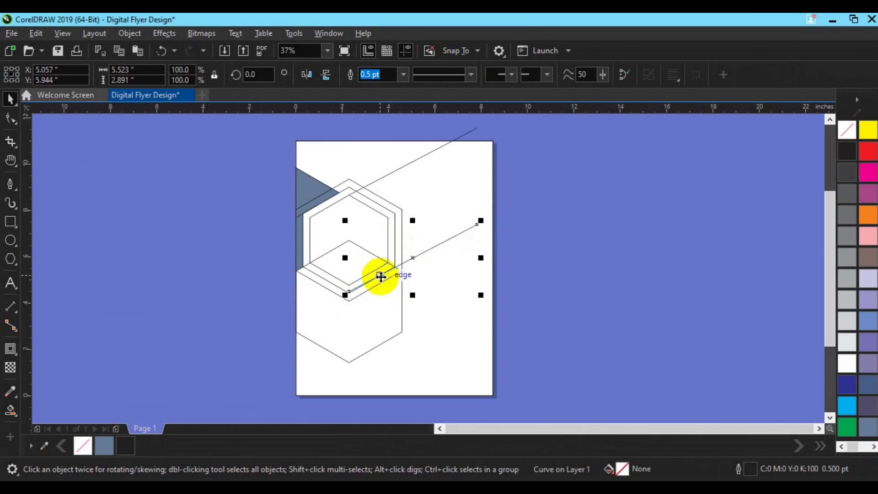
key("Delete")
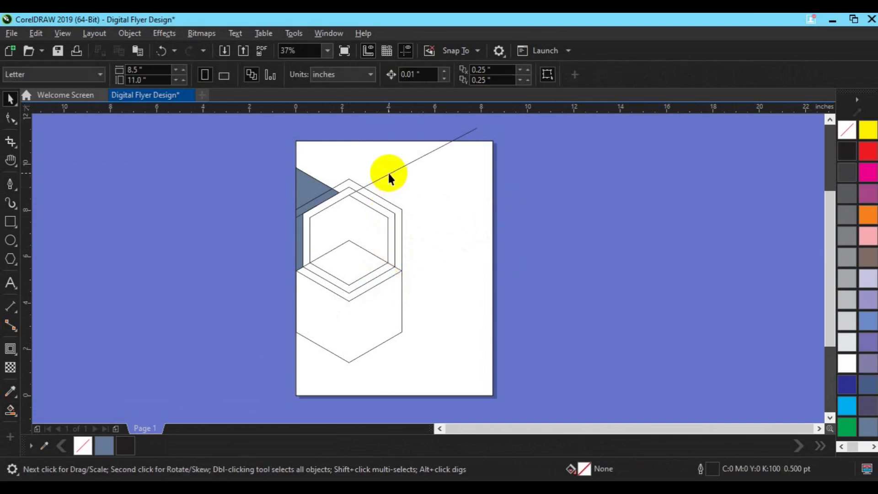
Draw a diagonal line with the Pen tool from the middle hexagon's top vertex to just above the page's upper edge
left_click(10, 184)
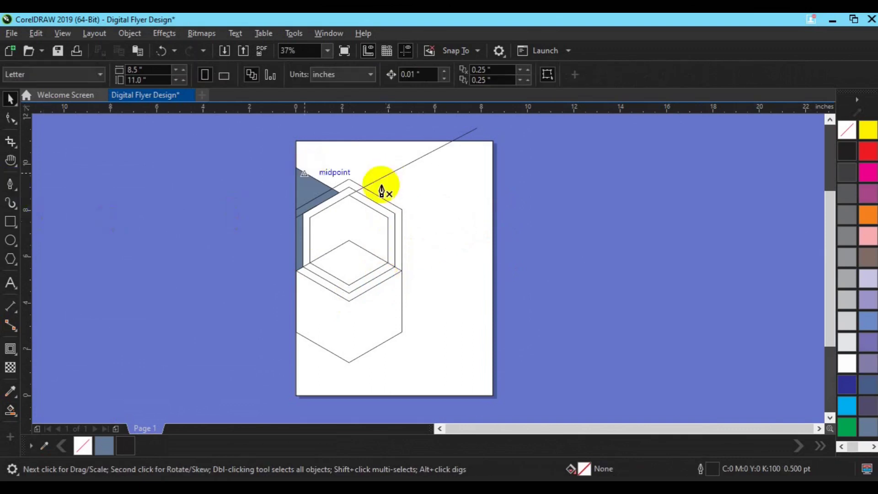
left_click(349, 188)
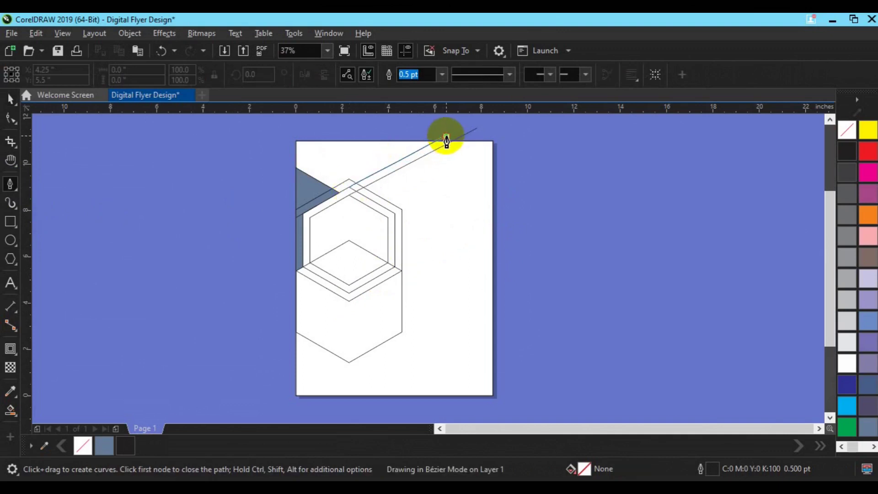
double_click(446, 136)
left_click(594, 217)
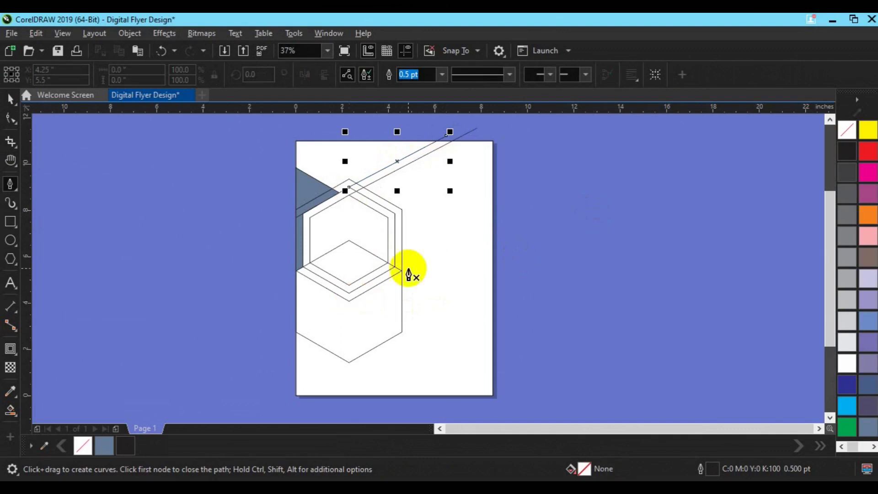
left_click(348, 293)
key("ctrl+z")
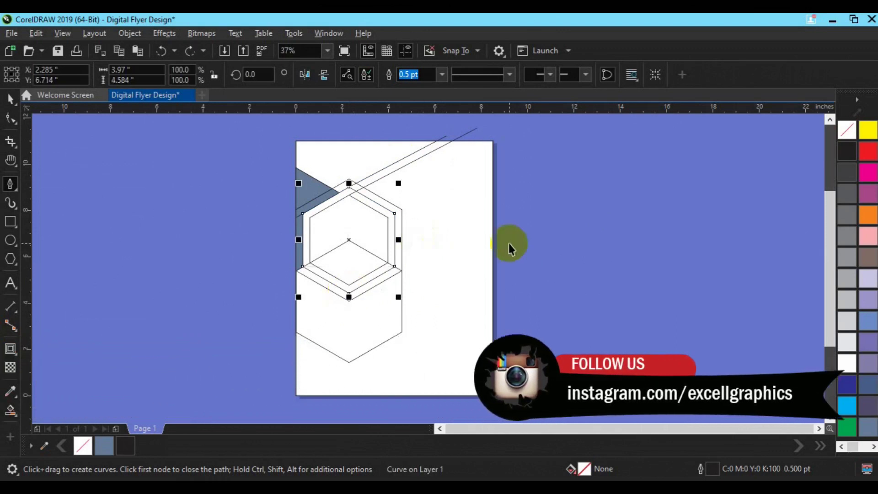
Delete the long diagonal line that starts at the innermost hexagon's top vertex
key("space")
scroll(509, 243, "up", 2)
left_click(829, 121)
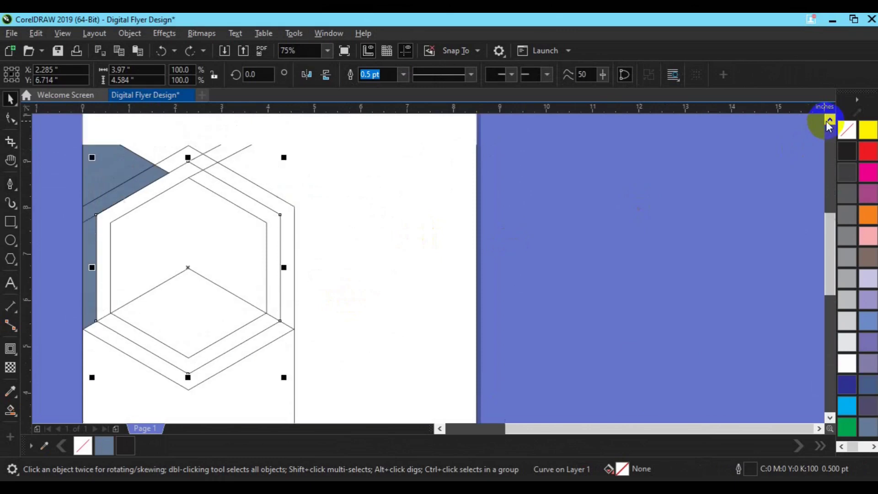
left_click(10, 160)
left_click_drag(284, 228, 335, 238)
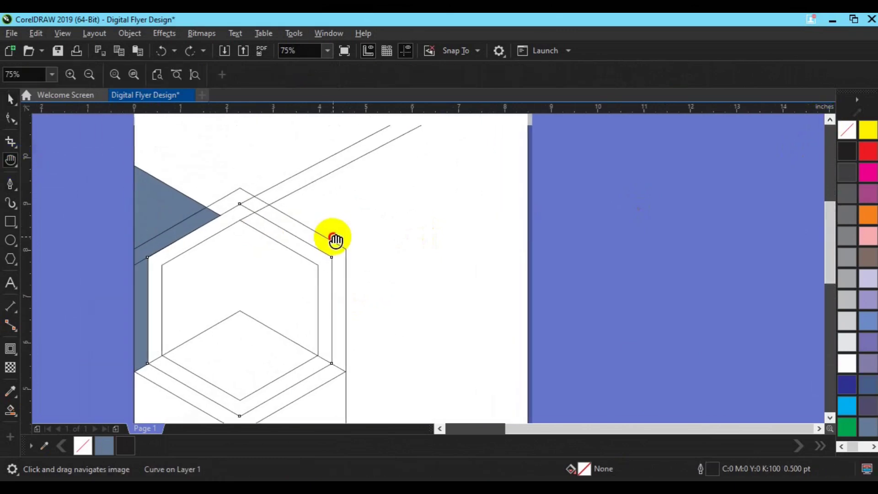
key("space")
left_click(360, 161)
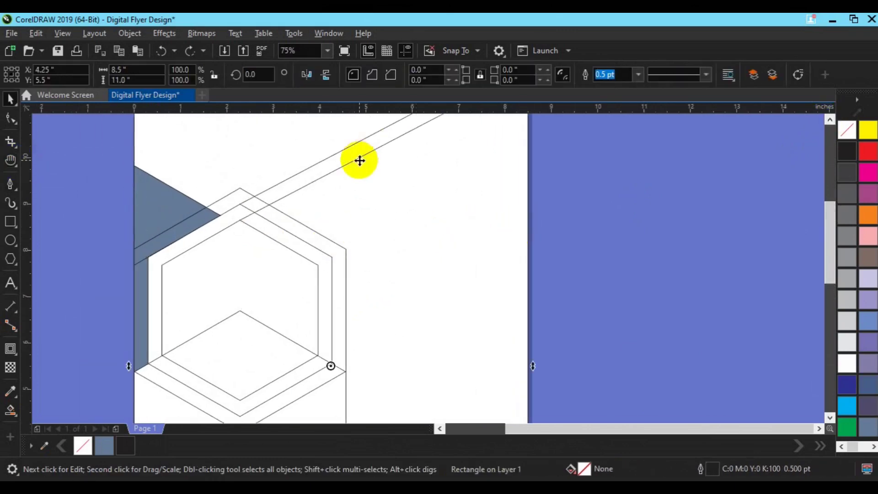
left_click(584, 190)
left_click(830, 121)
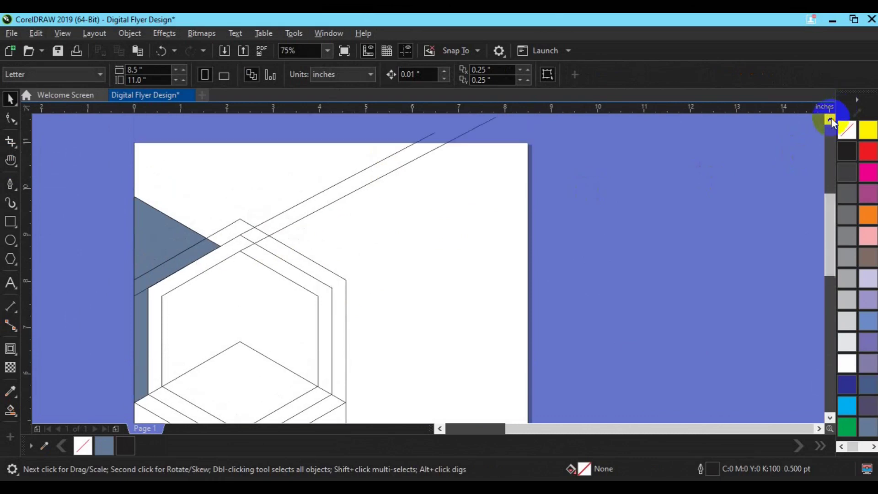
key("Delete")
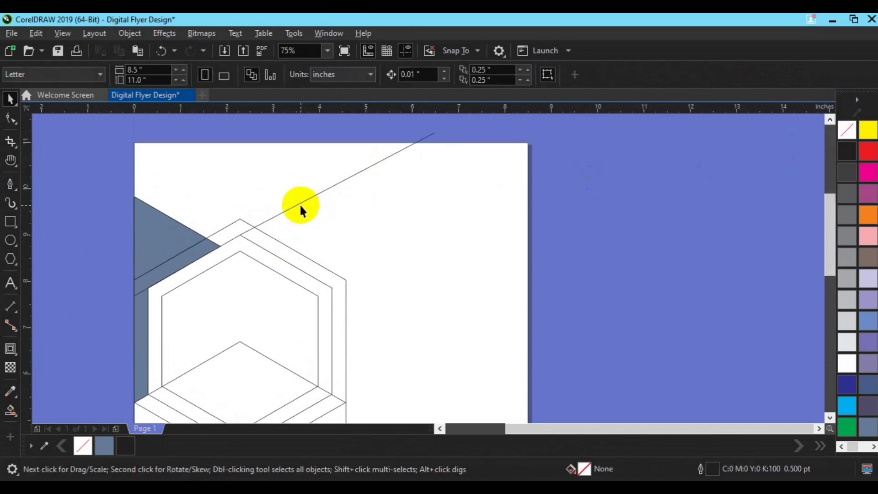
Try to place a copy of the upper diagonal line along the middle hexagon's lower-right side
left_click(830, 418)
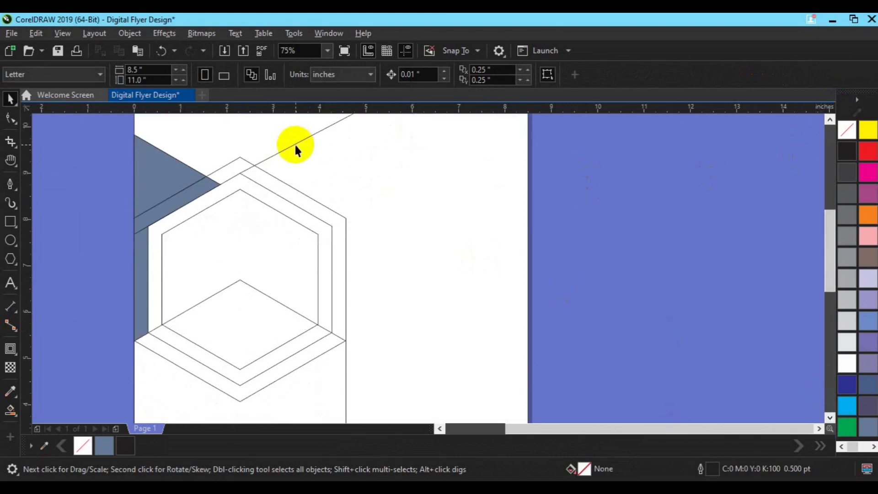
left_click(294, 144)
left_click_drag(294, 144, 281, 367)
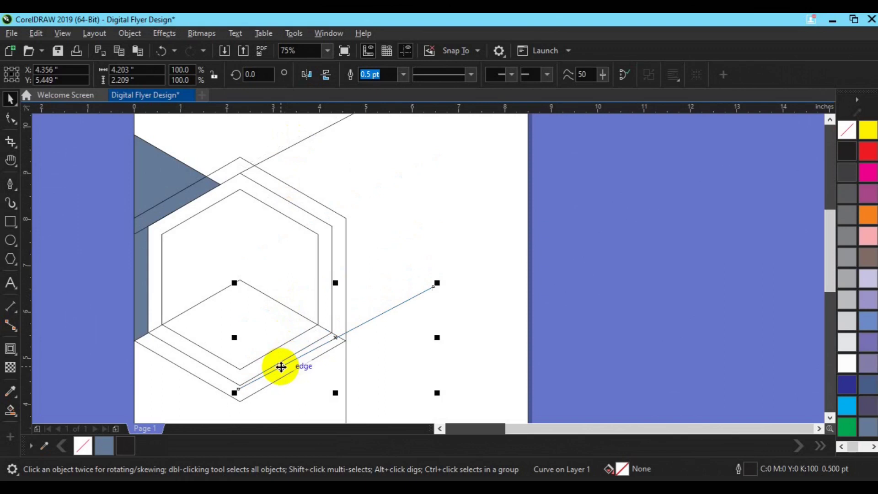
key("Delete")
Draw a two-point line about 7.6 inches long at about 30 degrees from the middle hexagon's bottom vertex past the page's right edge
left_click_drag(9, 189, 38, 215)
left_click(44, 199)
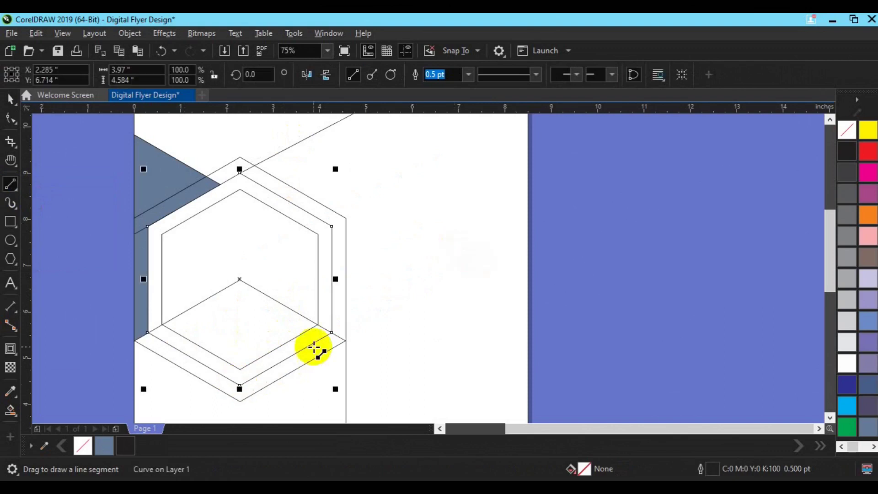
left_click_drag(239, 385, 545, 206)
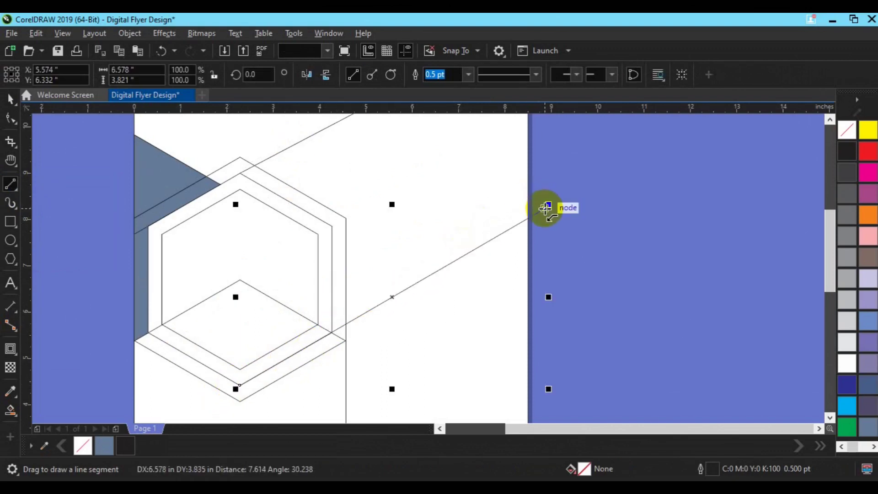
key("space")
left_click(632, 205)
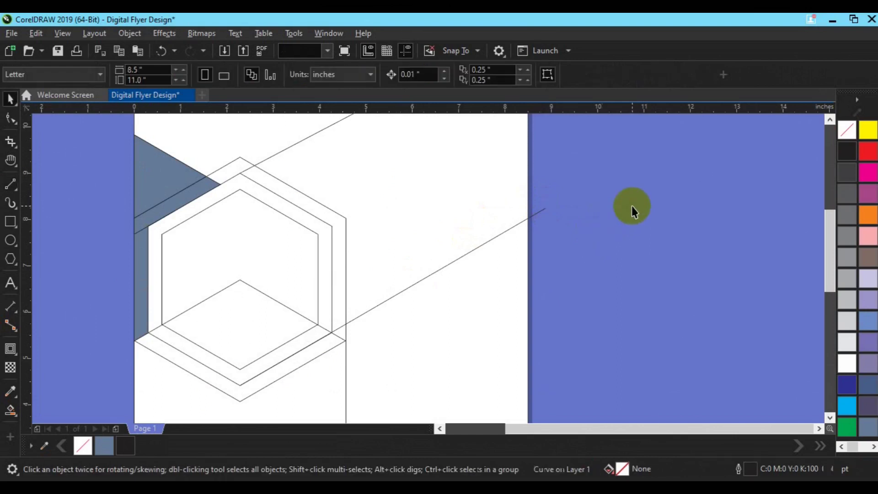
Fill the wide diagonal band and the adjoining strip between the outer and middle hexagons with blue-grey using Smart Fill
left_click(11, 410)
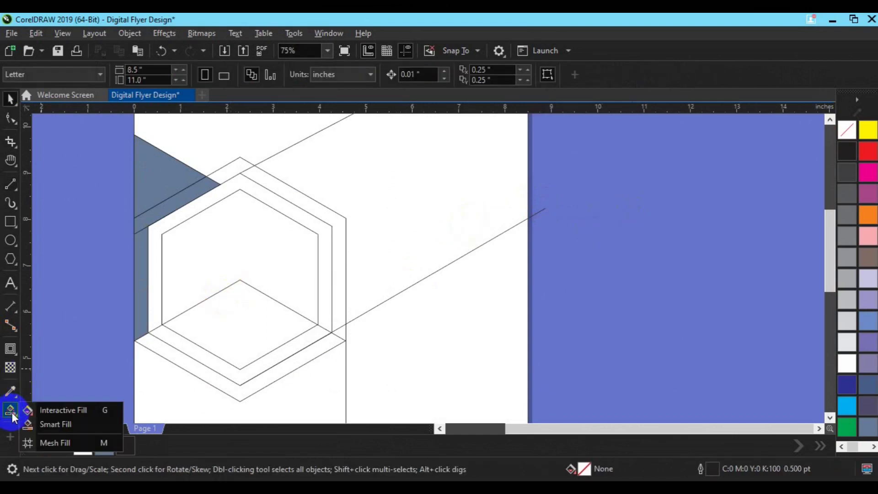
left_click(48, 424)
left_click(413, 226)
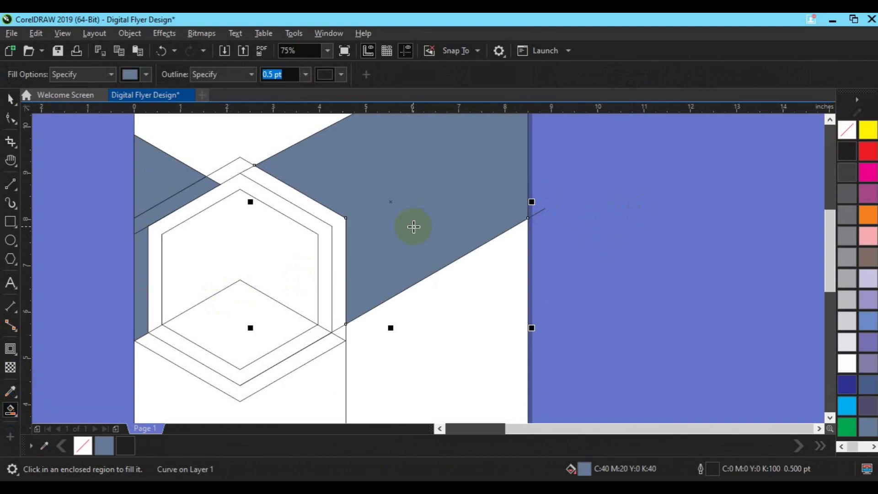
left_click(332, 221)
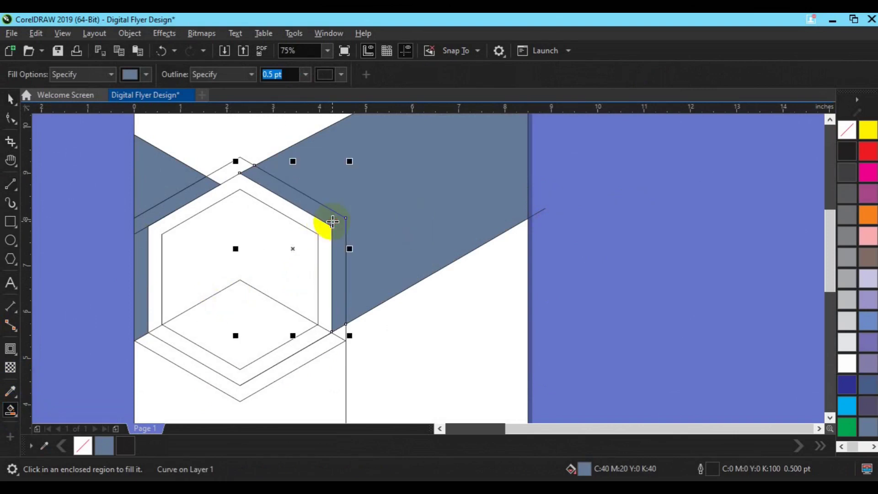
Weld the blue-grey diagonal band and the adjoining hexagon strip into one shape
key("space")
left_click(423, 205, "shift")
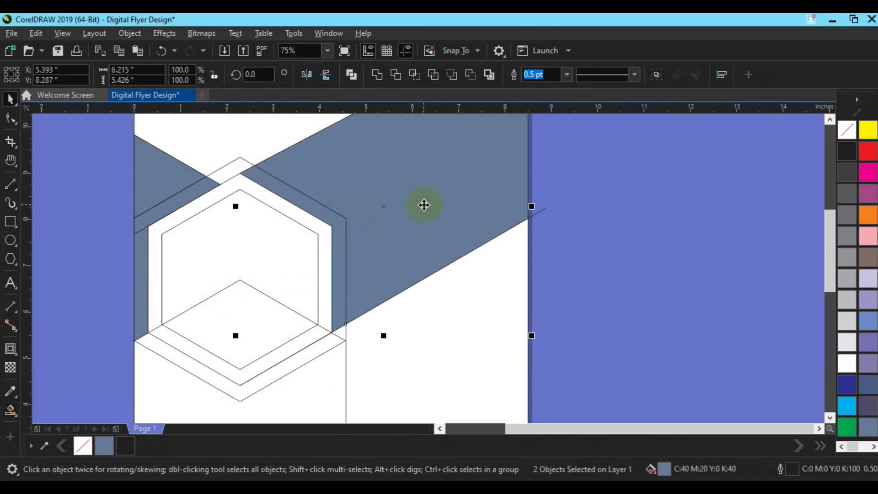
left_click(377, 74)
Delete the lower overlapping hexagon and the outermost of the concentric hexagons
left_click(245, 331)
key("Delete")
left_click(254, 385)
key("Delete")
Fill the innermost hexagon with black
left_click(216, 265)
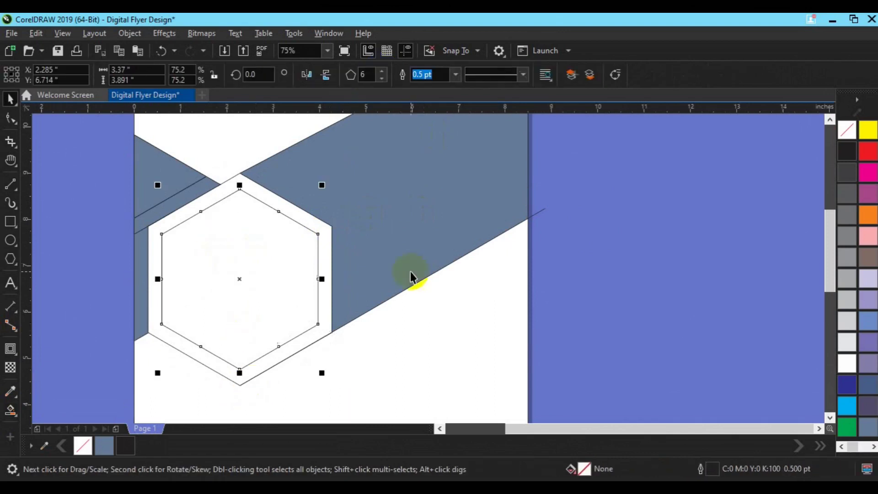
left_click(847, 151)
Delete the diagonal line along the band's lower edge and the hexagon outline surrounding the black hexagon
left_click(287, 355)
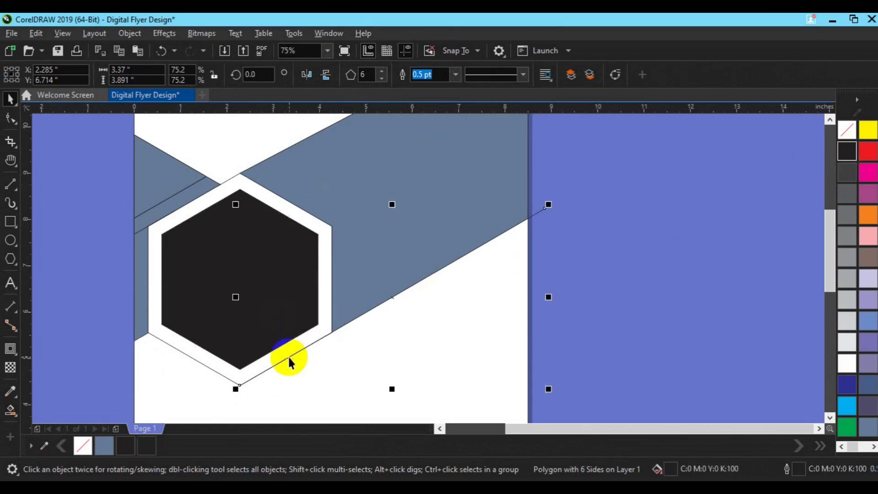
key("Delete")
left_click(289, 357)
key("Delete")
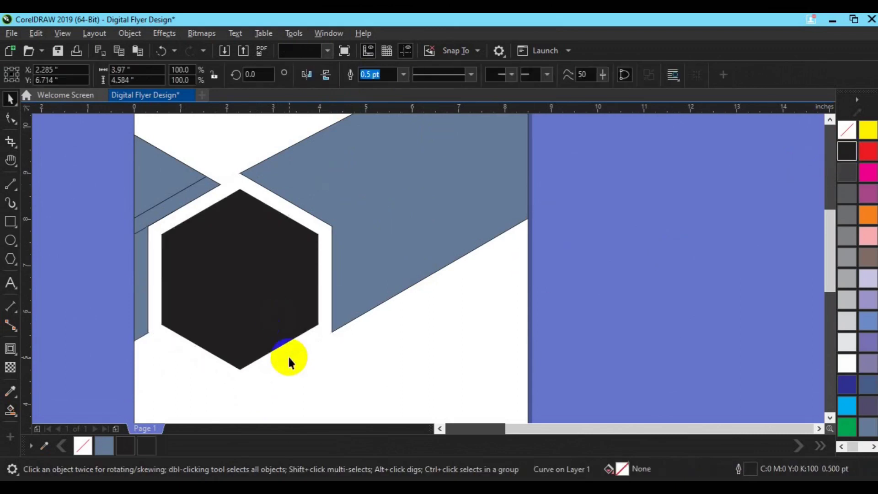
Weld the slanted and vertical blue-grey strips at the page's left edge into one shape and remove its outline
left_click(160, 219)
left_click(137, 292, "shift")
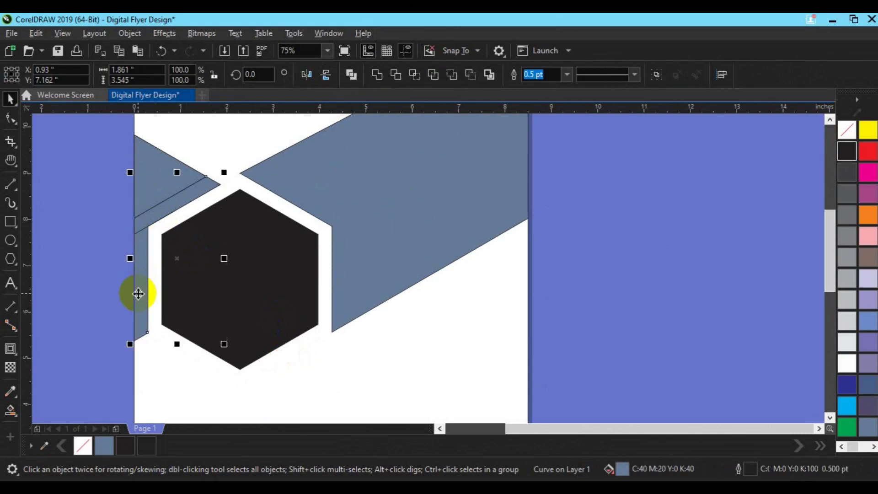
left_click(375, 77)
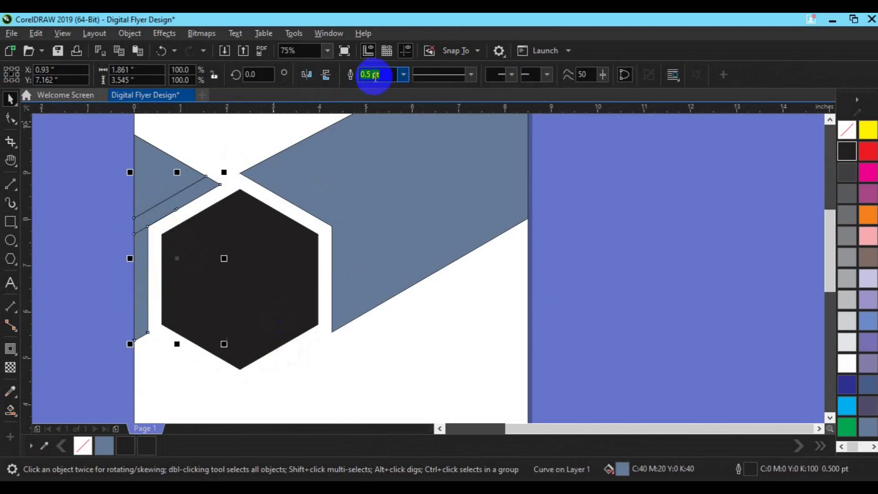
right_click(847, 131)
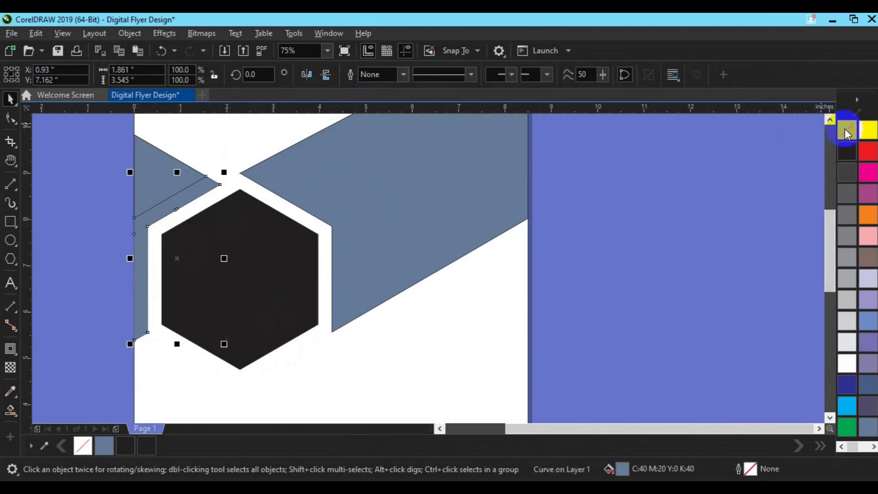
Fill the blue-grey triangle at the page's left edge with black
left_click(165, 185)
left_click(147, 446)
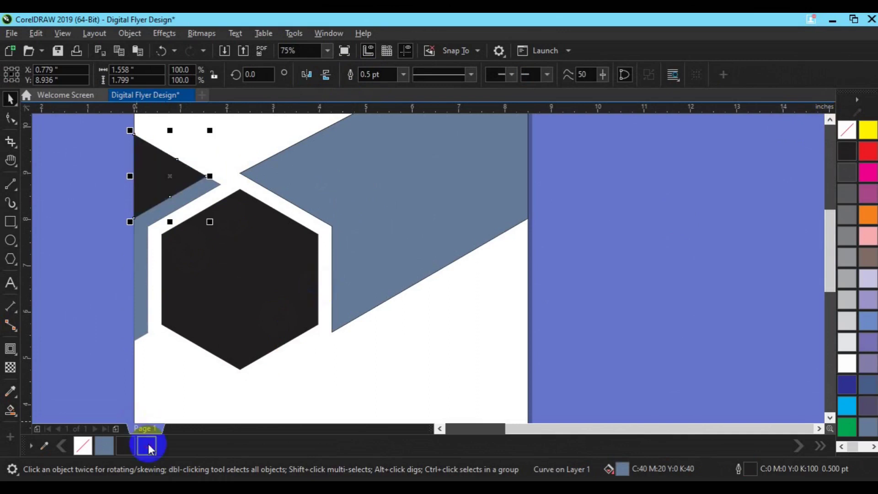
Place a copy of the black triangle at the page's right edge below the band, mirrored vertically and horizontally
left_click_drag(187, 171, 498, 321)
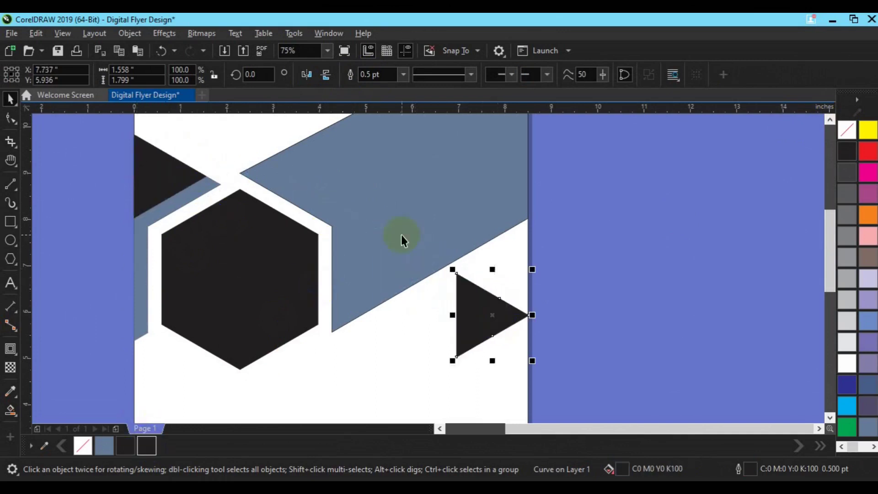
left_click(326, 75)
left_click(307, 74)
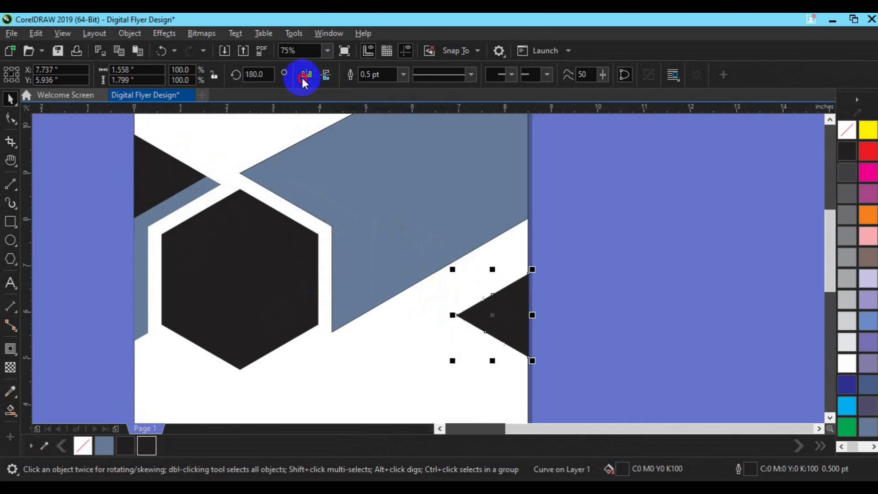
scroll(514, 316, "down", 2)
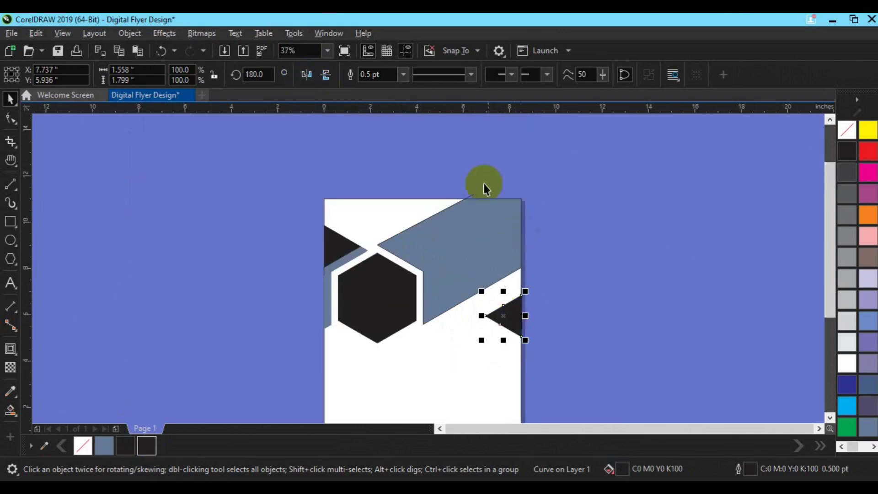
left_click(473, 197)
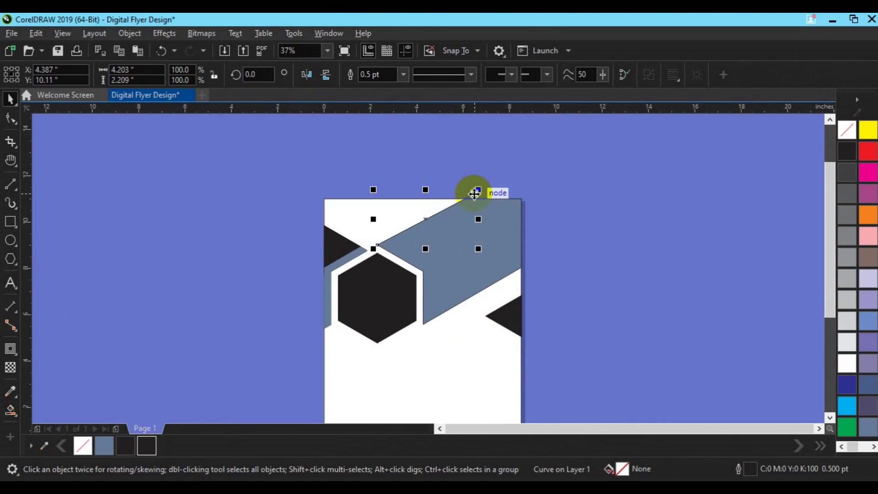
left_click_drag(474, 194, 472, 185)
key("ctrl+z")
Undo the recent black fills, shape copy, weld and outline deletions until the diagonal lines and outer hexagon outline are restored
key("ctrl+z")
key("ctrl+z")
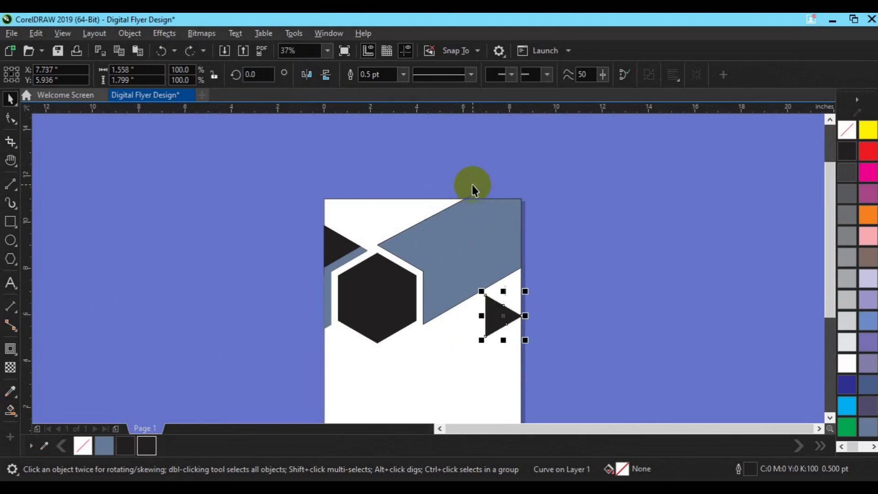
key("ctrl+z")
key("ctrl+z")
key("ctrl+z")
key("ctrl+z")
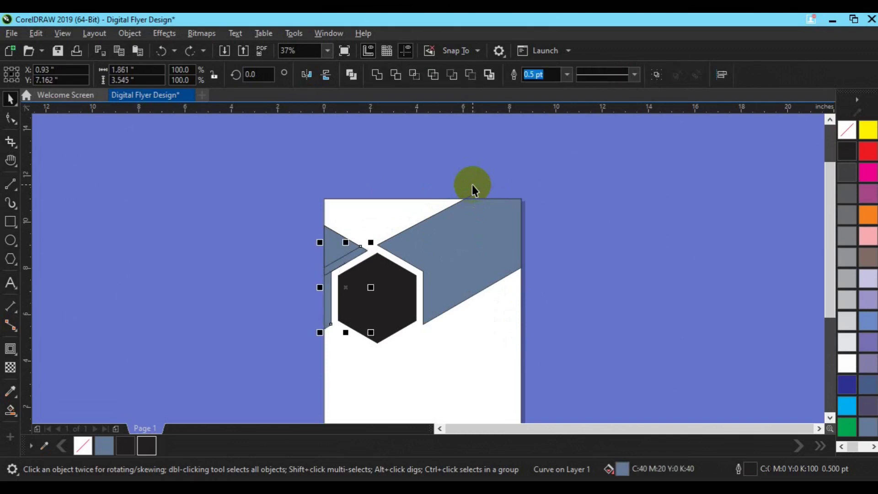
key("ctrl+z")
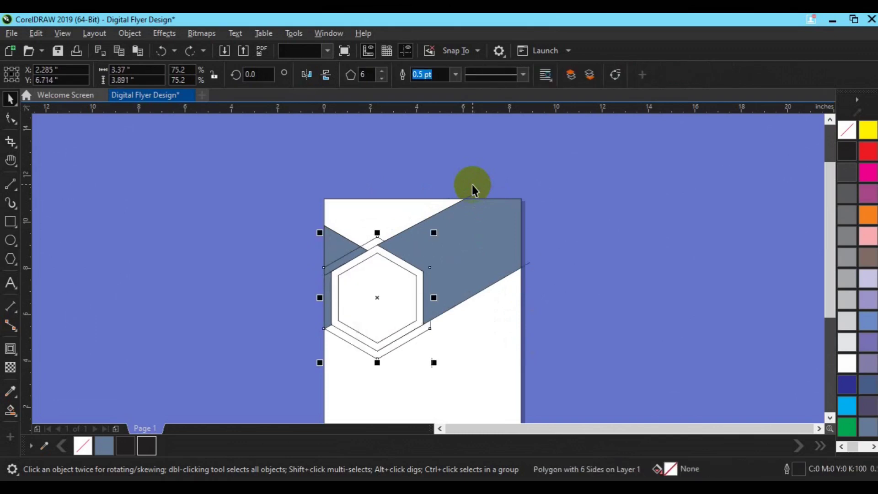
Place a copy of the lower diagonal line about 0.39 inches below it, along the outer hexagon's bottom edge
left_click(528, 264)
left_click(529, 266)
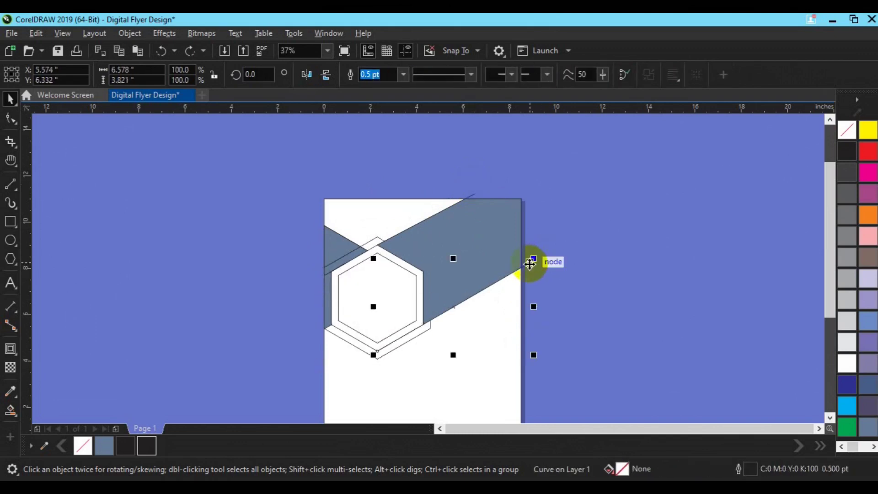
left_click_drag(530, 264, 528, 273)
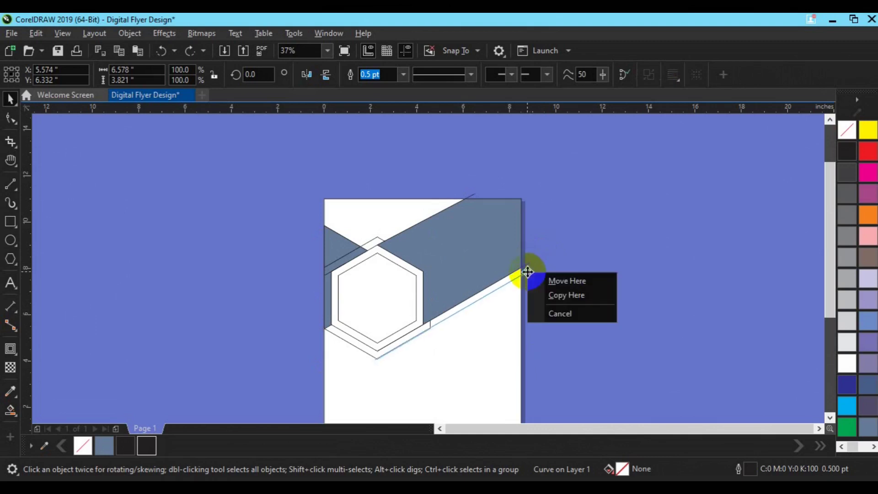
left_click(558, 295)
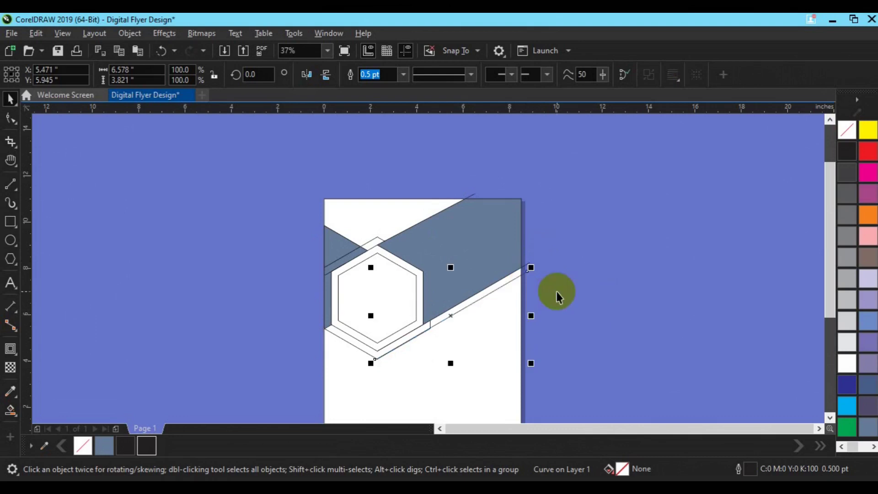
Place a copy of the upper diagonal line about 0.39 inches directly above it, starting near the outer hexagon's top corner
left_click(473, 196)
left_click_drag(473, 196, 467, 185)
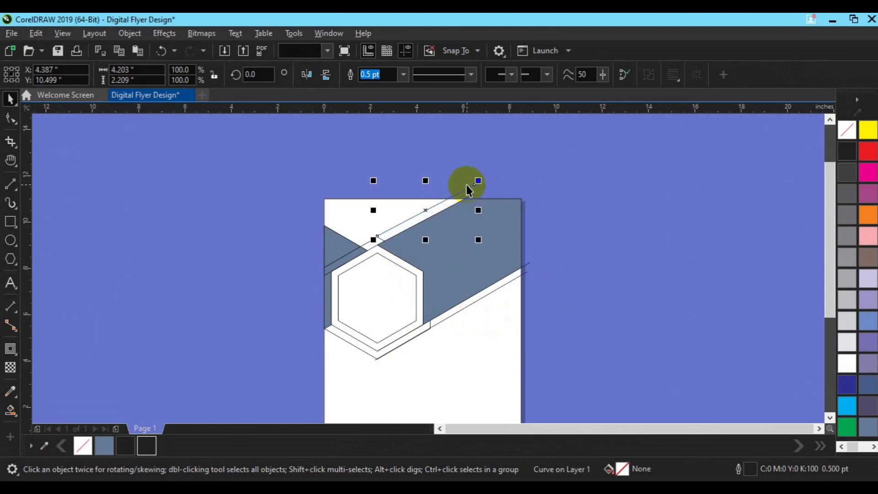
left_click(566, 268)
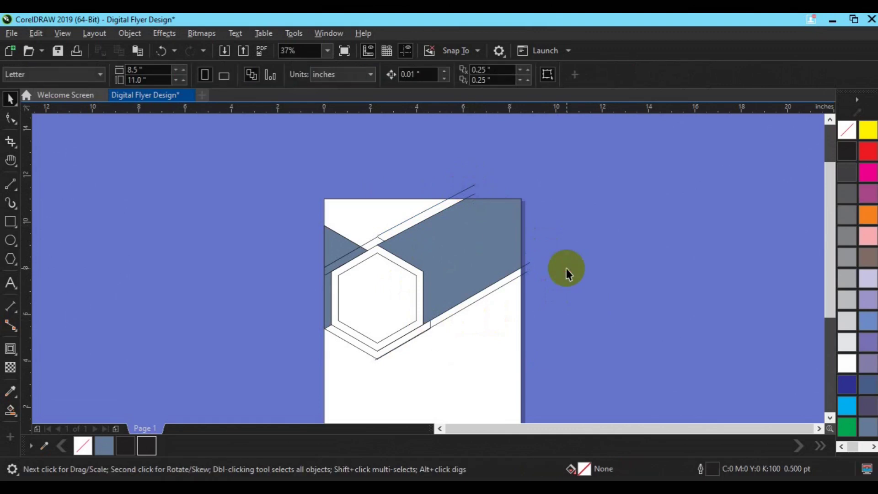
Nudge the two copied diagonal lines slightly so they align with the outer hexagon outline's edges
scroll(566, 268, "up", 2)
left_click(439, 428)
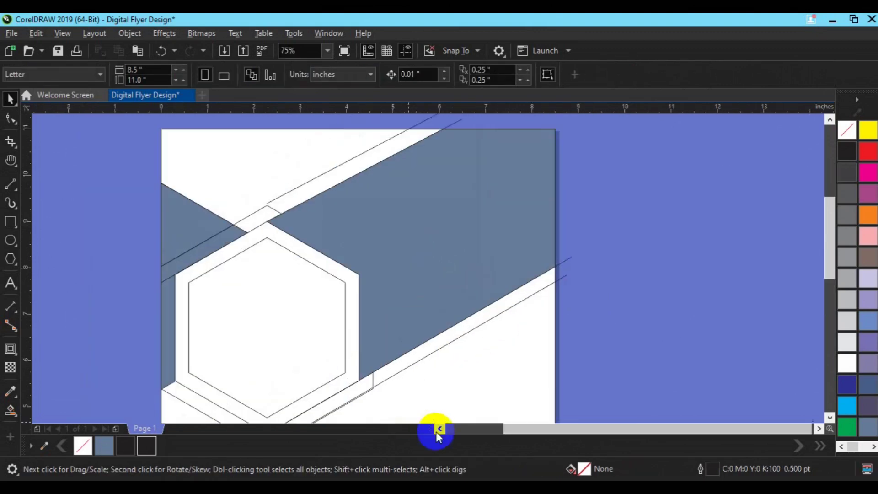
left_click(420, 362)
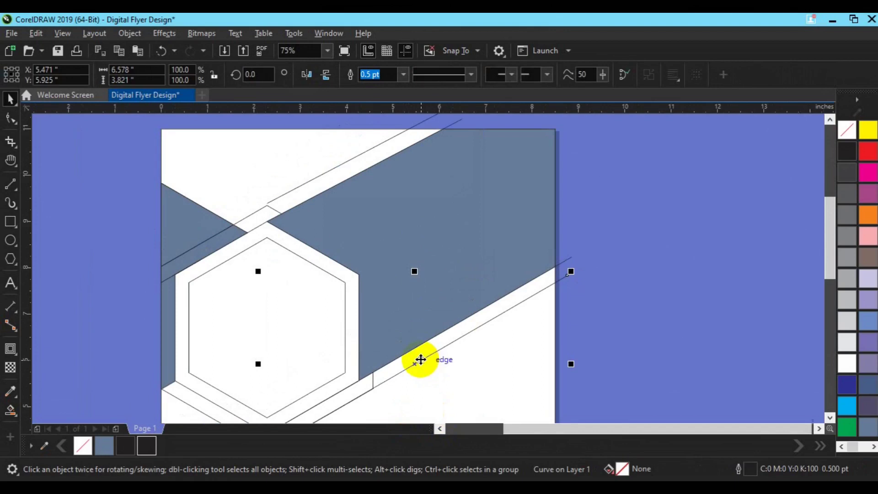
left_click(305, 179)
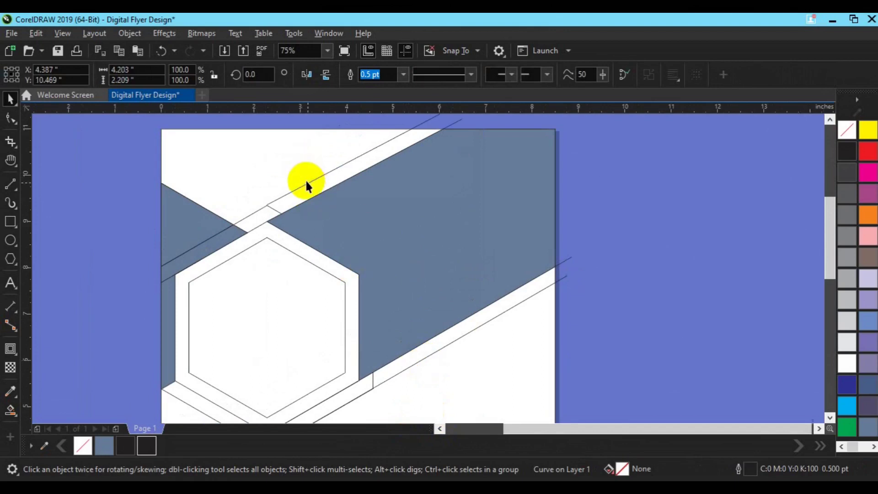
left_click(607, 220)
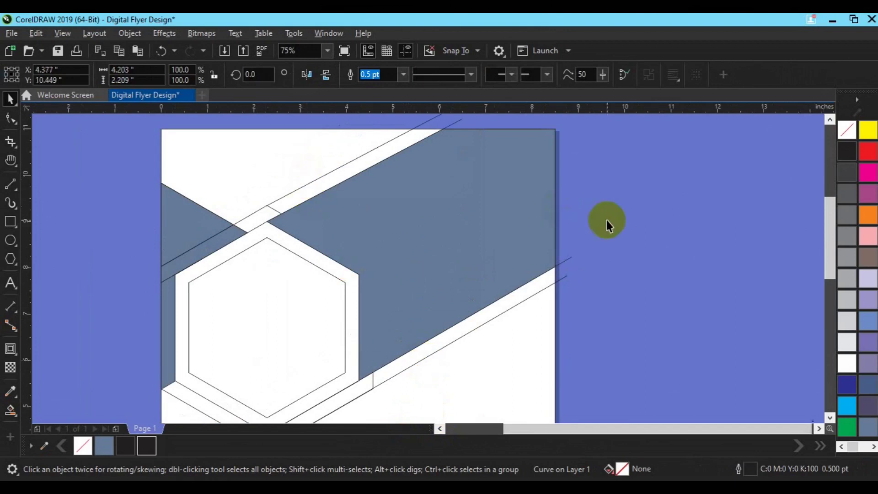
Create an enlarged concentric copy of the outer hexagon outline, scaled about 119% to roughly 5.44 by 6.28 inches
left_click(264, 218)
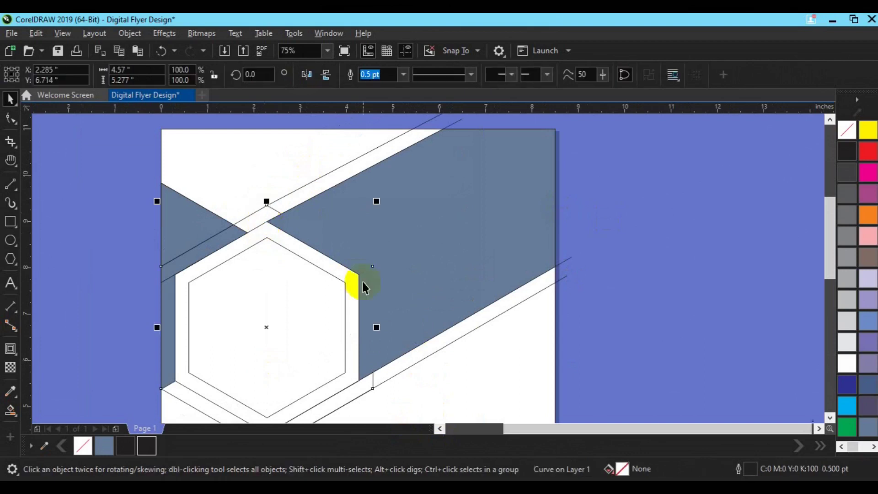
left_click(829, 417)
left_click(377, 330)
left_click(620, 293)
left_click(490, 336)
key("Delete")
left_click(239, 312)
left_click_drag(375, 329, 396, 365)
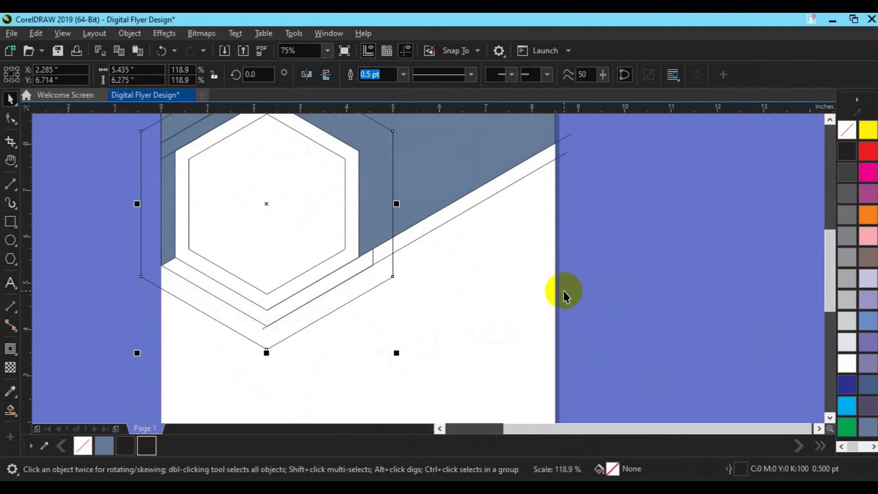
left_click_drag(829, 120, 829, 120)
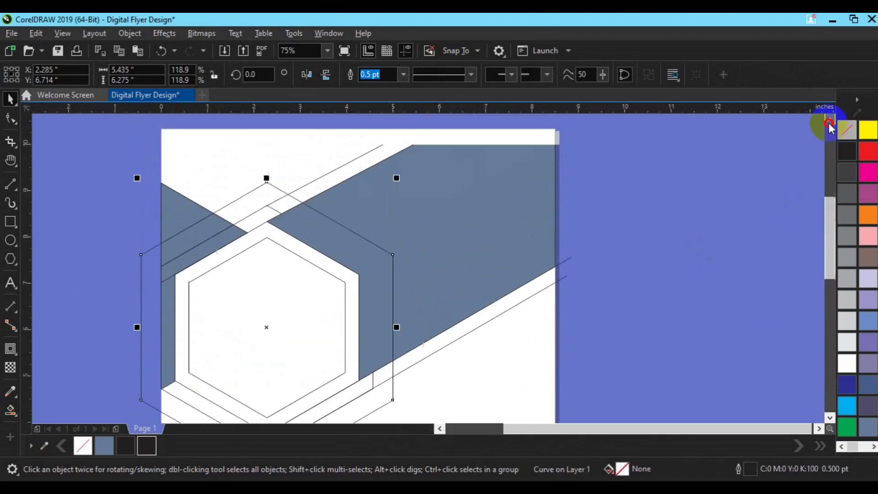
left_click(829, 120)
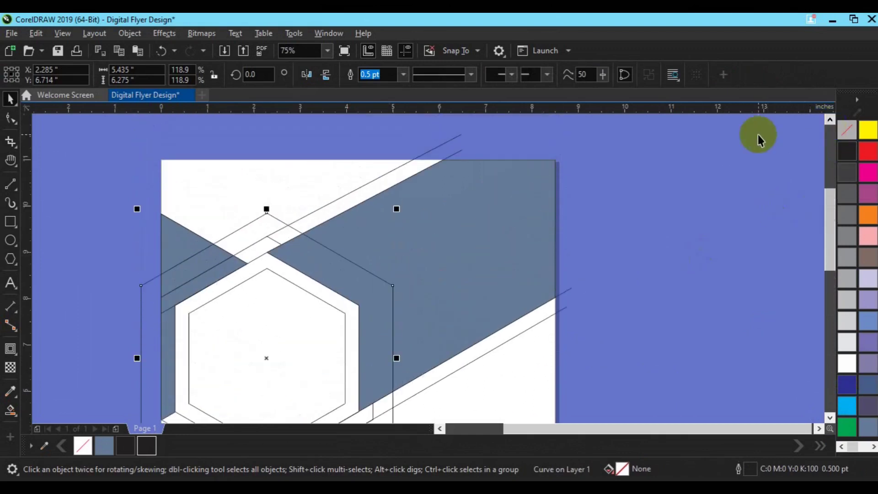
left_click(288, 137)
left_click(10, 184)
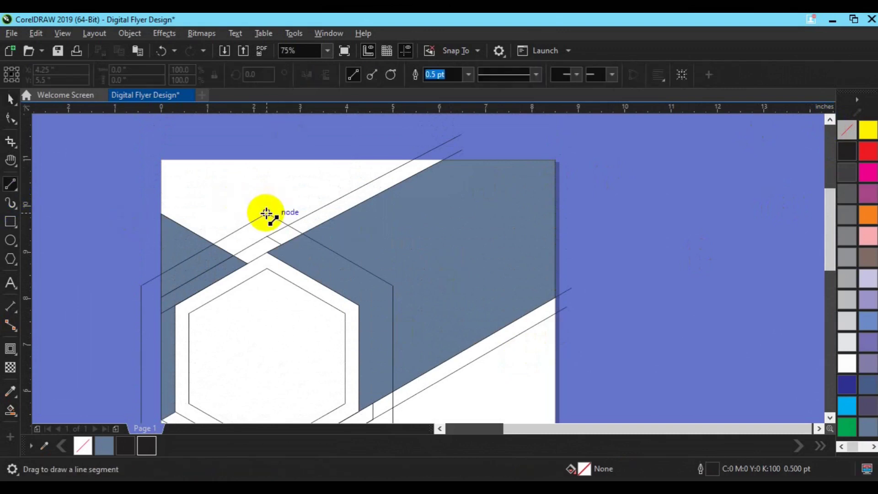
left_click_drag(266, 213, 396, 151)
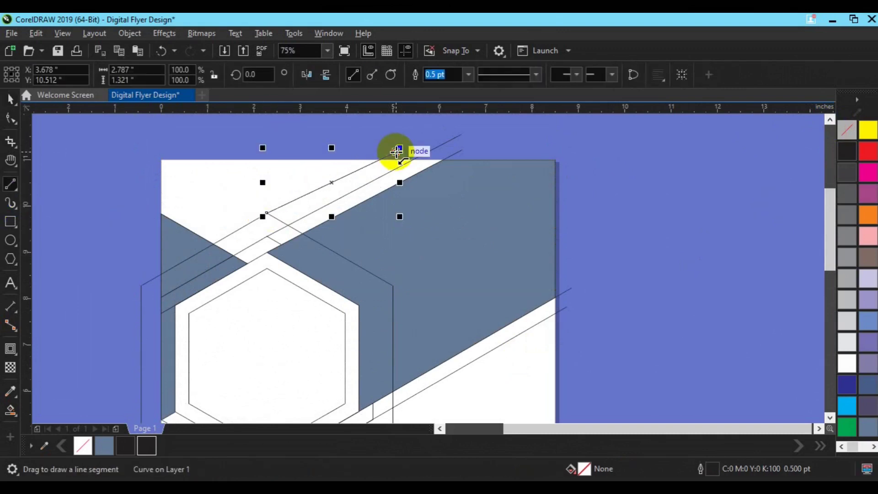
key("ctrl+z")
left_click_drag(350, 162, 266, 213)
key("space")
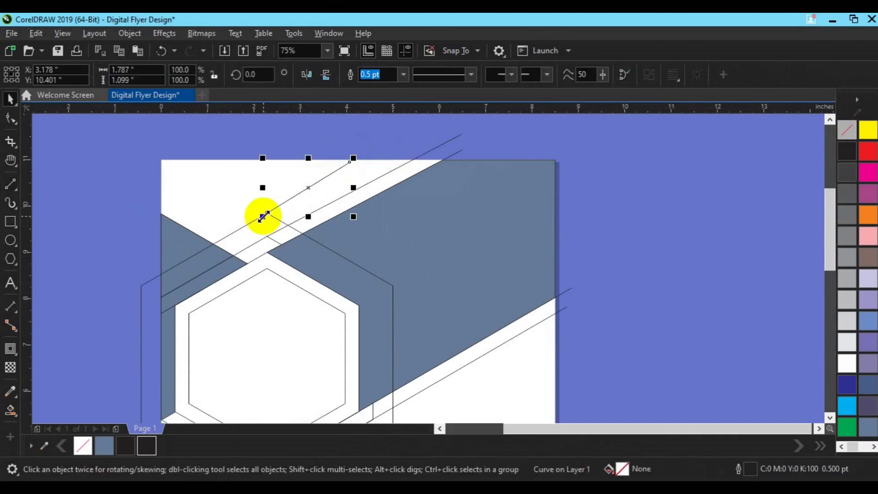
key("Delete")
Draw a diagonal line about 2.69 inches long from the enlarged hexagon's top corner to just past the page's top edge
scroll(243, 239, "up", 2)
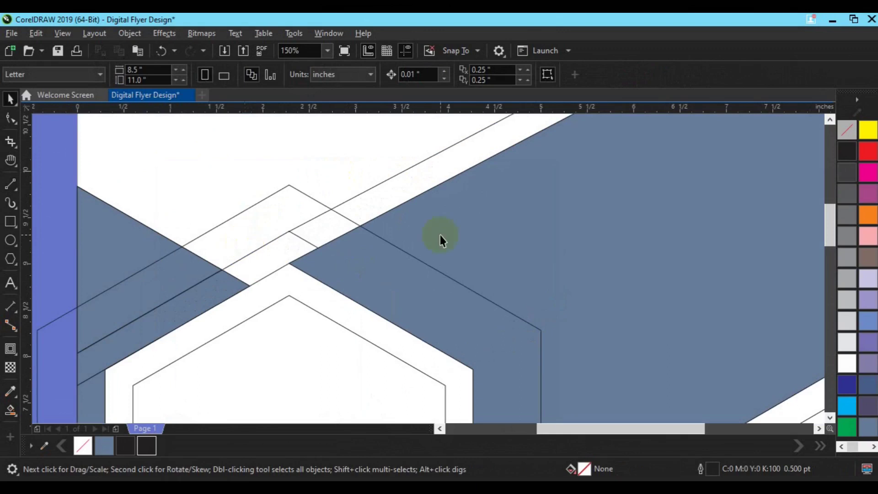
left_click(830, 119)
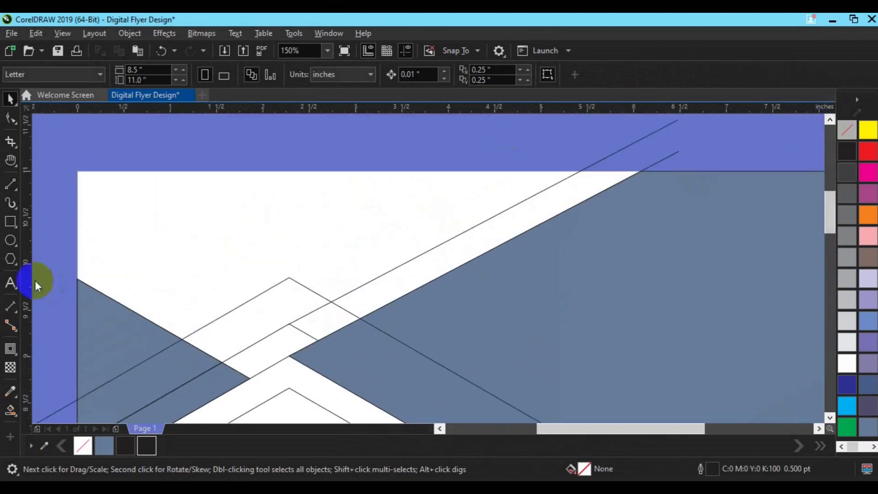
left_click(11, 185)
mouse_move(290, 276)
left_mouse_down()
mouse_move(422, 198)
mouse_move(512, 165)
left_mouse_up()
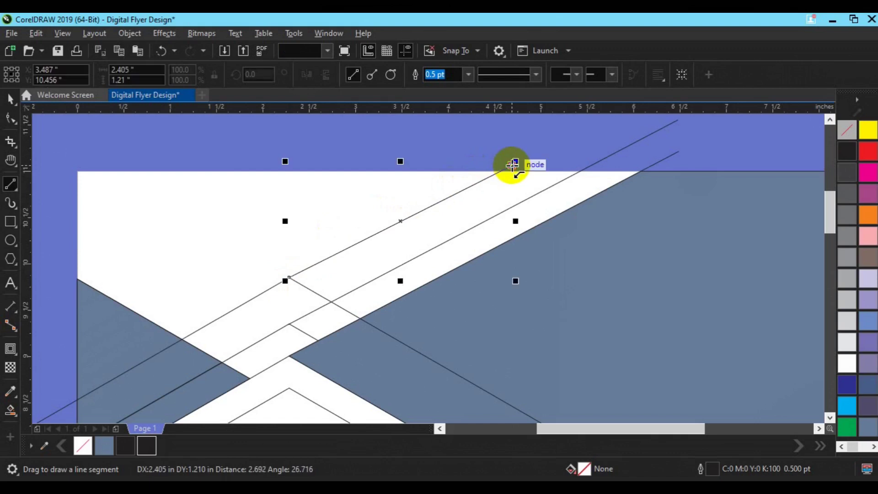
Draw a diagonal line about 4.29 inches long from the enlarged hexagon's lower-right corner to just past the page's right edge
left_click(829, 418)
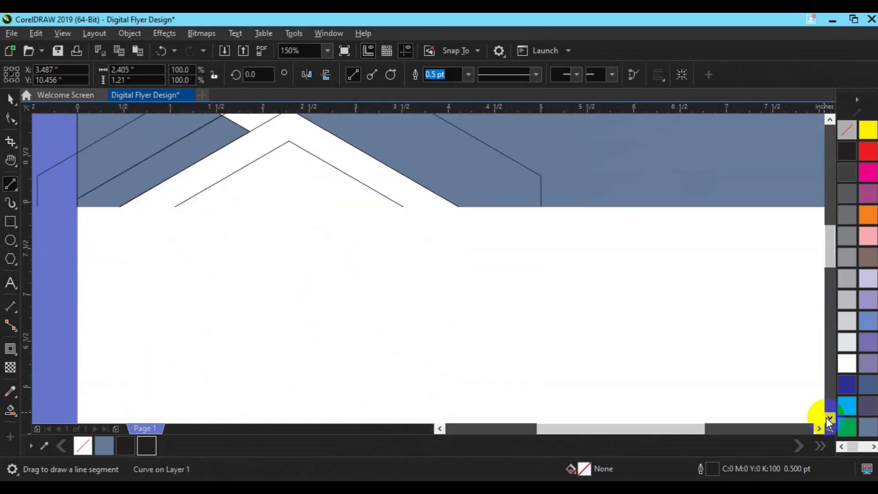
key("F3")
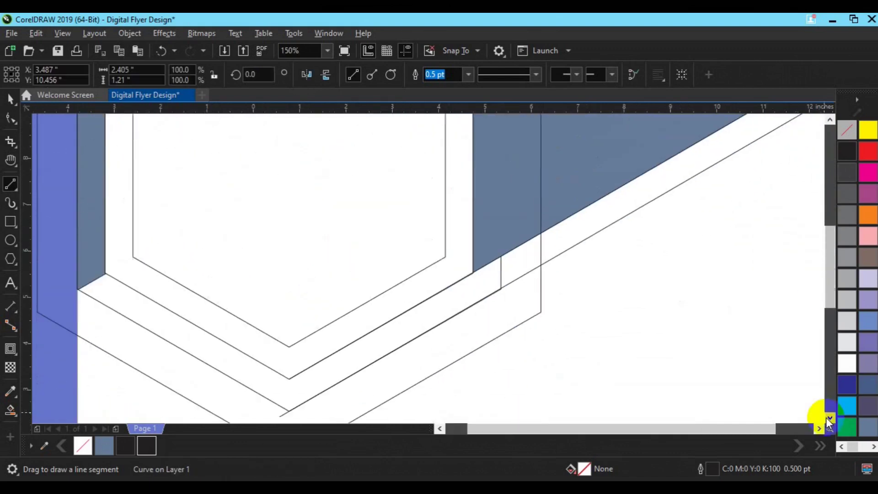
left_click_drag(484, 292, 658, 189)
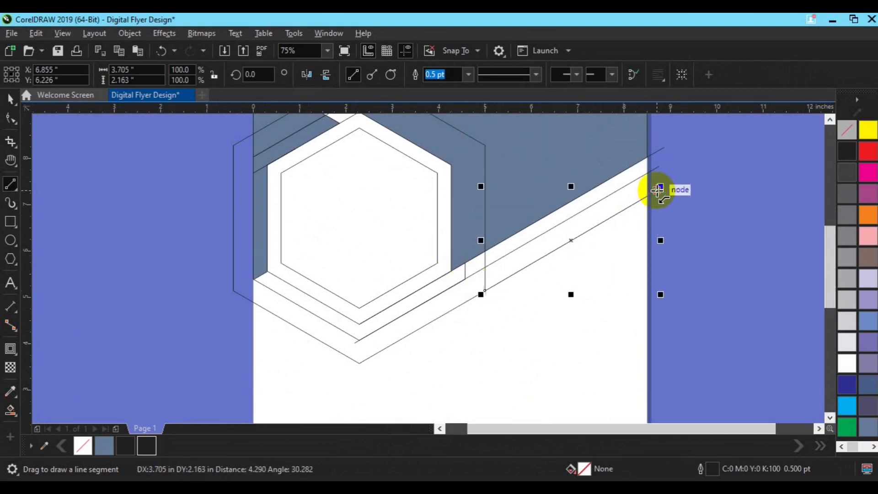
key("space")
scroll(460, 269, "down", 1)
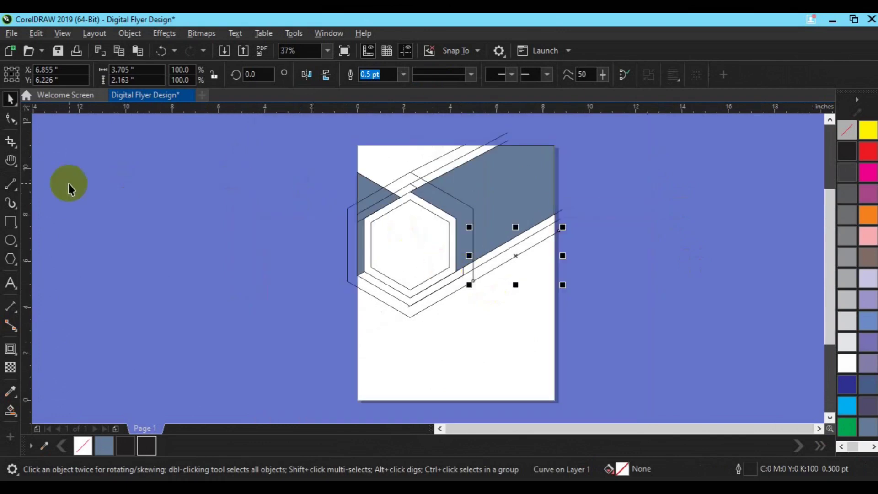
Draw vertical lines about 1.9 inches tall across the upper diagonals and about 2.3 inches tall across the lower diagonals
left_click(10, 185)
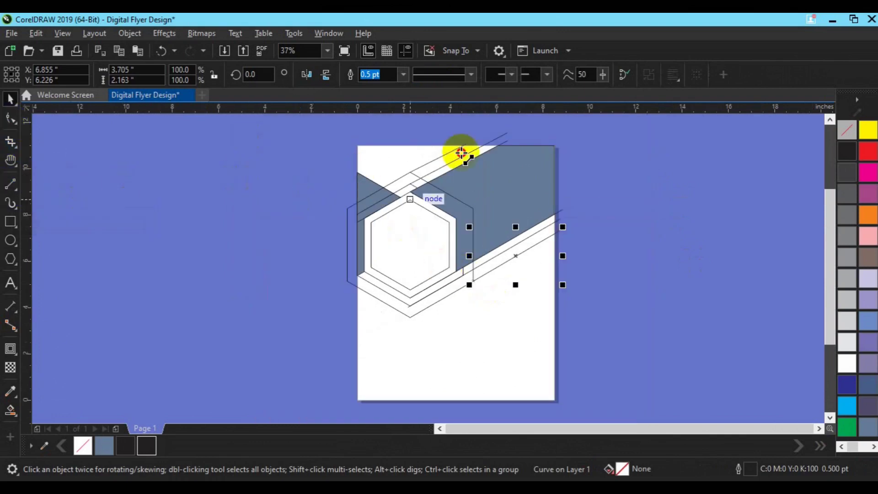
left_click_drag(433, 142, 435, 188)
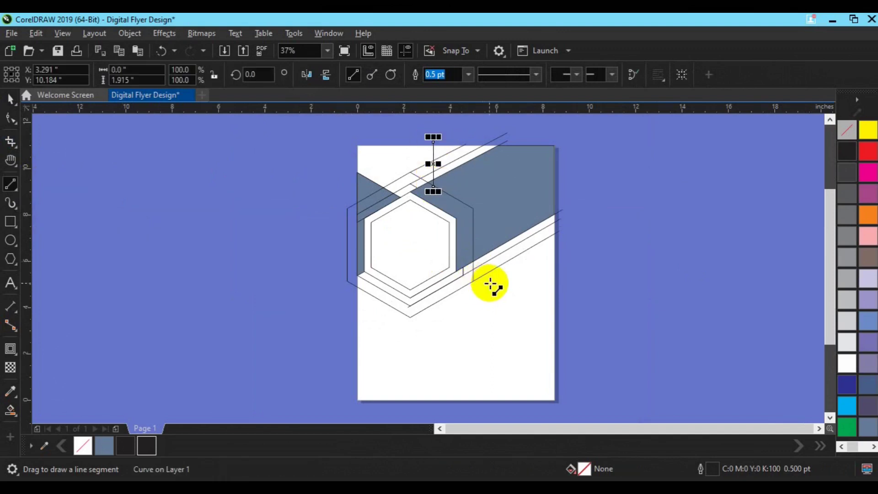
left_click_drag(475, 298, 476, 245)
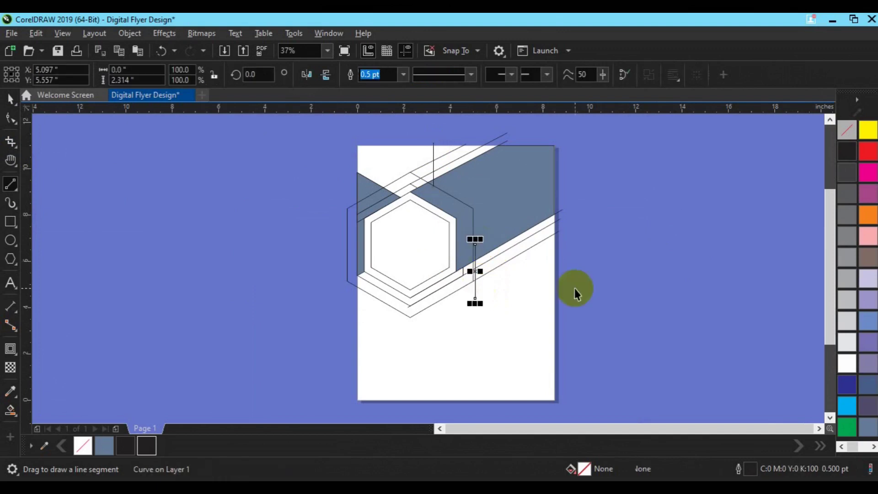
key("space")
left_click(610, 298)
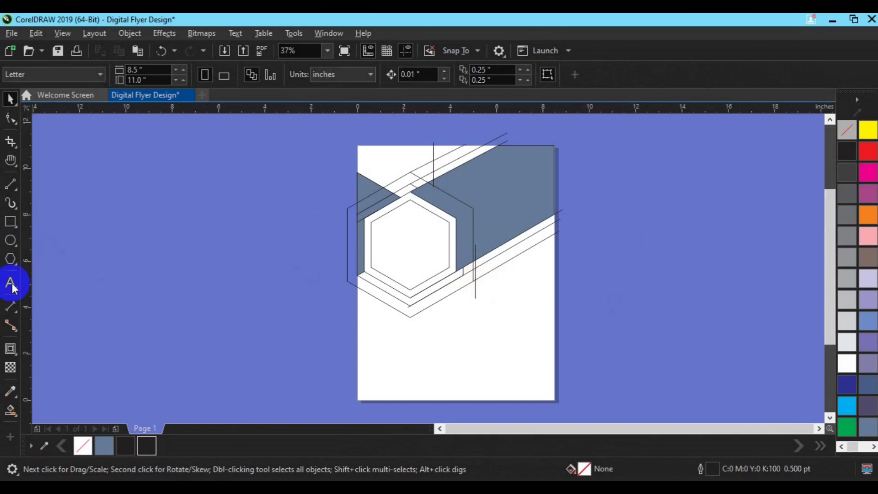
left_click(15, 413)
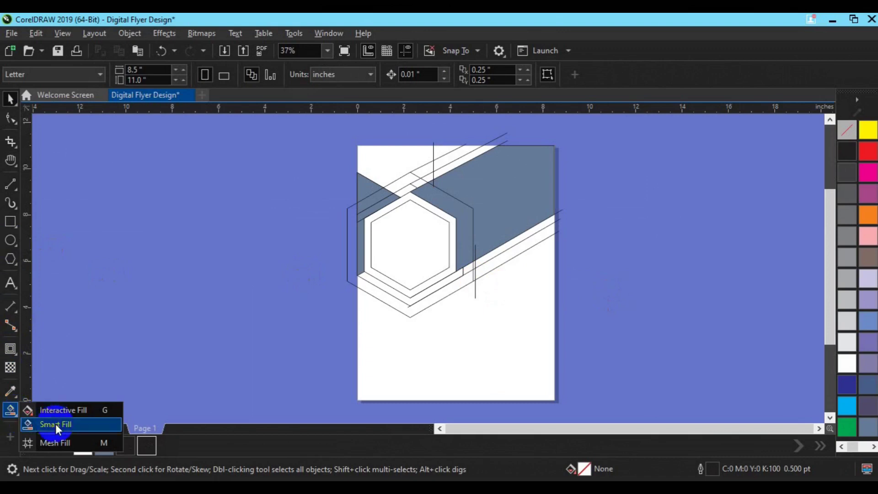
left_click(56, 424)
left_click(450, 152)
key("ctrl+z")
key("space")
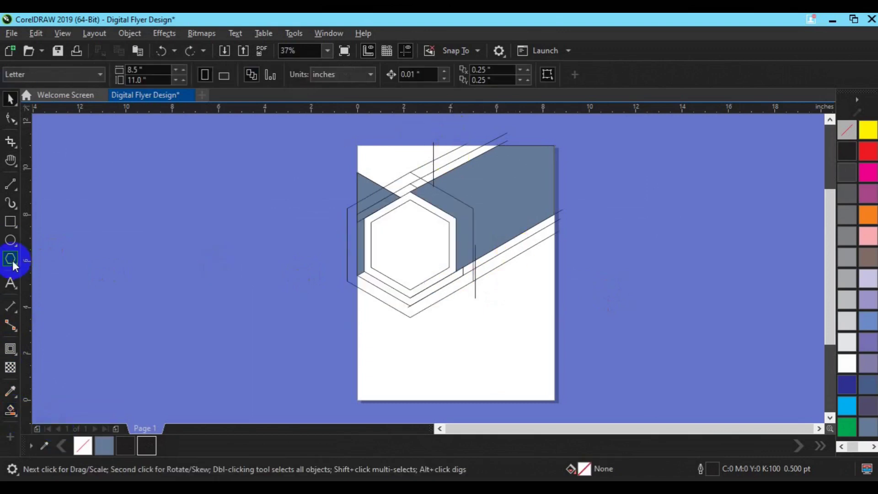
Add a rectangle matching the full 8.5 by 11 inch page
double_click(10, 222)
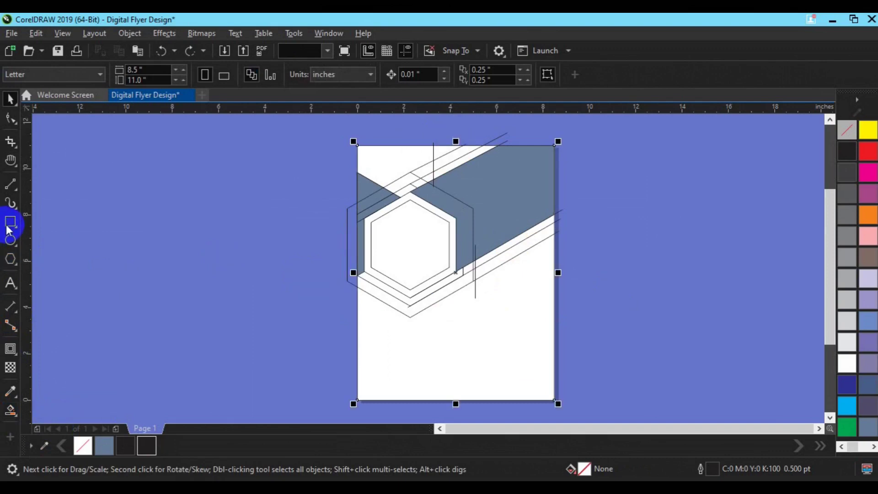
Smart Fill the narrow strips below the lower diagonal and above the upper diagonal with the blue-grey colour
left_click(11, 411)
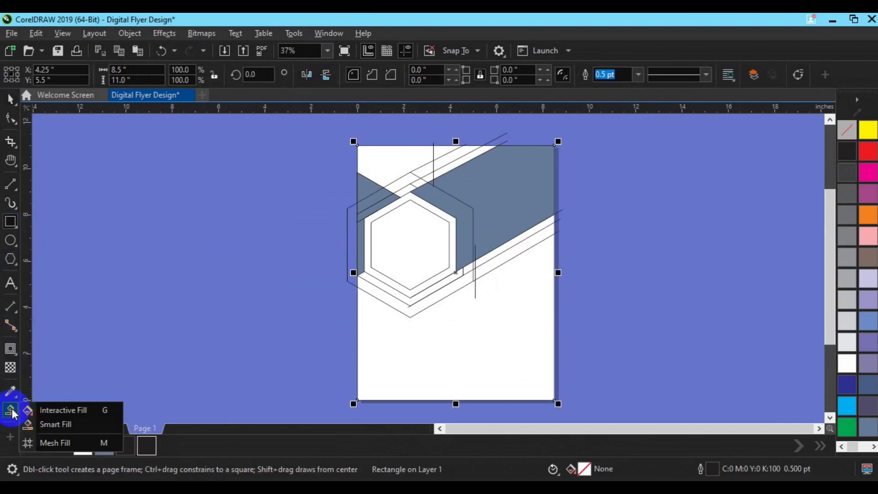
left_click(47, 421)
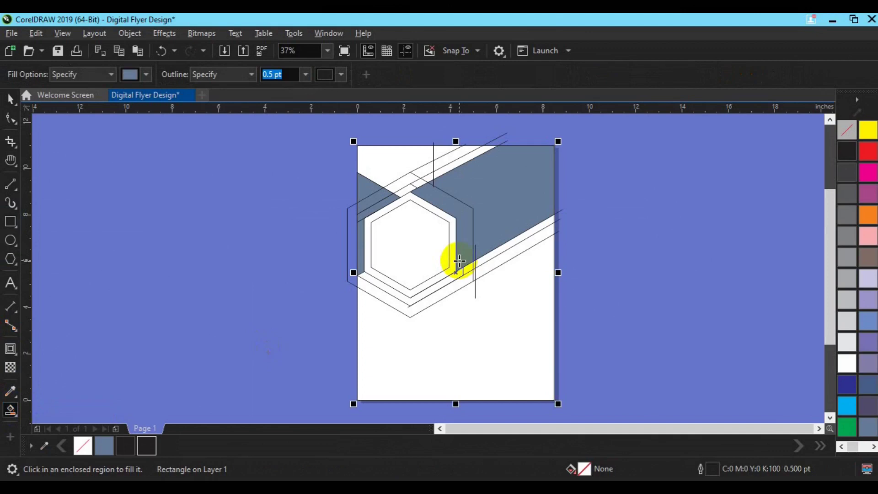
left_click(488, 270)
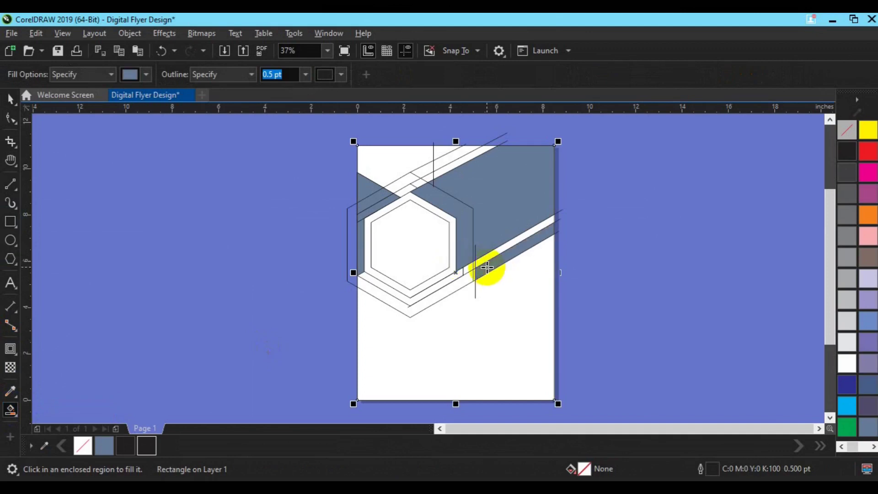
left_click(445, 158)
key("space")
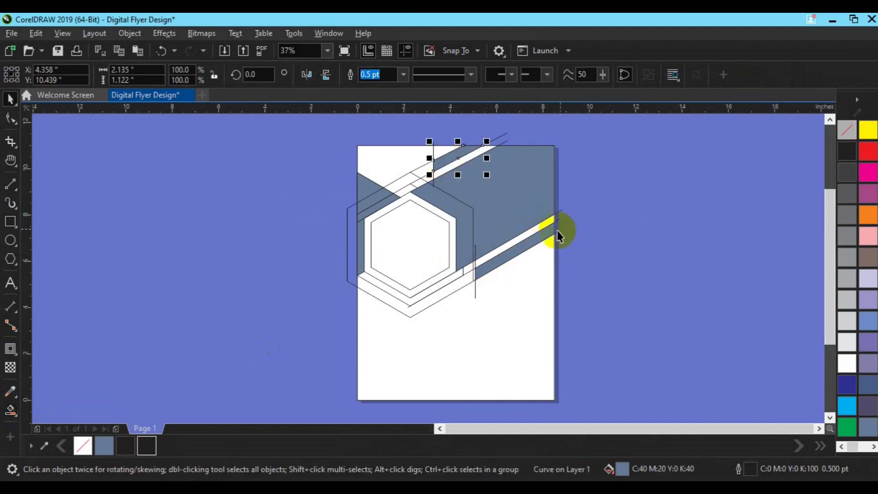
Copy the blue-grey triangle from the page's left edge to the right side, mirror it horizontally and remove its outline
left_click(360, 186)
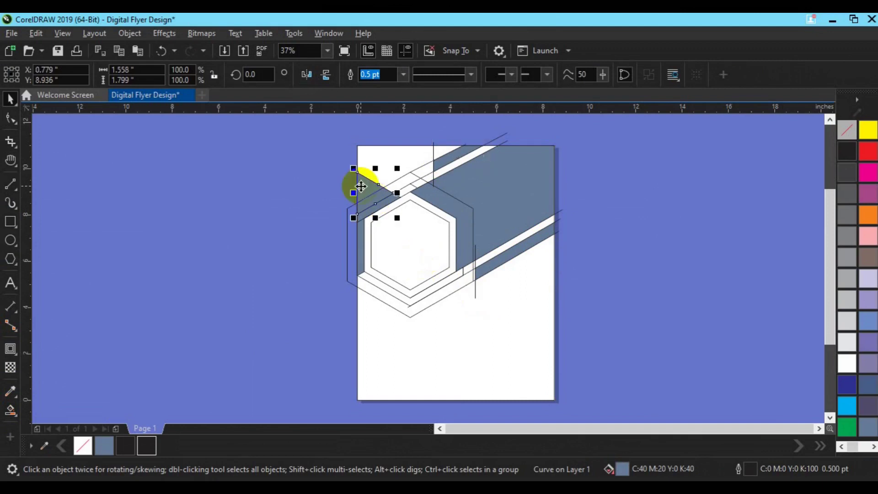
left_click_drag(362, 186, 531, 270)
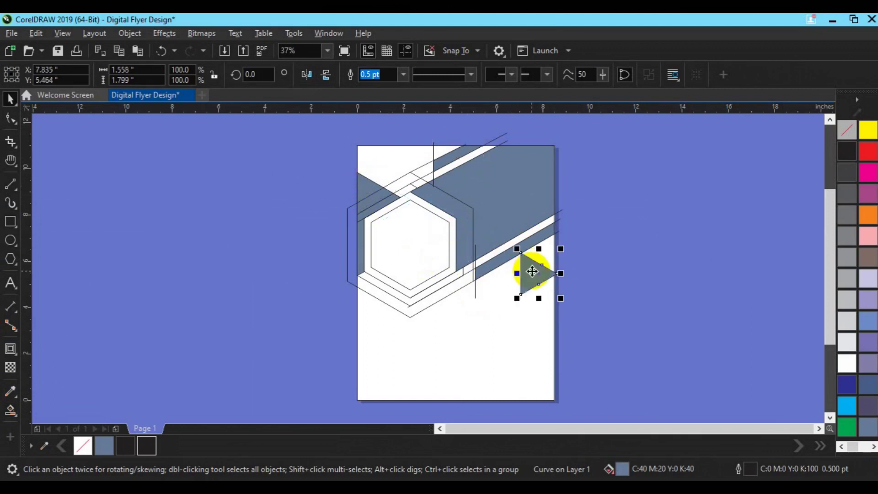
left_click(307, 75)
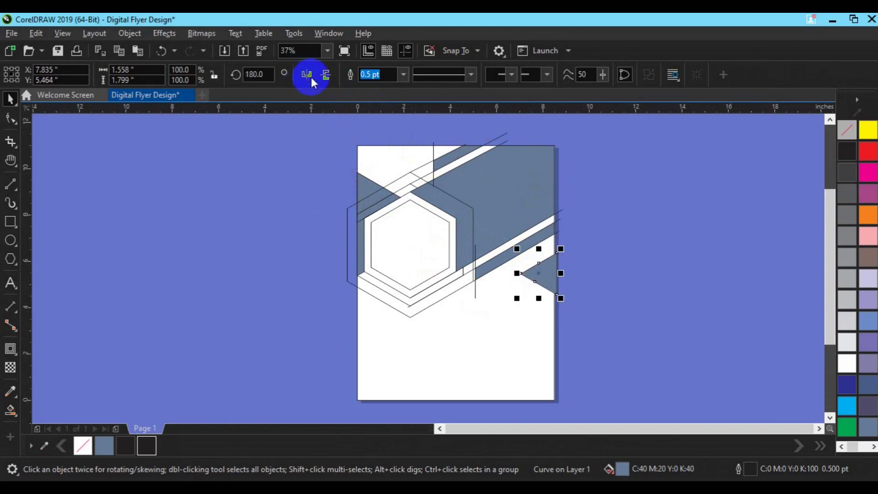
right_click(846, 131)
Align the mirrored triangle to the page's right edge and raise it to about Y 6.24 inches, just under the lower strip
left_click(510, 346, "shift")
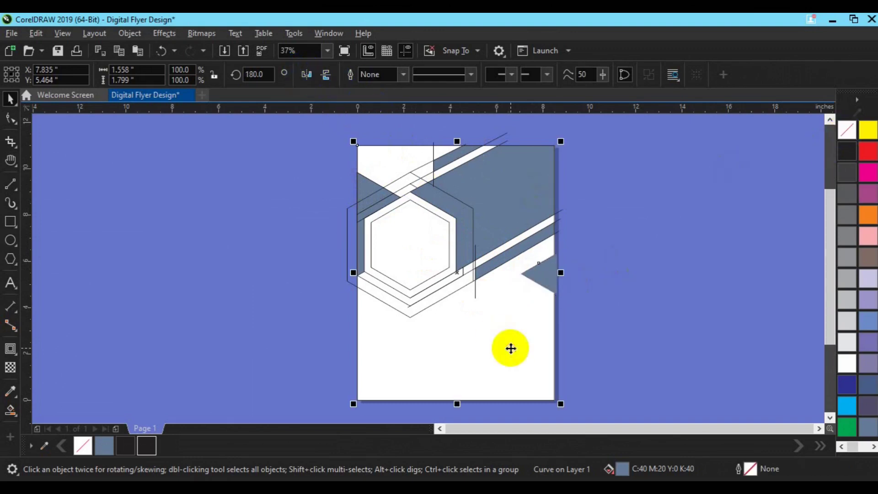
left_click(543, 276)
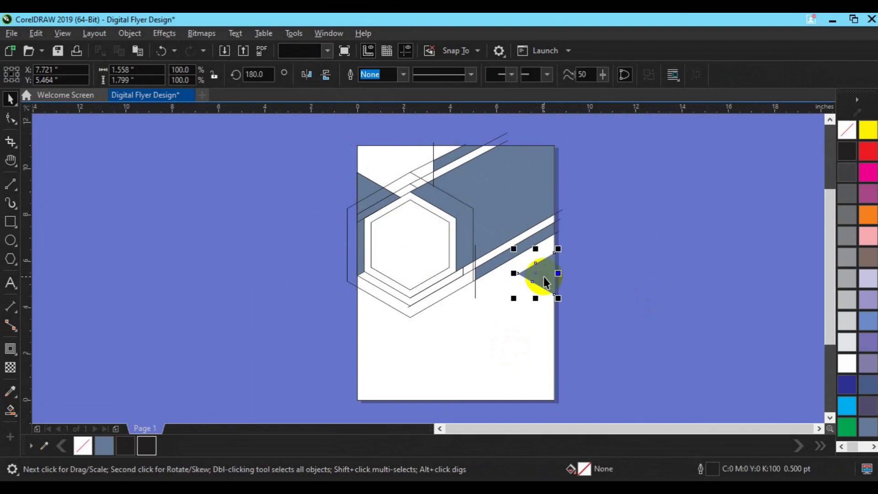
left_click_drag(544, 276, 545, 281)
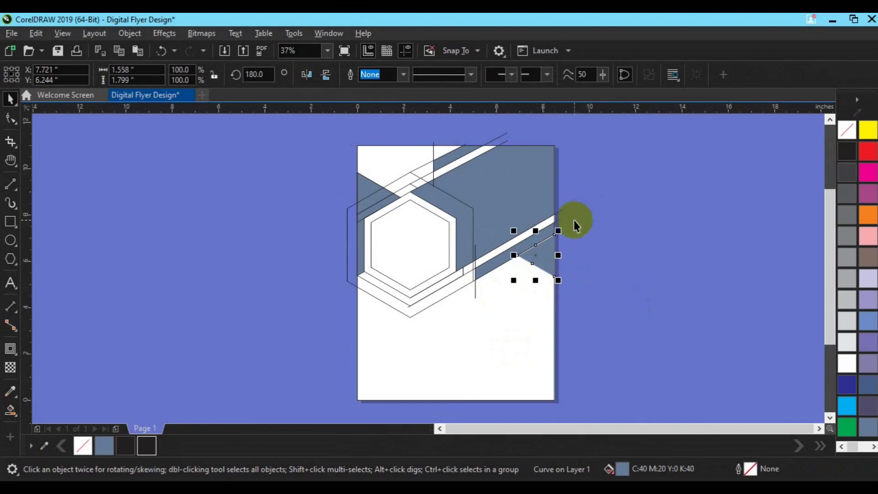
Delete the leftover lower diagonal lines at the page's right edge and the vertical line crossing them
left_click(553, 239)
left_click(556, 232)
key("Delete")
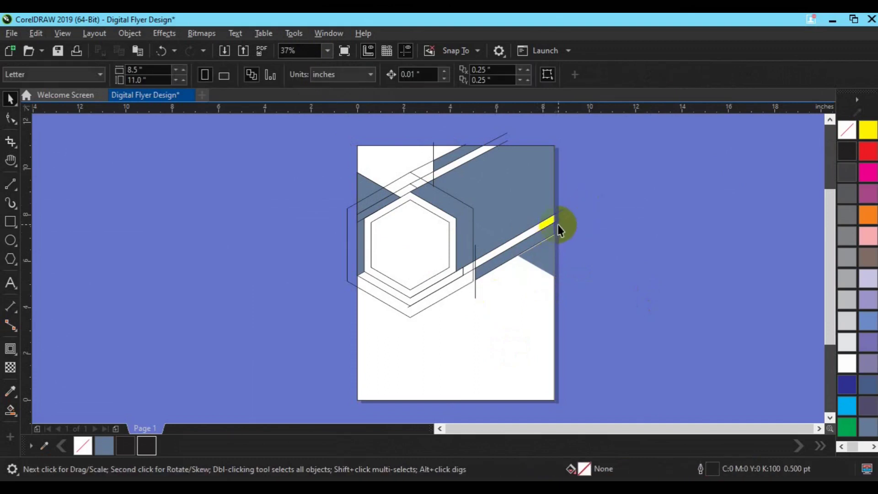
left_click(558, 220)
key("Delete")
left_click(559, 218)
key("Escape")
left_click(475, 292)
key("Escape")
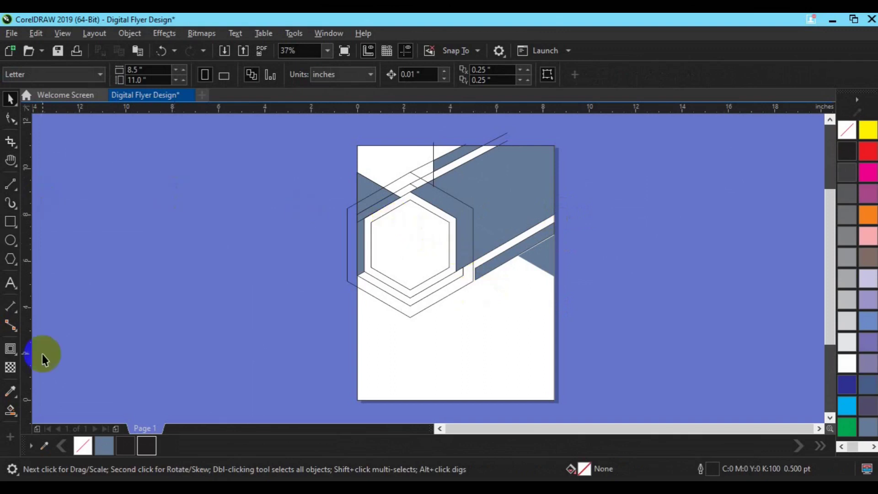
Try to Smart Fill the part of the blue-grey band that lies inside the outermost hexagon
left_click(11, 410)
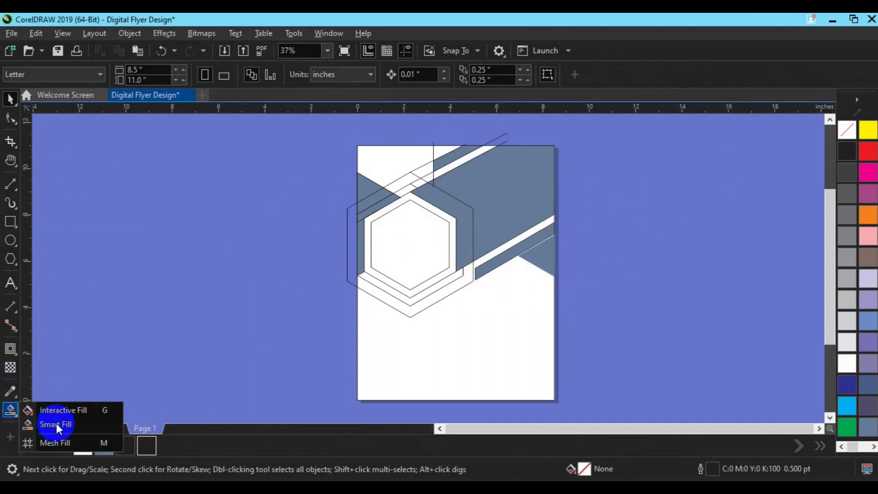
left_click_drag(58, 429, 58, 429)
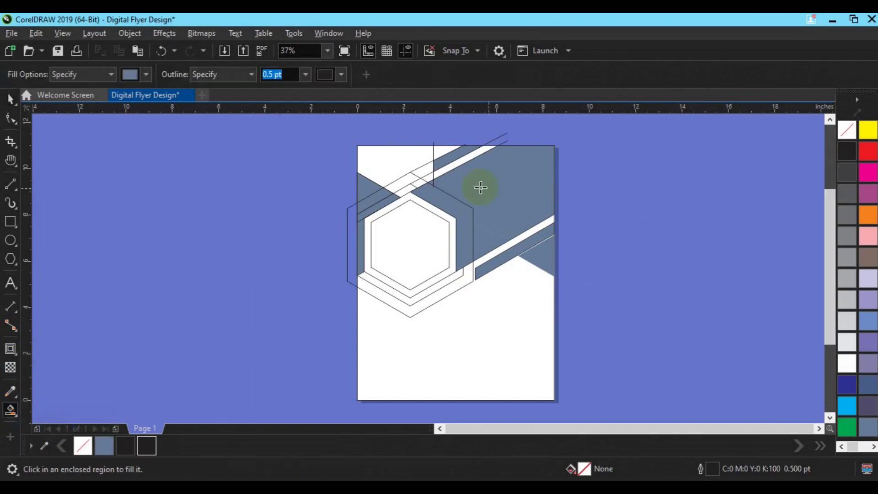
left_click(461, 217)
key("space")
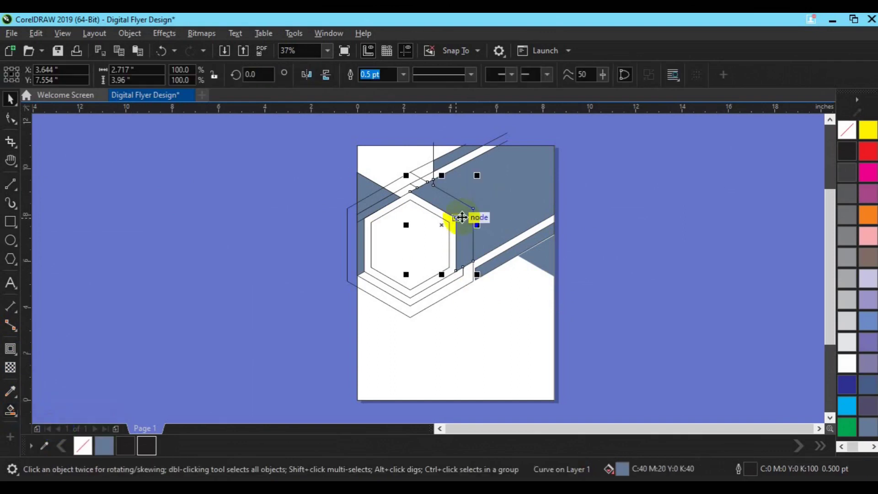
key("ctrl+z")
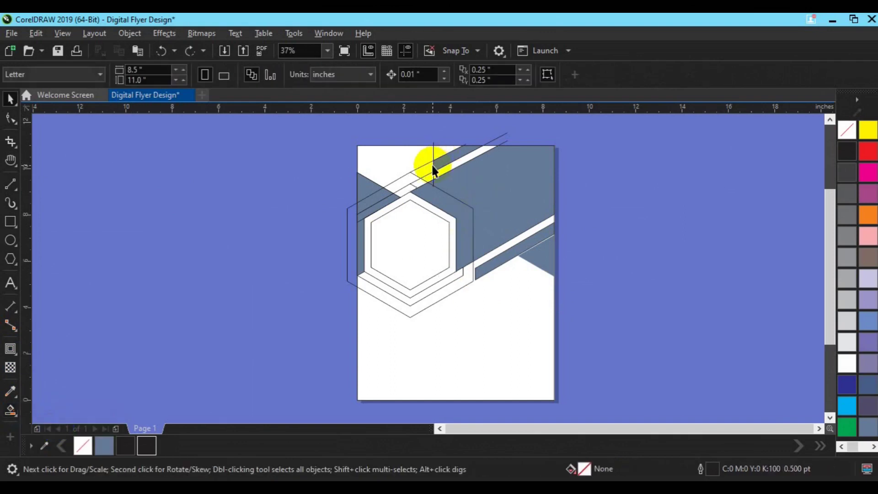
Delete the vertical line crossing the upper diagonals while keeping the blue-grey strip beside it
left_click(433, 166)
key("Delete")
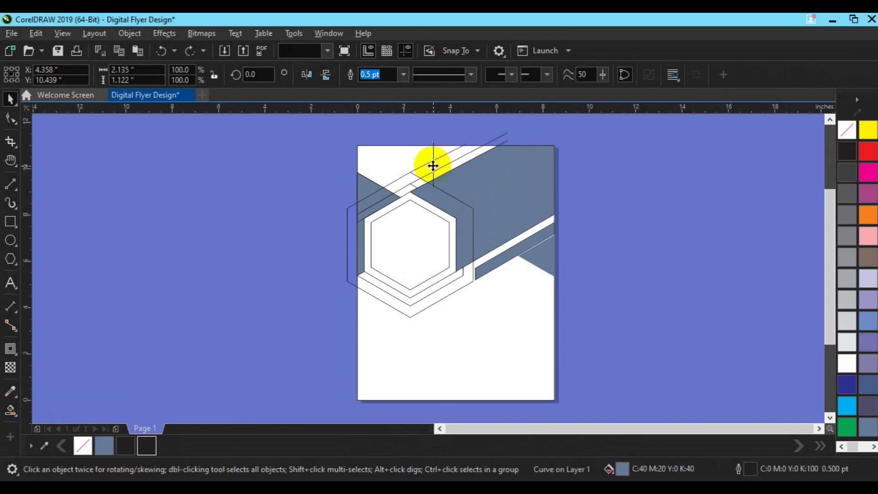
key("ctrl+z")
left_click(435, 147)
left_click(432, 147)
key("Delete")
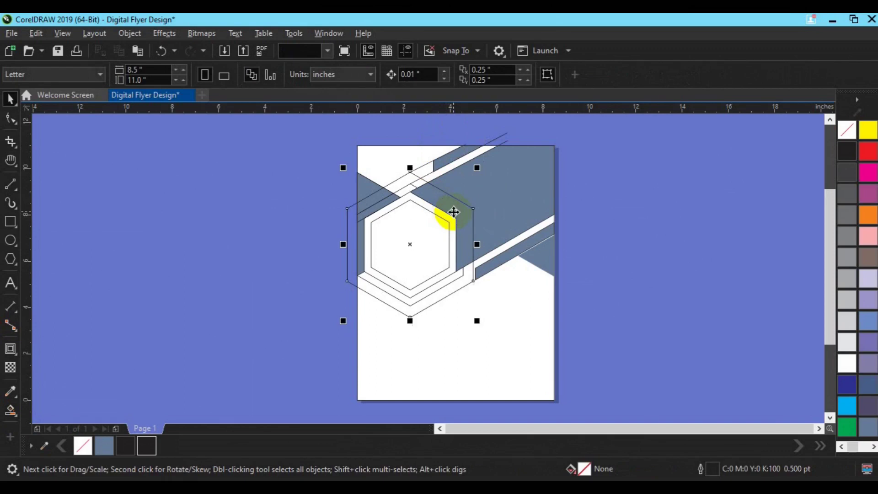
Intersect the outermost hexagon with the large blue-grey diagonal band
left_click(487, 207, "shift")
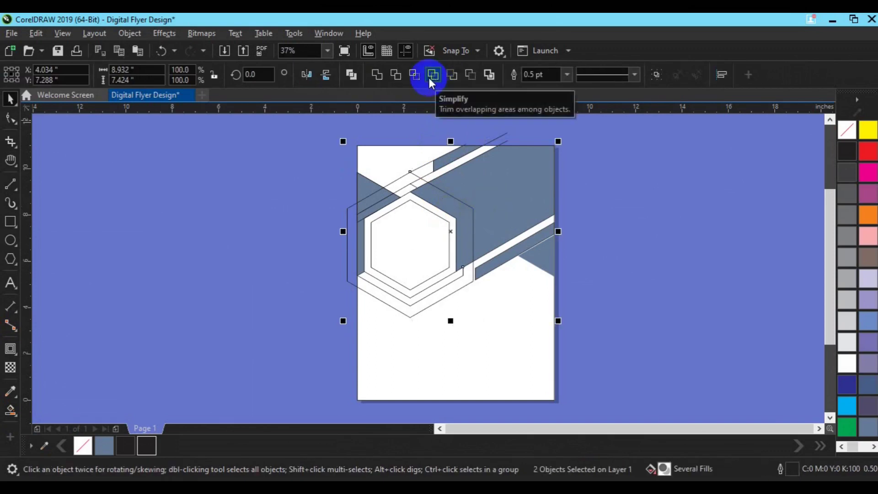
left_click(416, 79)
left_click(562, 219)
left_click(473, 234)
left_click(844, 158)
key("ctrl+z")
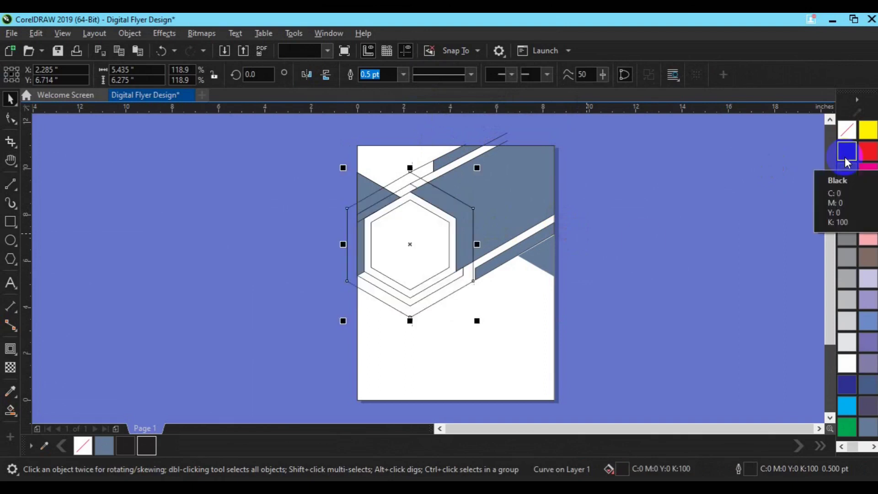
Remove the outermost hexagon outline and fill both the overlap piece and the innermost hexagon with black
left_click(617, 244)
left_click(465, 240)
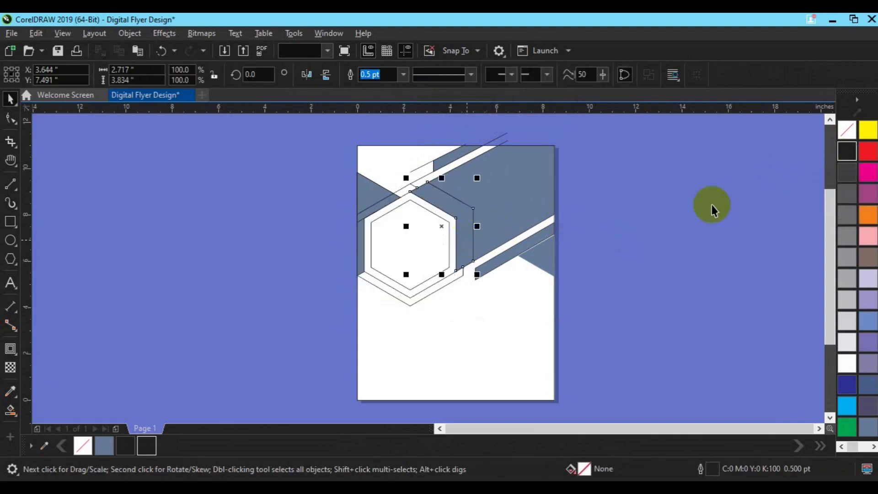
left_click(846, 150)
left_click(387, 228)
left_click(146, 445)
Delete the two remaining hexagon outlines around the black hexagon
left_click(449, 283)
key("Delete")
left_click(448, 283)
key("Delete")
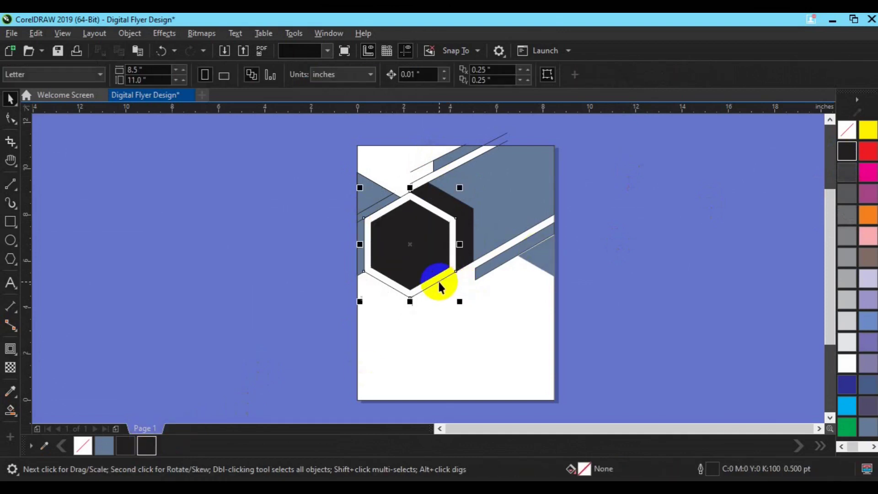
Delete the leftover diagonal construction lines running past the page's top edge
left_click(504, 135)
left_click(503, 135)
left_click(503, 135)
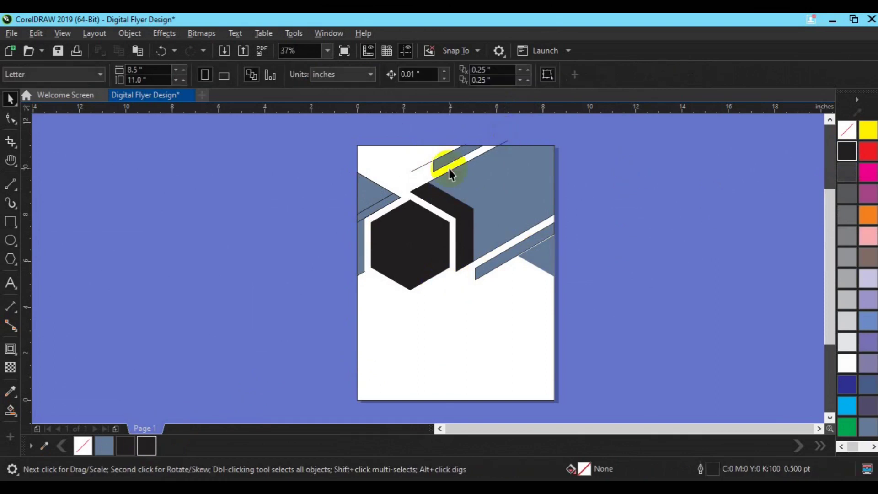
left_click(416, 169)
key("Delete")
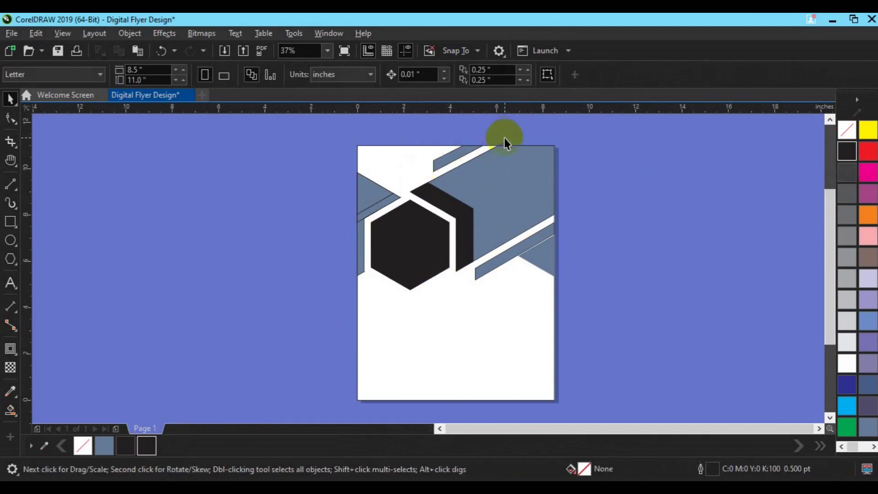
left_click(504, 140)
key("Delete")
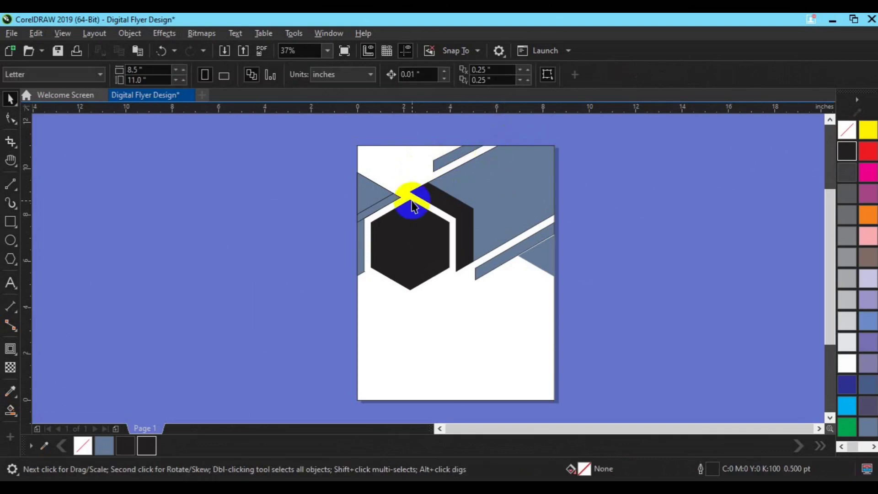
Weld the narrow strip under the left triangle to the vertical sliver beside the black hexagon and remove the outline
left_click(386, 201)
left_click(361, 253, "shift")
left_click(378, 78)
right_click(847, 131)
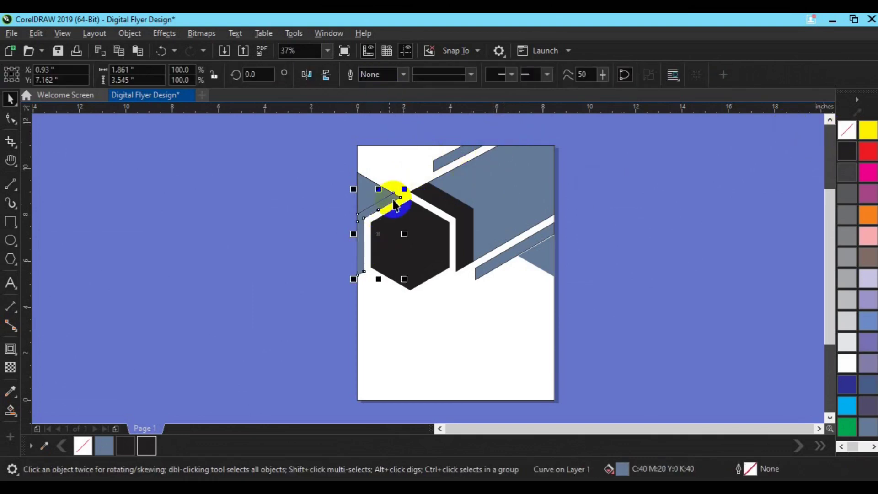
Remove the outlines from all the artwork shapes on the page
left_click(310, 147)
left_click_drag(316, 138, 620, 317)
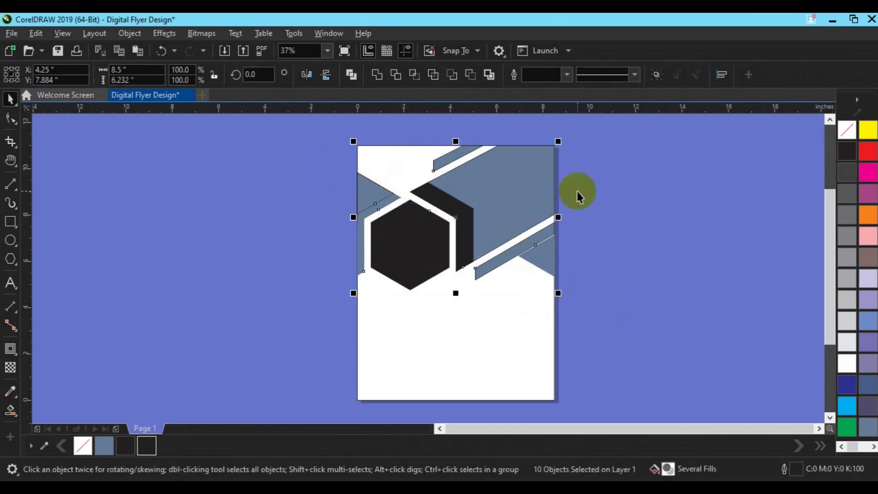
right_click(844, 133)
left_click(687, 269)
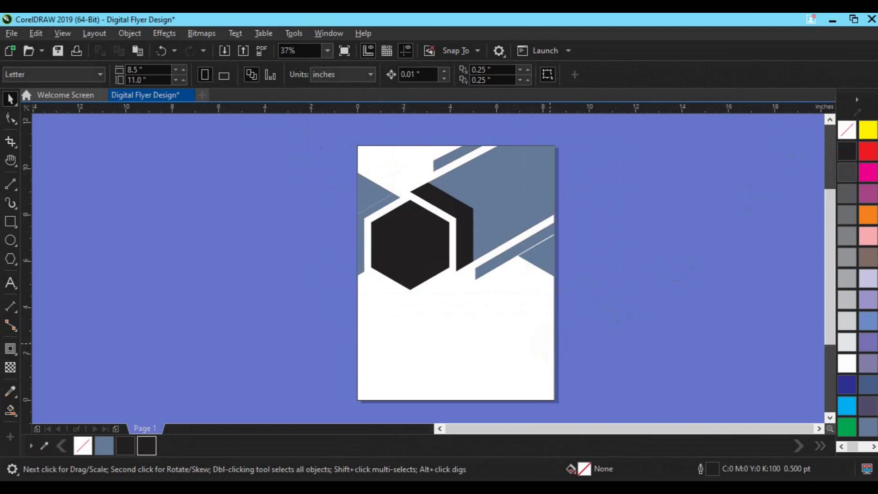
Nudge the left blue-grey triangle up to Y 8.986 inches, leaving a thin gap above the welded strip
scroll(547, 342, "up", 2)
left_click(828, 120)
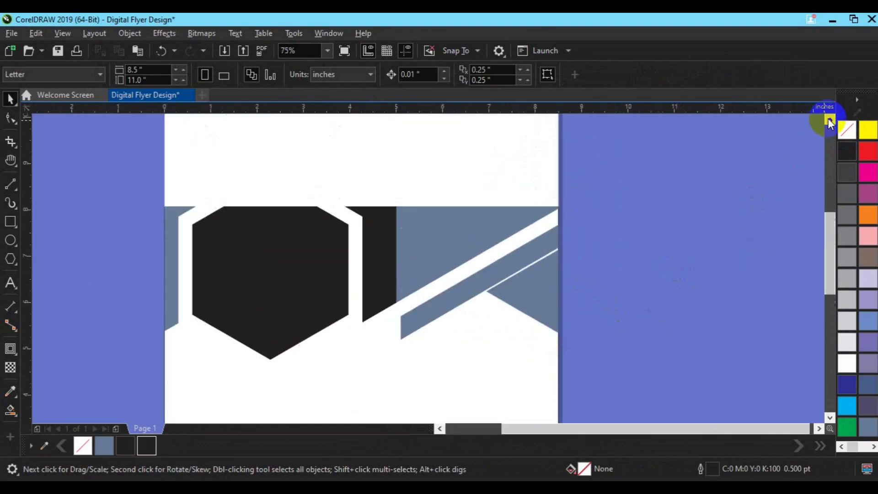
left_click(829, 121)
left_click(829, 121)
left_click(200, 232)
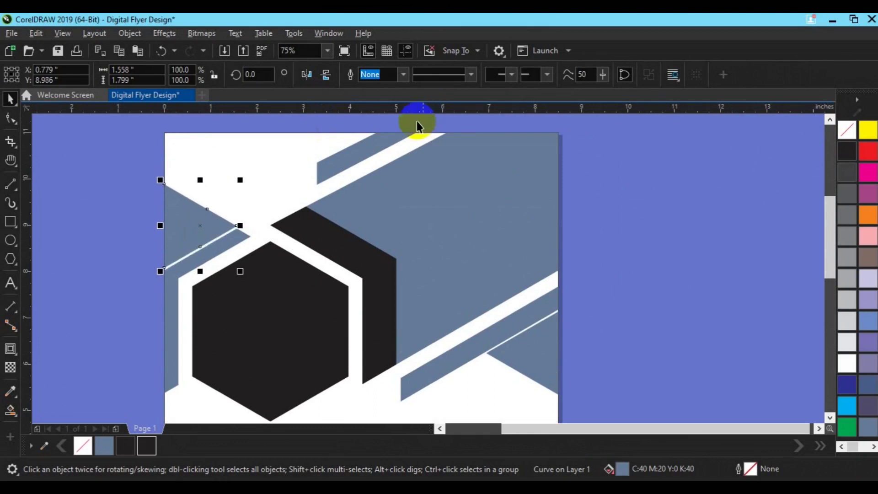
Nudge the left triangle's tip node slightly down and delete the extra node on its lower edge
left_click(175, 322, "shift")
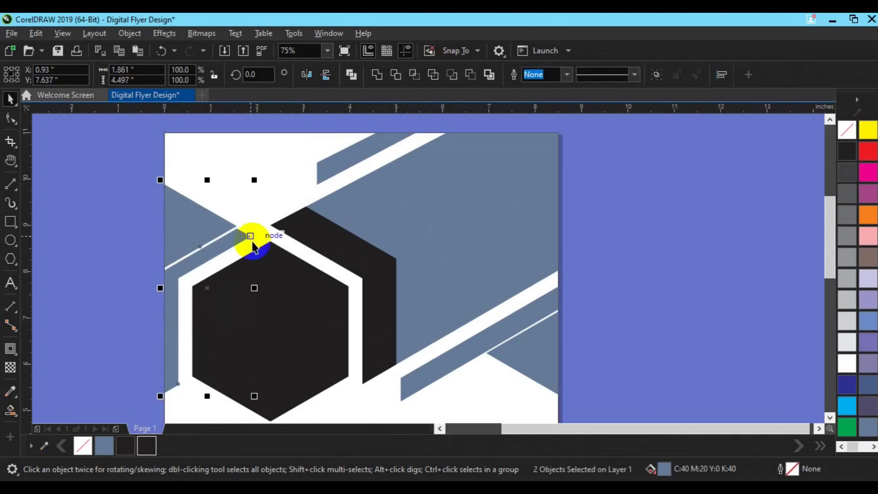
scroll(114, 229, "up", 3)
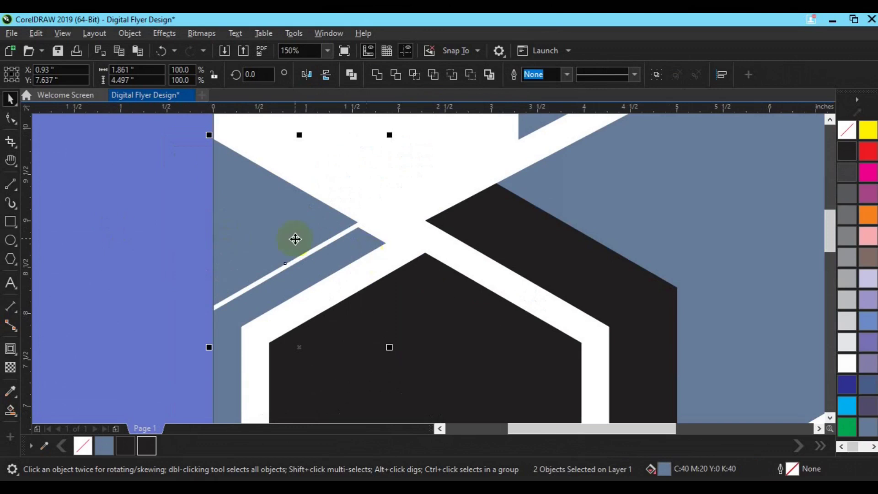
left_click(264, 224)
key("F10")
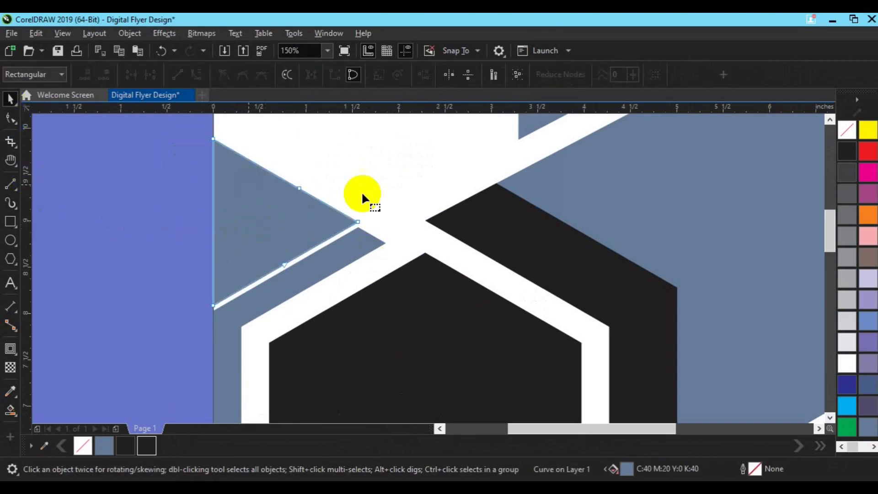
left_click(356, 229)
key("Down")
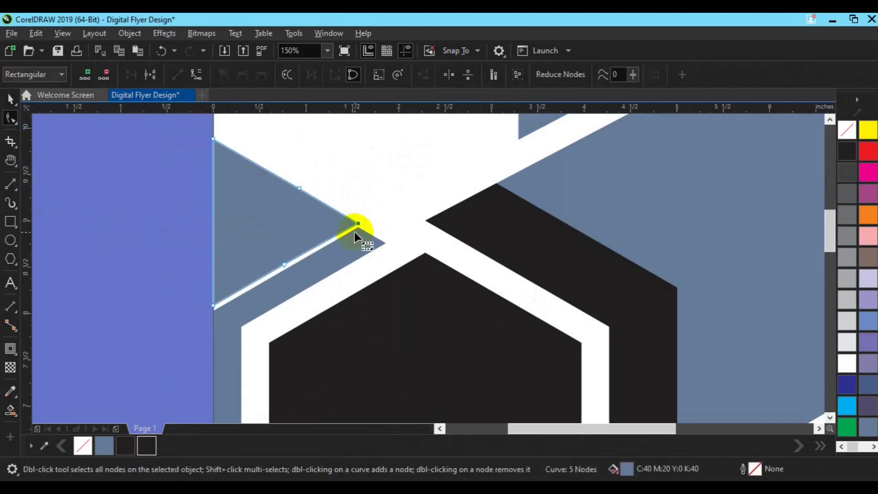
double_click(285, 264)
key("space")
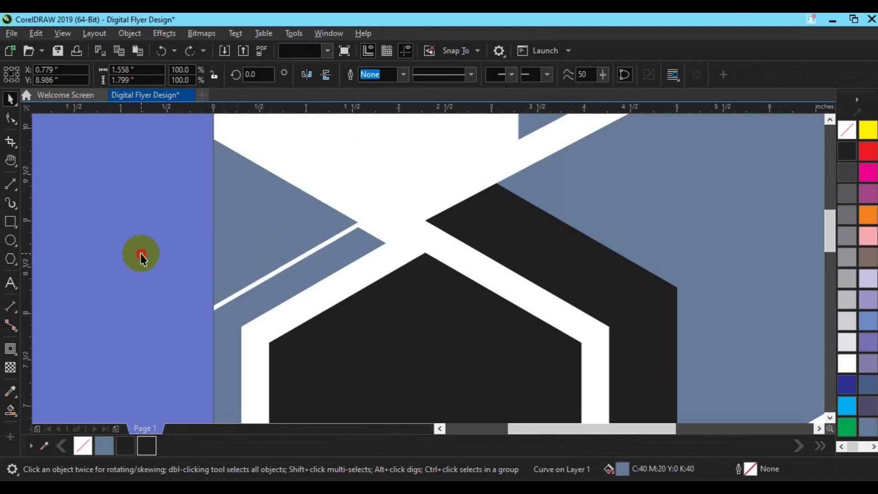
left_click(141, 253)
scroll(140, 253, "down", 2)
left_click(538, 367)
left_click_drag(539, 367, 539, 368)
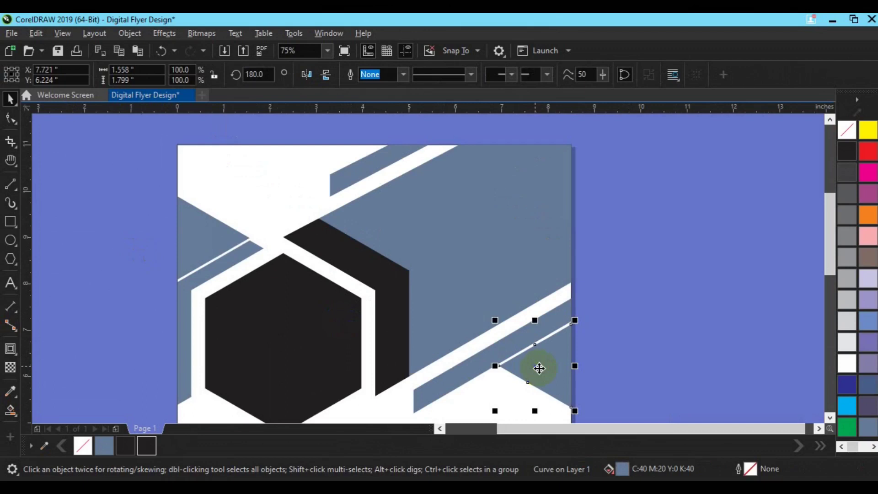
left_click(666, 358)
Draw a six-sided polygon about 1.83 by 2.11 inches in the blank area below the large black hexagon
scroll(666, 359, "down", 2)
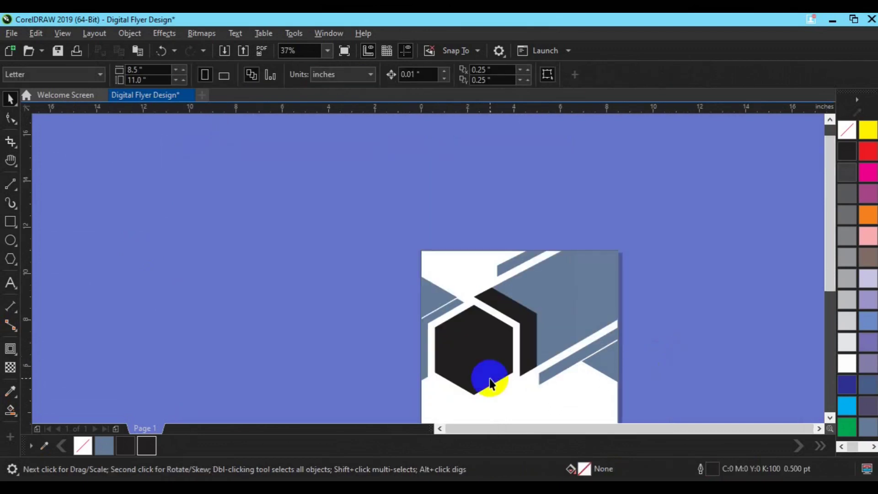
key("h")
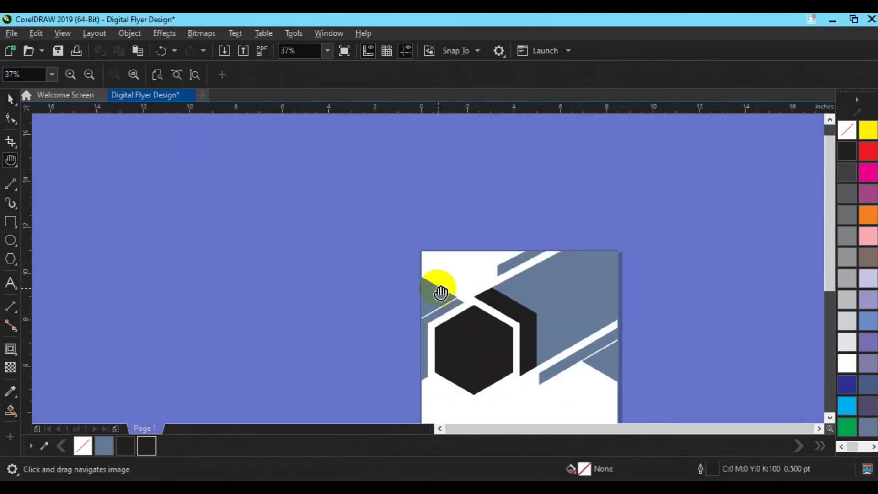
left_click_drag(511, 378, 394, 282)
key("space")
left_click(11, 244)
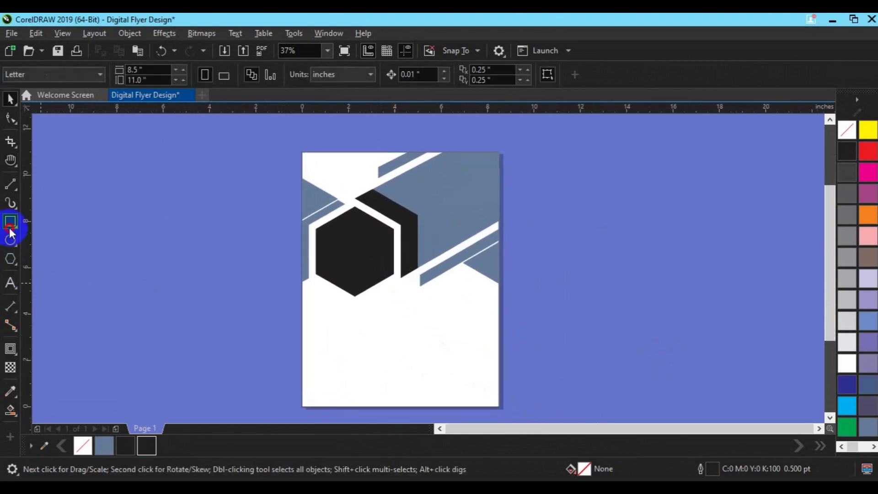
double_click(11, 223)
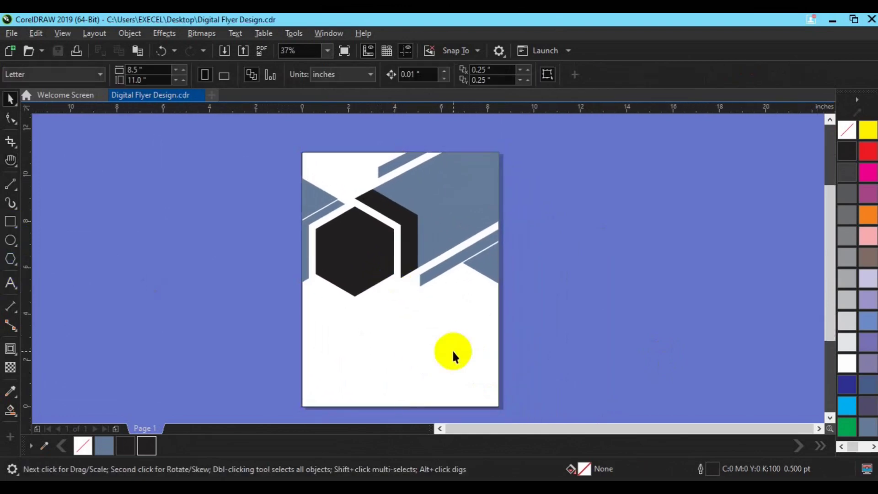
left_click(16, 267)
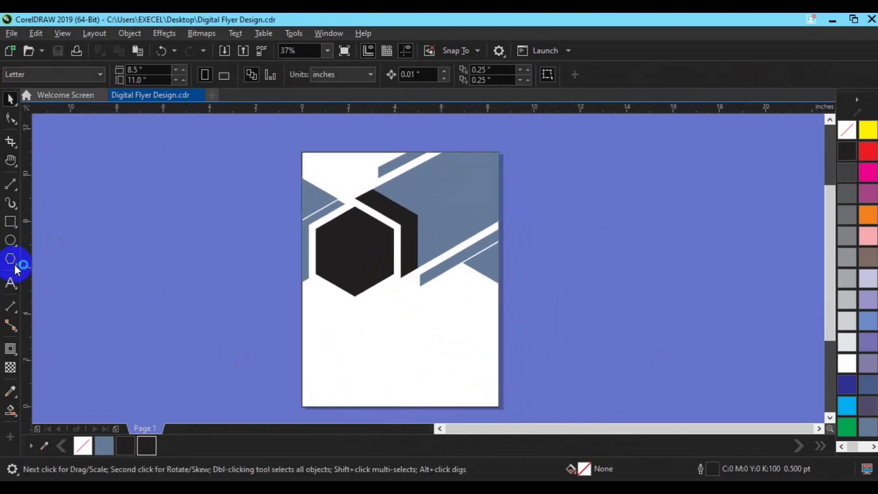
left_click_drag(353, 337, 400, 376)
left_click(377, 81)
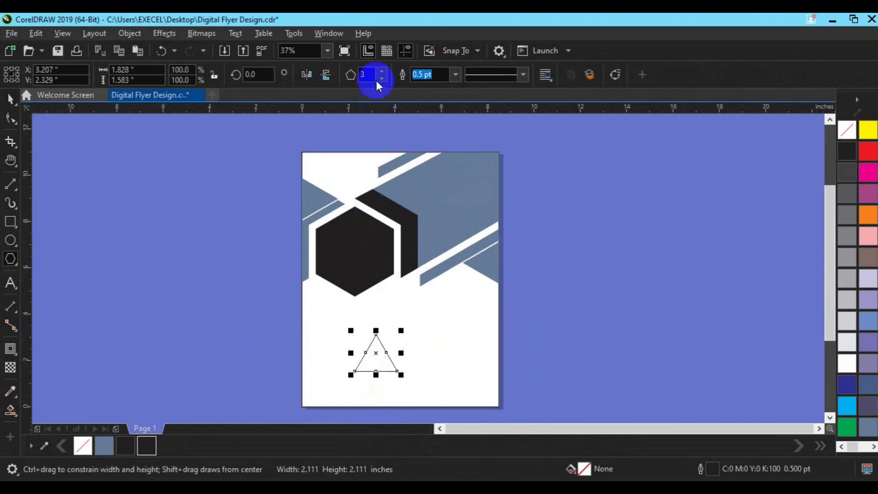
left_click(382, 72)
left_click(381, 71)
left_click(381, 71)
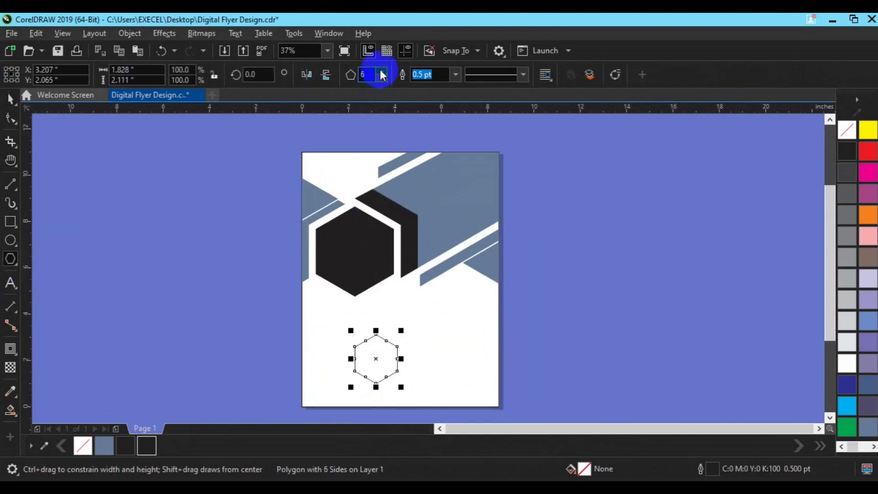
Add a one-step outside contour to the new hexagon with a 0.1 inch offset
key("space")
left_click(11, 349)
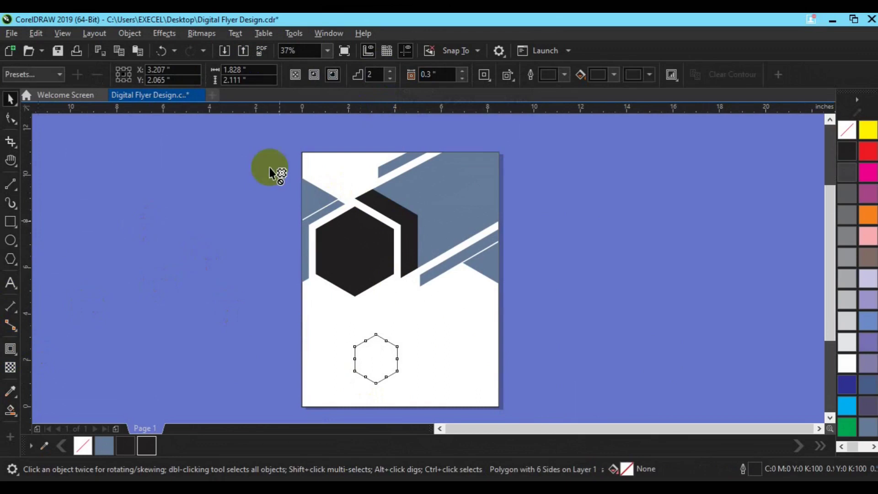
double_click(429, 74)
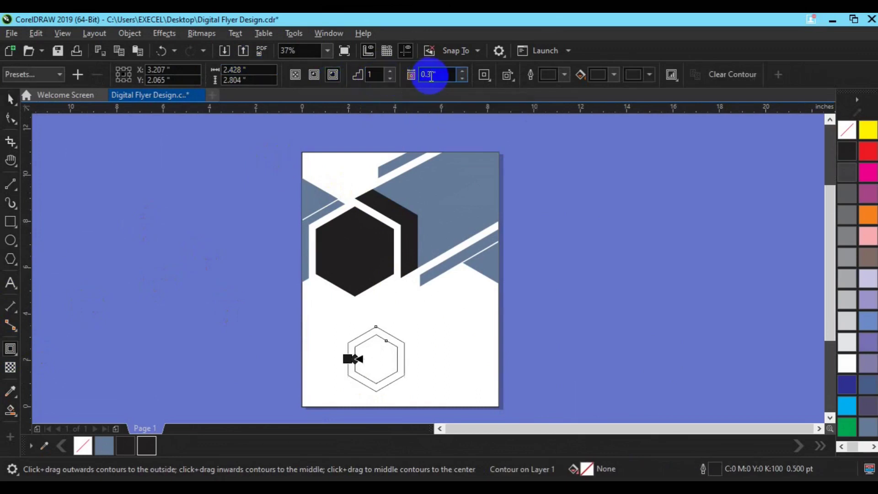
type("0.2")
key("Return")
key("space")
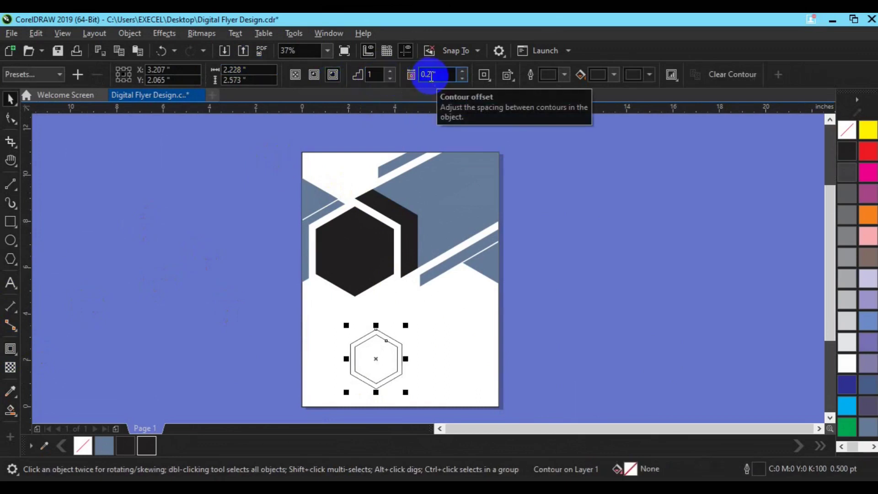
type("0.1")
key("Return")
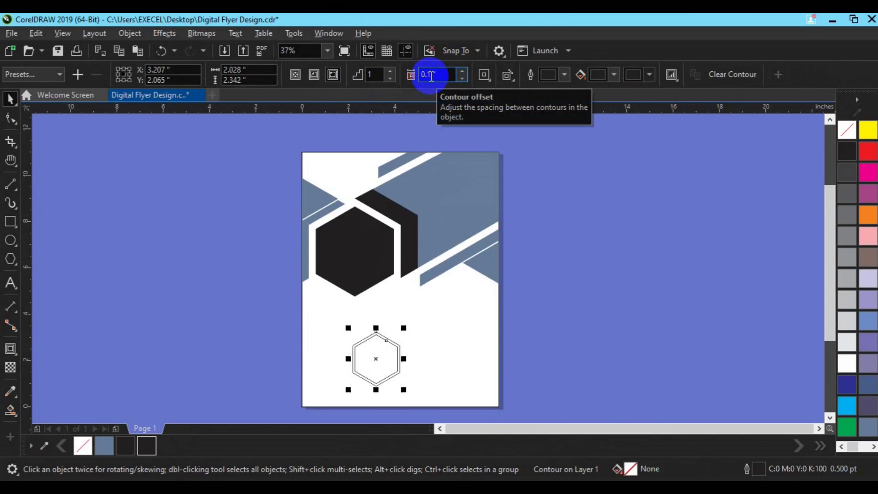
Scale the contoured hexagon to about 1.59 by 1.83 inches and align it under the bands to a vertical guideline at X 4.277 inches
mouse_move(404, 390)
left_mouse_down()
mouse_move(391, 376)
mouse_move(402, 380)
left_mouse_up()
scroll(403, 384, "up", 2)
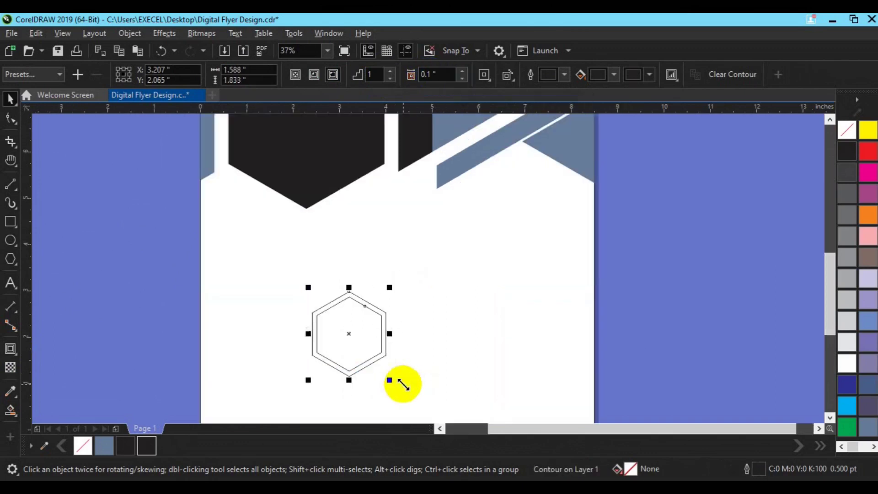
left_click_drag(360, 337, 446, 243)
left_click_drag(27, 356, 411, 290)
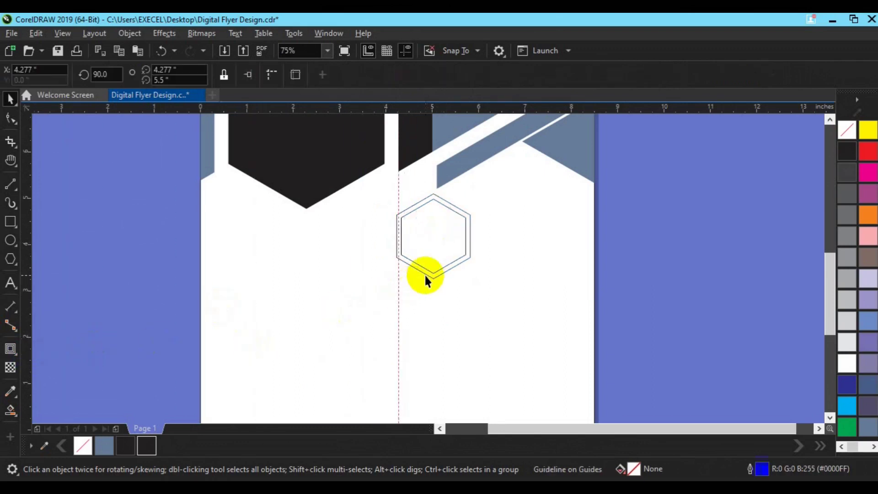
left_click(425, 275)
Copy the contoured hexagon directly beside the original so their vertical sides meet
left_click_drag(440, 273, 512, 263)
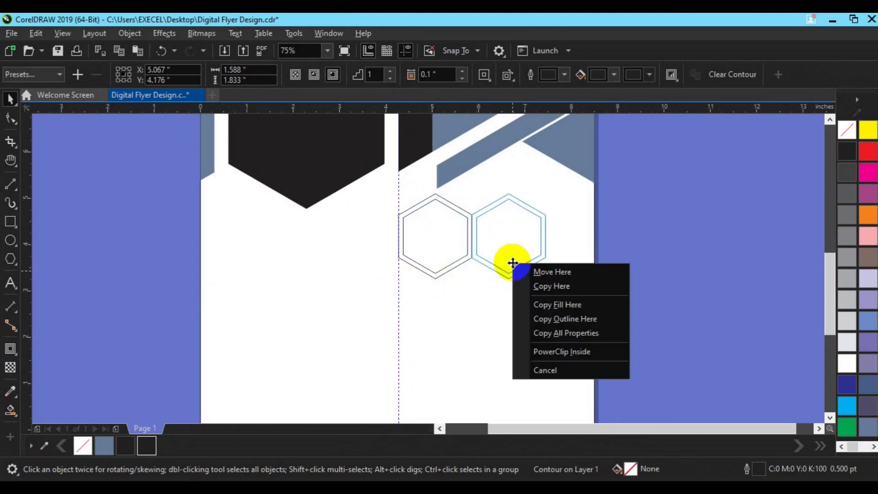
left_click(545, 288)
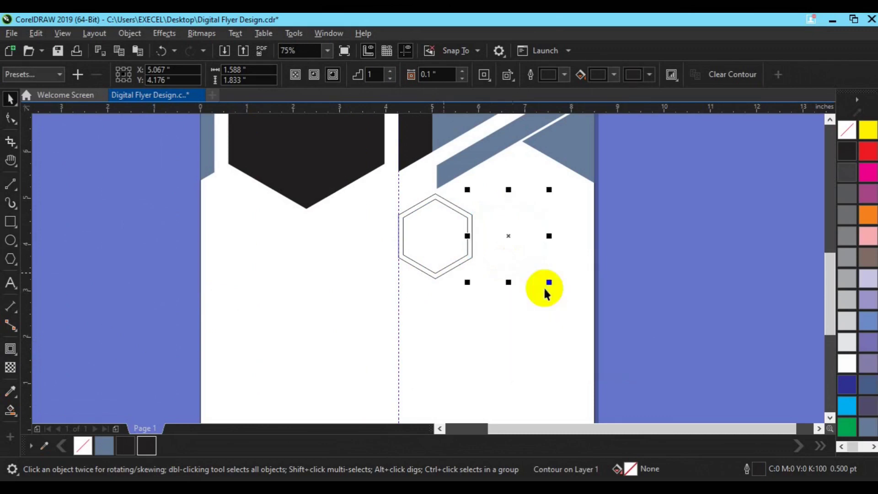
left_click(442, 263, "shift")
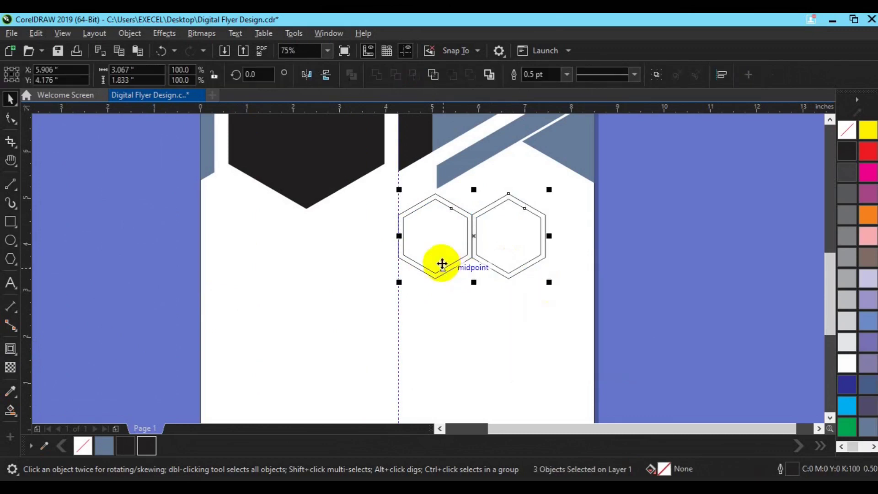
left_click(604, 241)
Try to copy the second hexagon's inner polygon below, between the two contoured hexagons
left_click(478, 253)
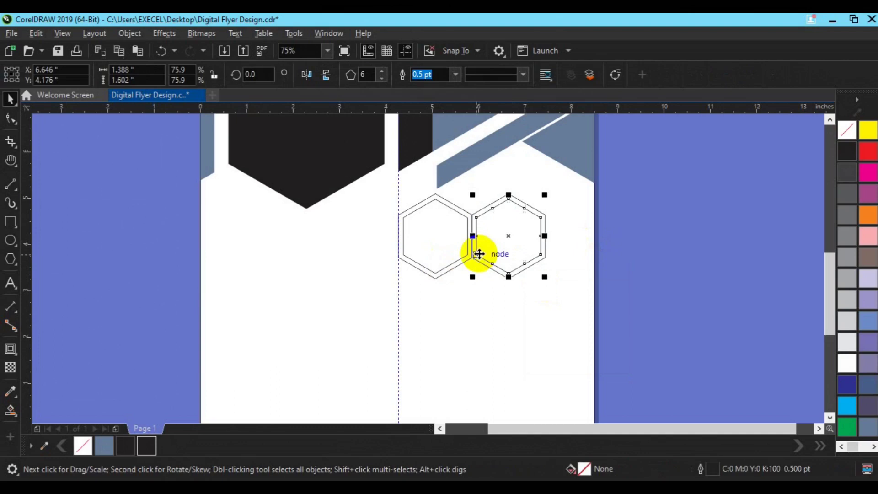
left_click_drag(478, 253, 440, 314)
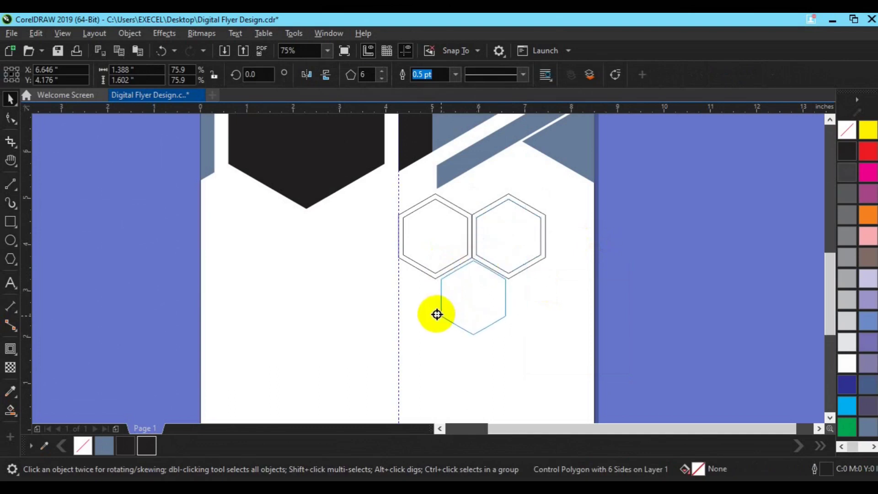
left_click_drag(432, 315, 433, 316)
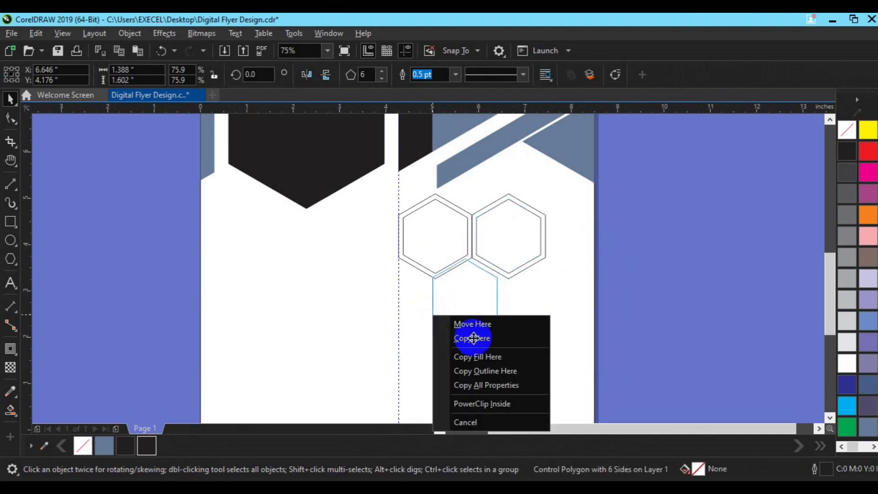
left_click(473, 337)
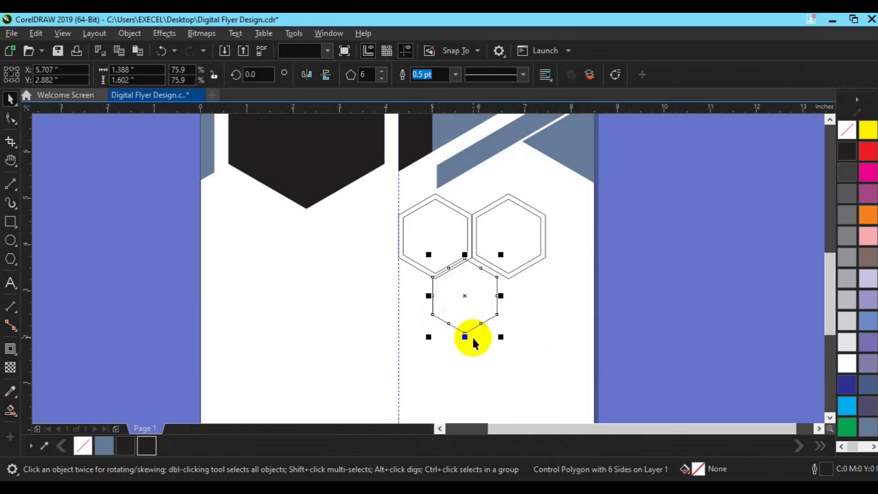
key("ctrl+z")
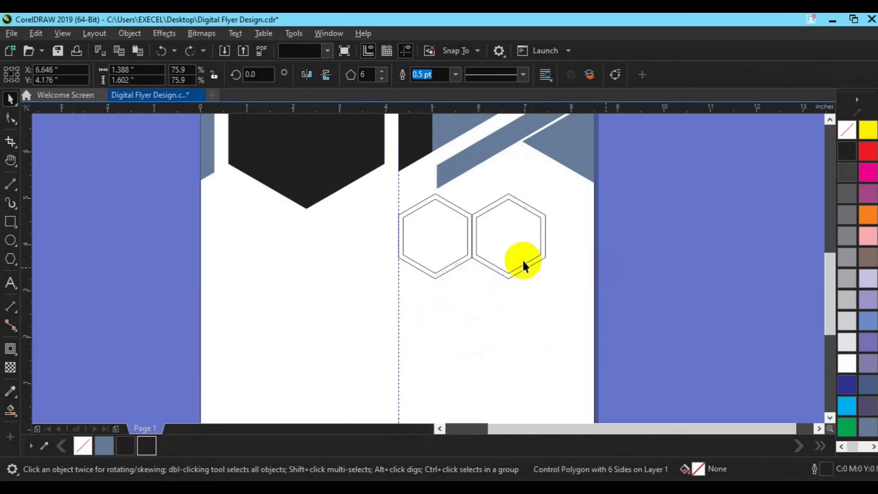
Duplicate the second contoured hexagon and place the duplicate below the pair
left_click_drag(660, 190, 469, 300)
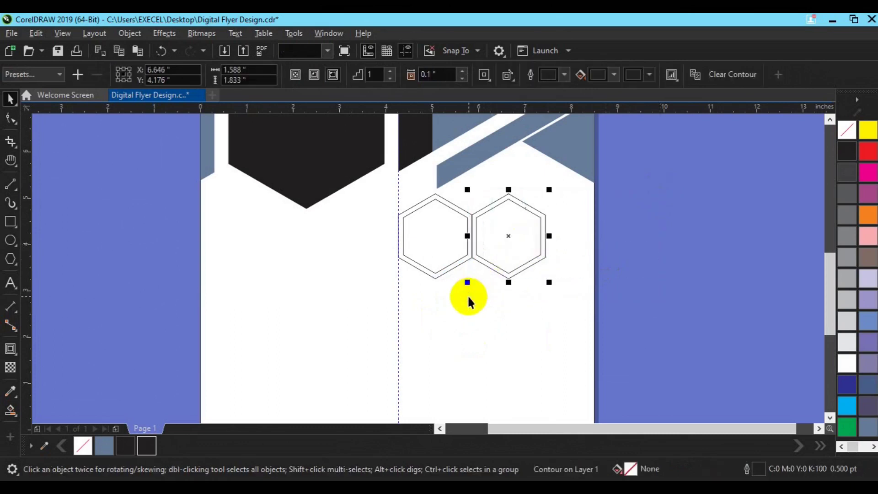
key("ctrl+d")
left_click_drag(511, 224, 471, 322)
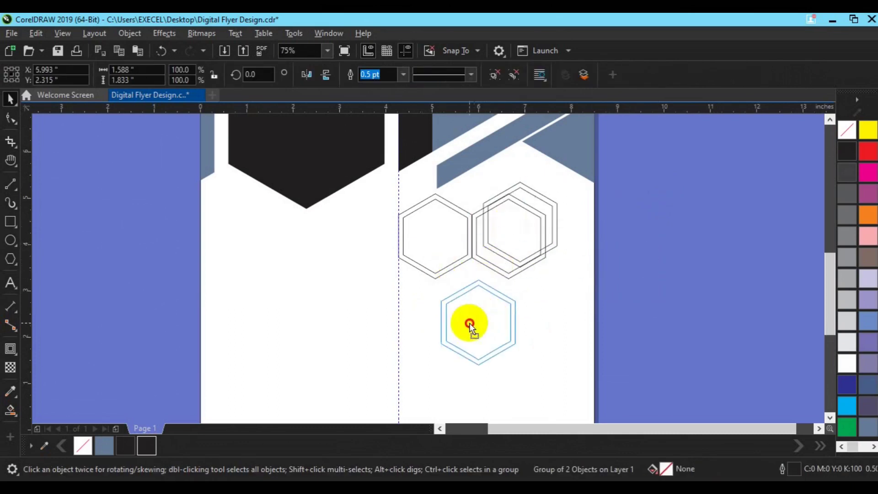
Group the two upper contoured hexagons and centre the group over the lower hexagon along the vertical axis
left_click_drag(640, 197, 358, 298)
key("ctrl+g")
left_click(487, 335, "shift")
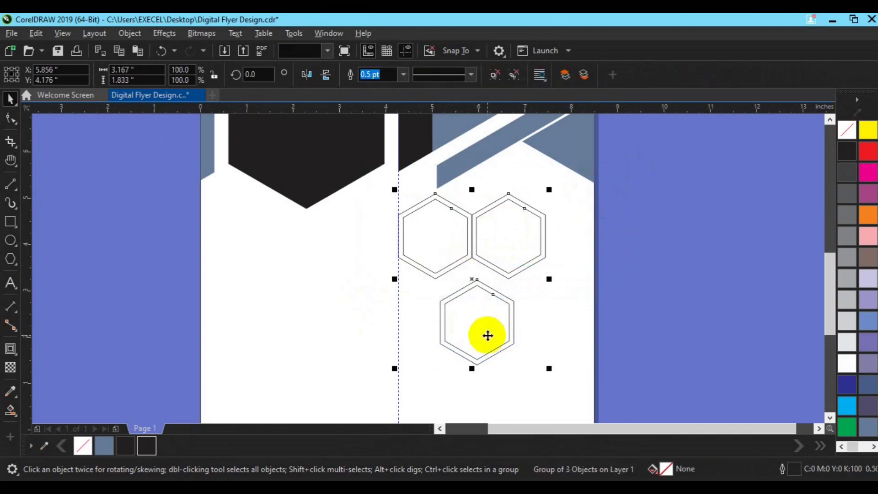
key("c")
key("e")
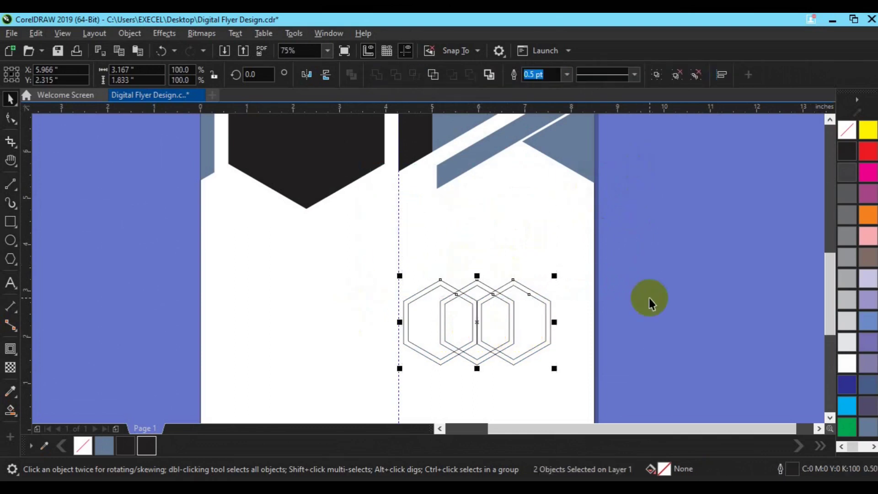
key("ctrl+z")
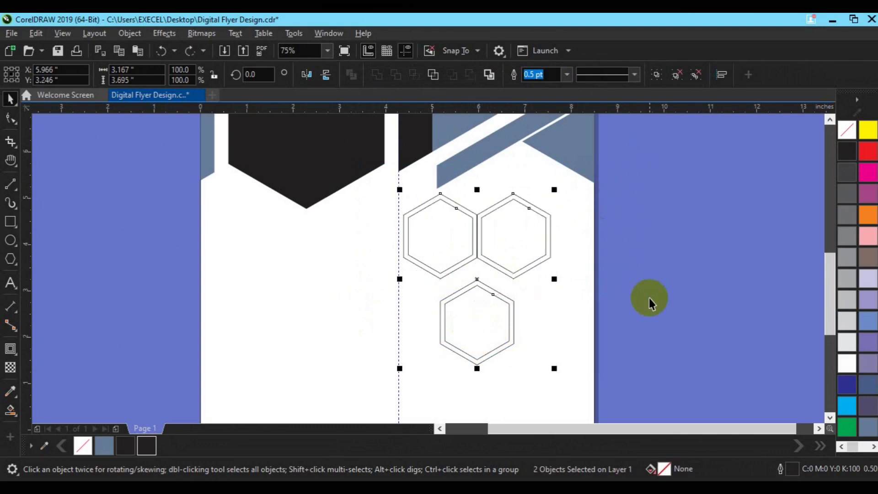
Move the lower contoured hexagon straight up until it nests between the two upper hexagons
left_click(457, 349)
left_click_drag(459, 351, 458, 329)
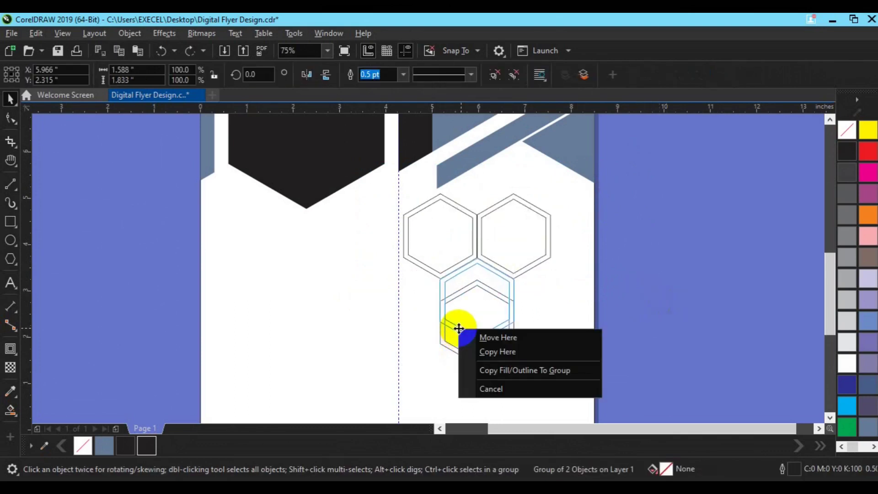
left_click(517, 338)
left_click(647, 294)
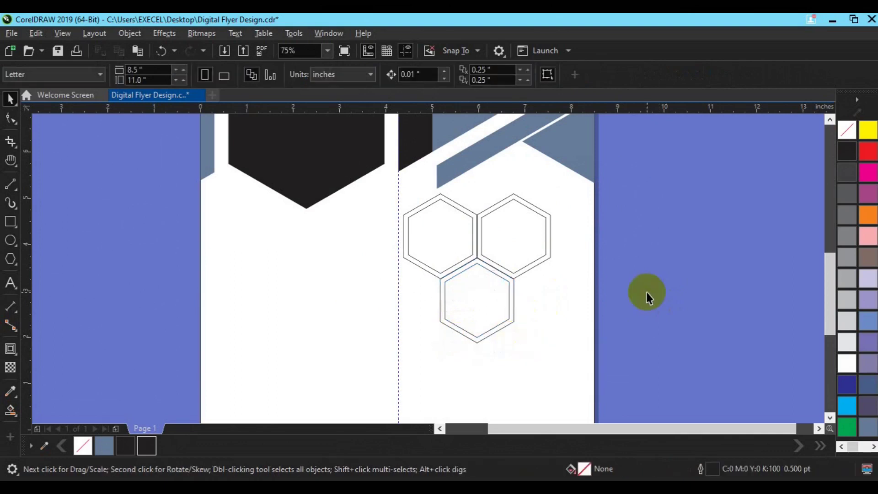
scroll(647, 294, "up", 2)
left_click(830, 120)
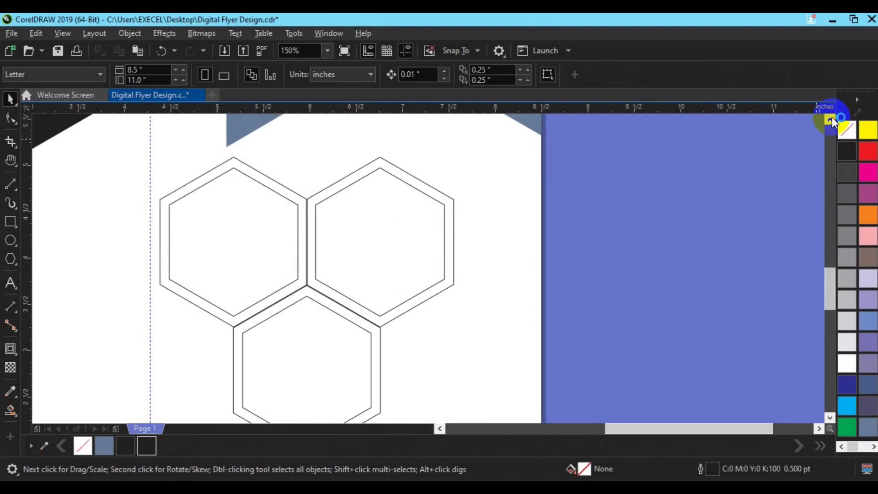
left_click(831, 120)
left_click(231, 283)
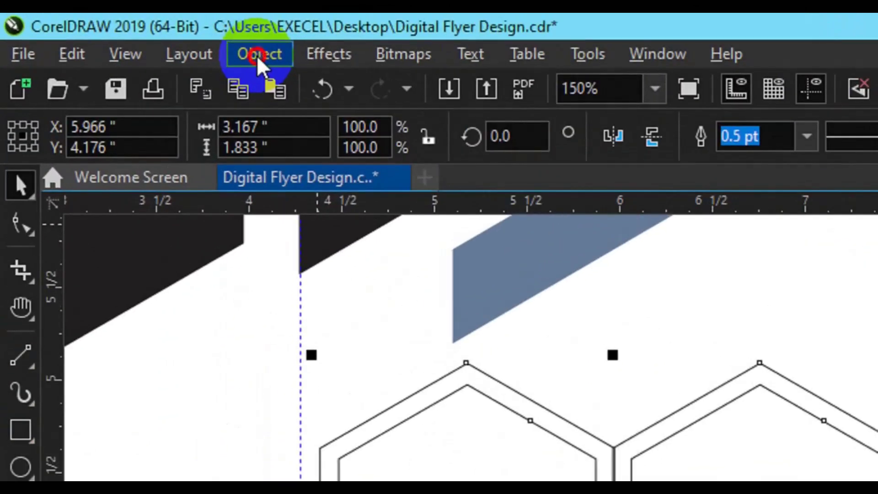
left_click(129, 34)
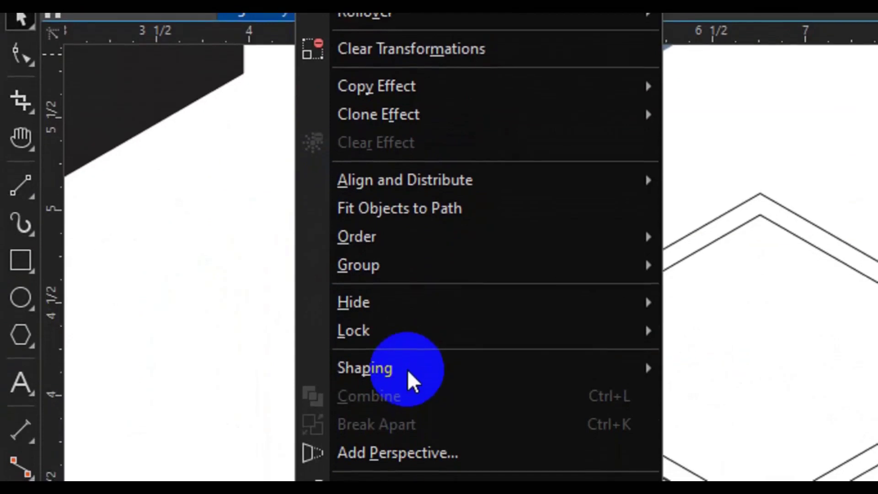
key("Escape")
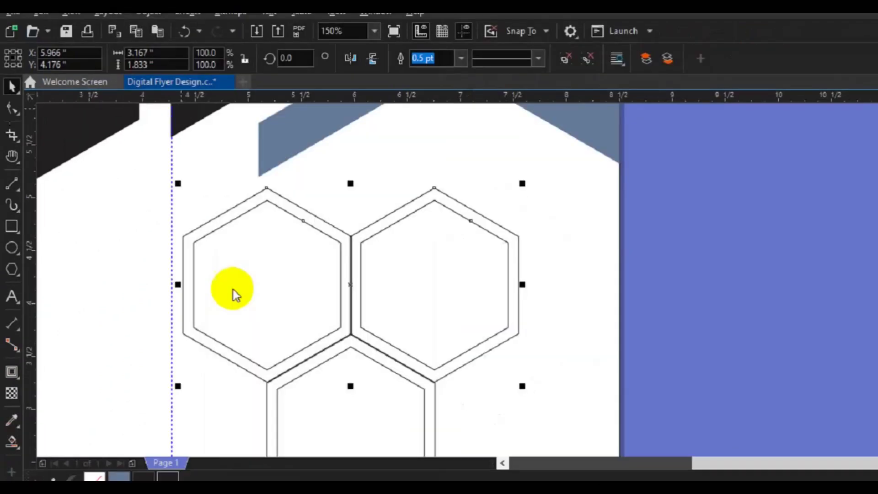
Ungroup the two upper contoured hexagons so that each one can be edited separately
left_click(594, 153)
left_click(267, 280)
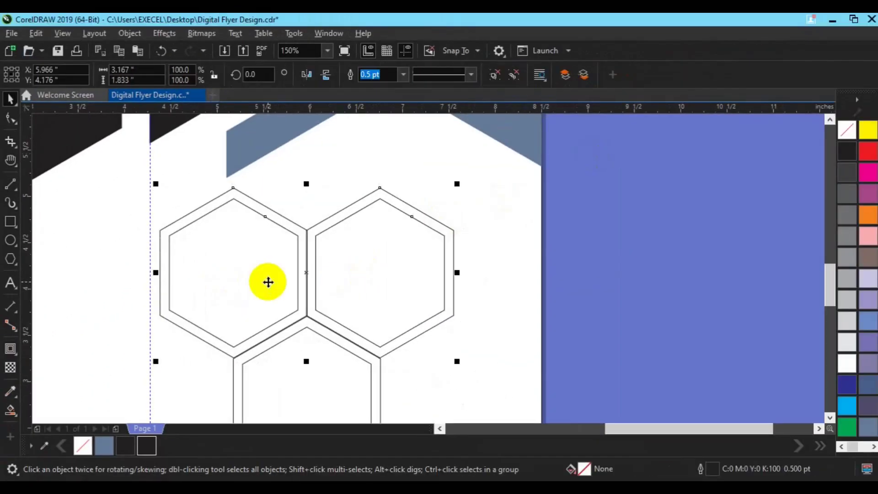
left_click(235, 294)
left_click(130, 34)
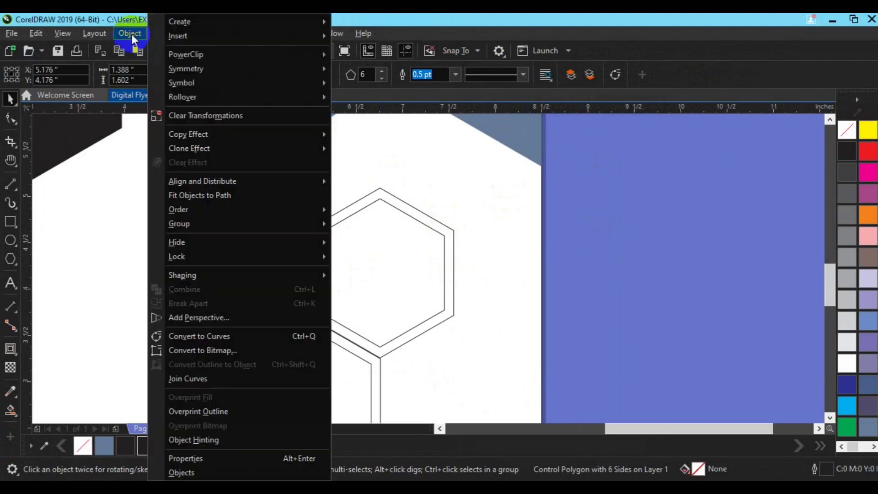
left_click(131, 33)
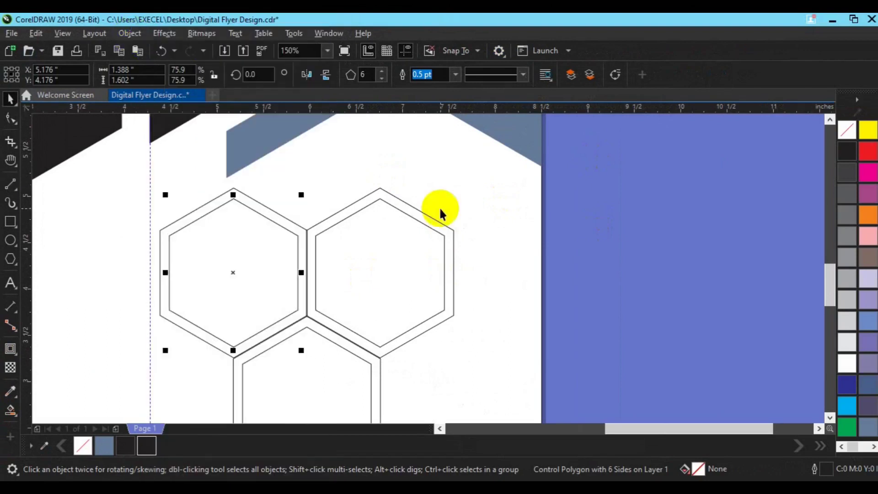
Break apart the contour of the upper hexagon nearer the page guideline to separate its outer ring from the inner polygon
left_click(394, 274)
left_click(294, 251)
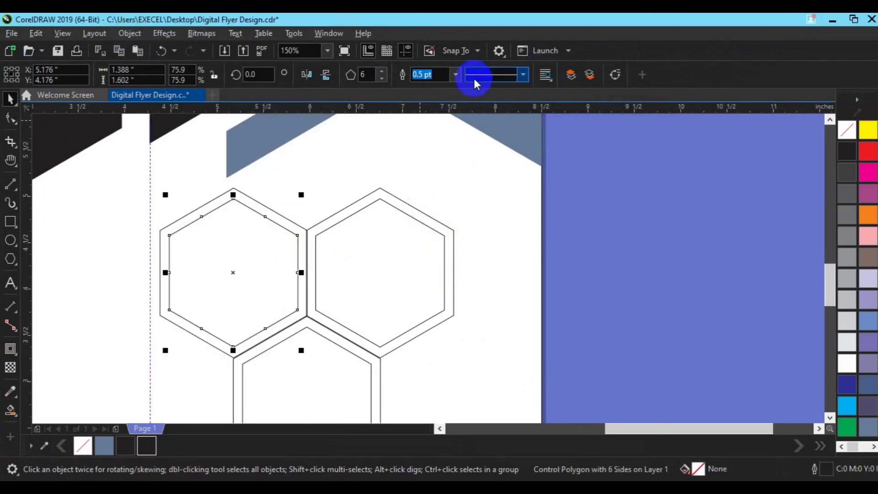
left_click(279, 212)
left_click(275, 211)
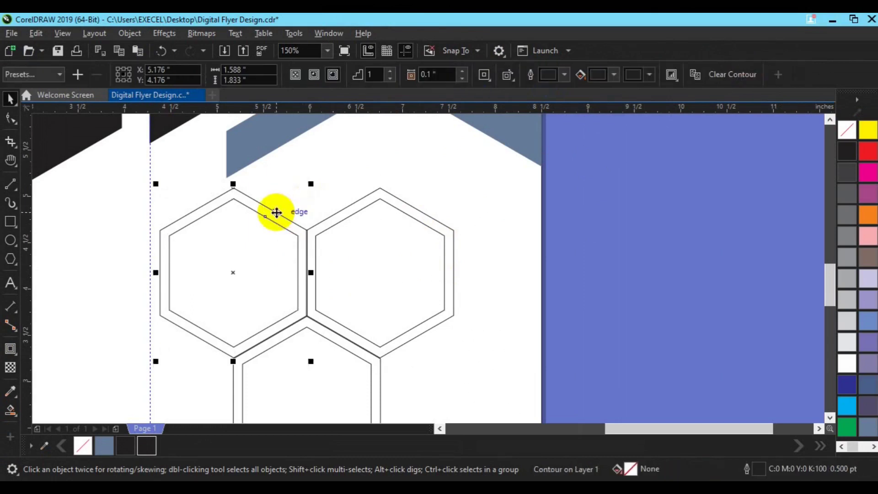
left_click(870, 154)
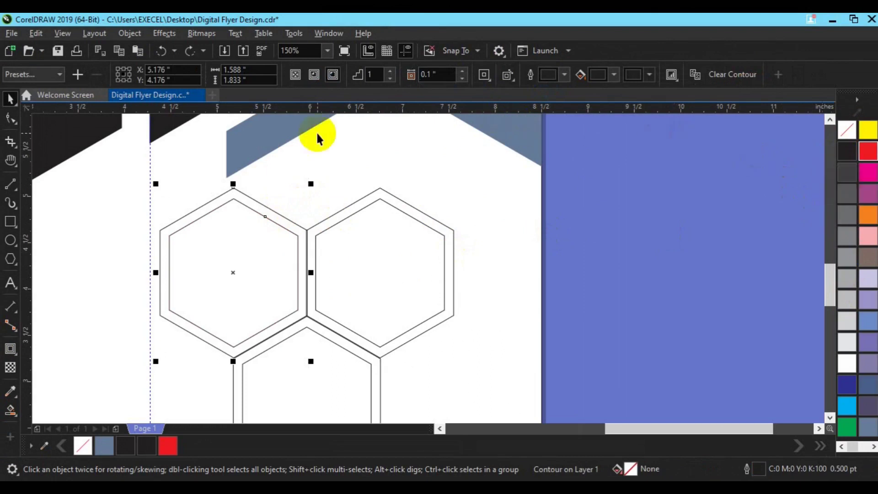
left_click(130, 33)
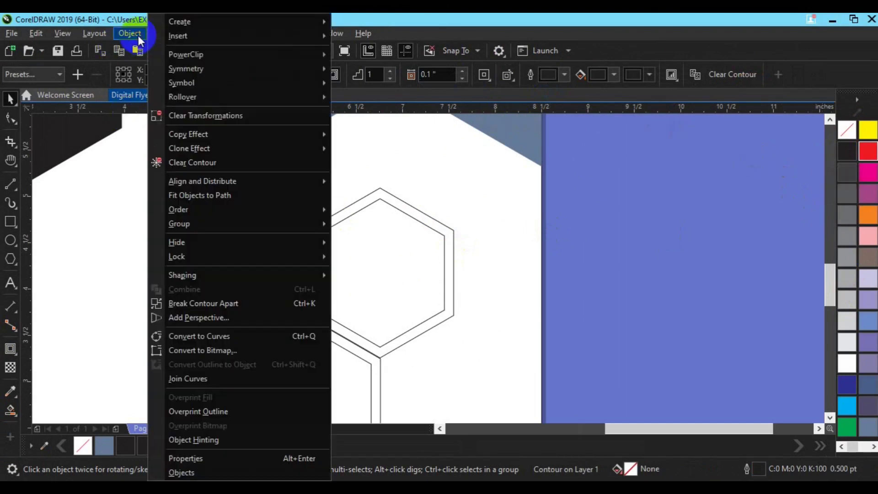
left_click(235, 302)
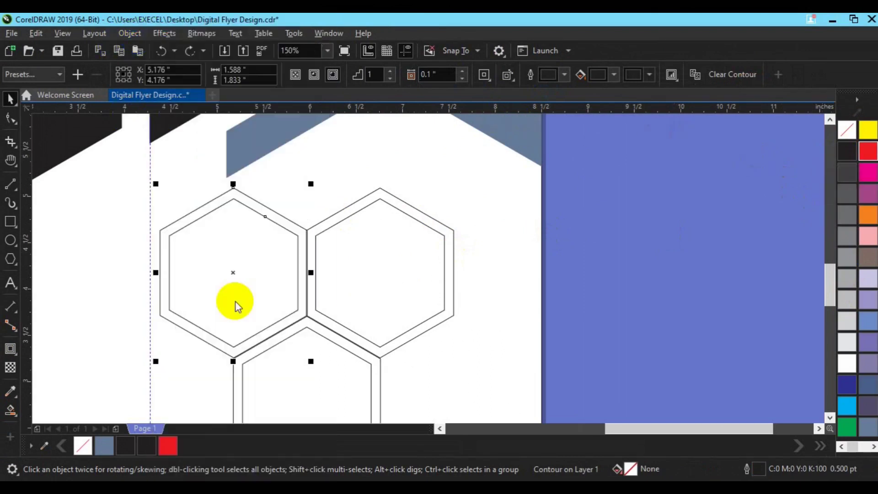
Give the separated outer hexagon a red outline with a width of 2.0 pt
left_click(264, 207)
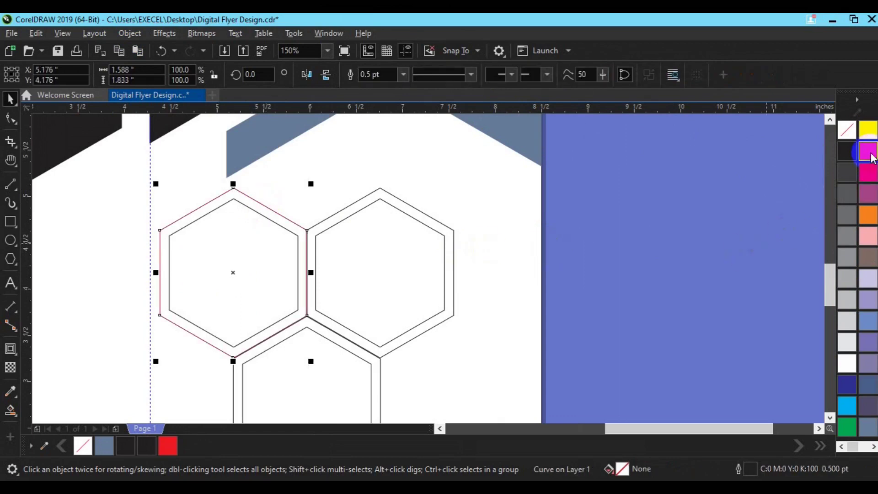
left_click(397, 83)
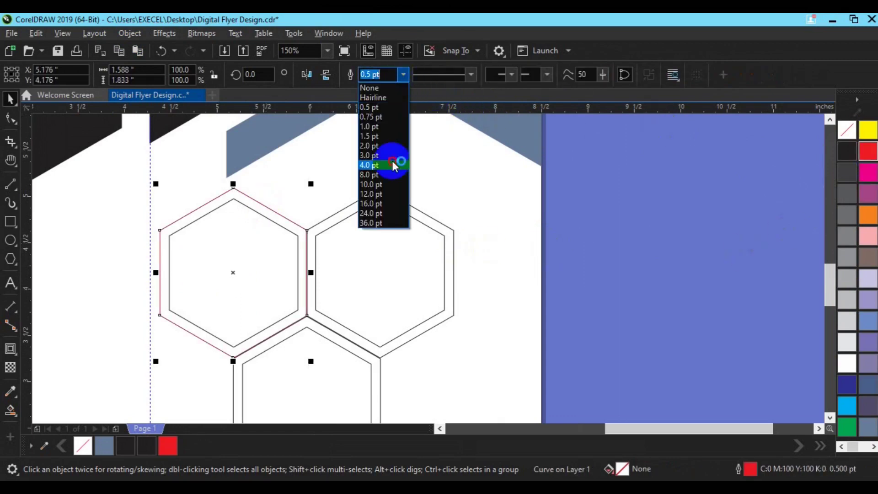
left_click(392, 165)
left_click(404, 75)
left_click(383, 146)
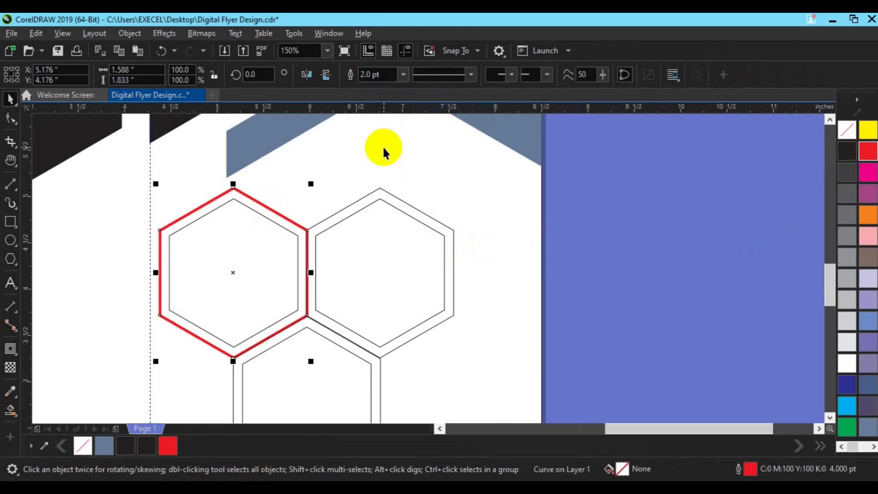
Try to convert the red hexagon's outline to an object
left_click(87, 36)
mouse_move(128, 34)
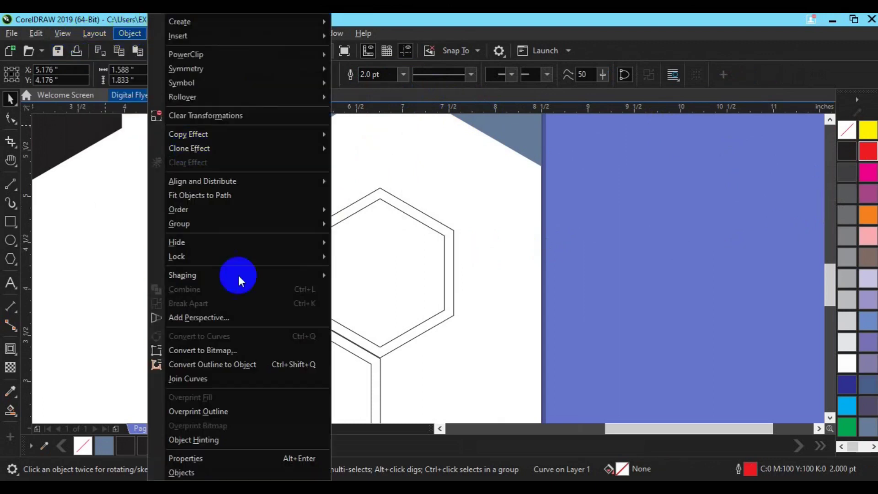
left_click(239, 365)
left_click(235, 365)
Draw a rectangle about 1.25 by 2.285 inches from the red hexagon's vertical centreline, covering its right half
left_click(10, 223)
left_click_drag(231, 170, 349, 384)
key("space")
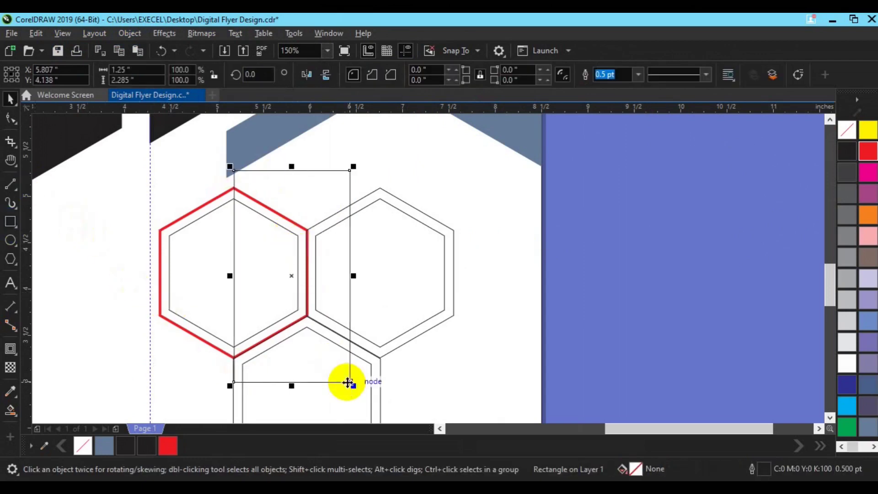
Try to trim the right half off the red hexagon with the rectangle
left_click(188, 327, "shift")
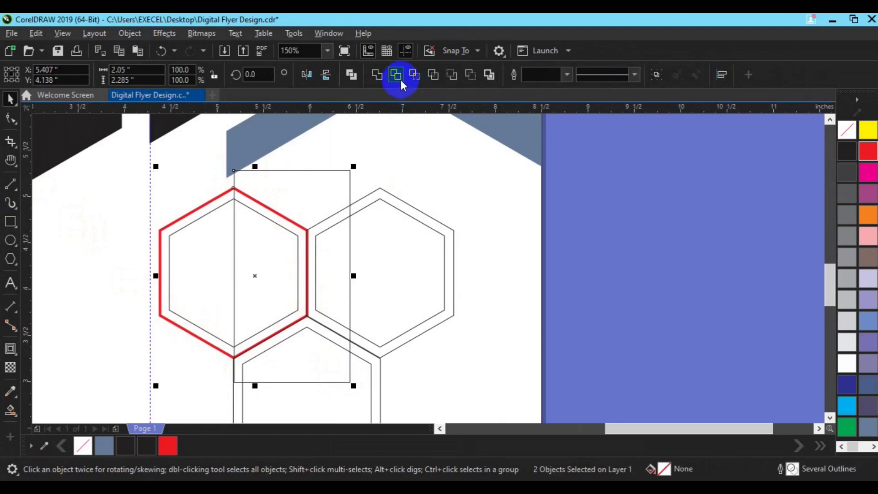
left_click(401, 79)
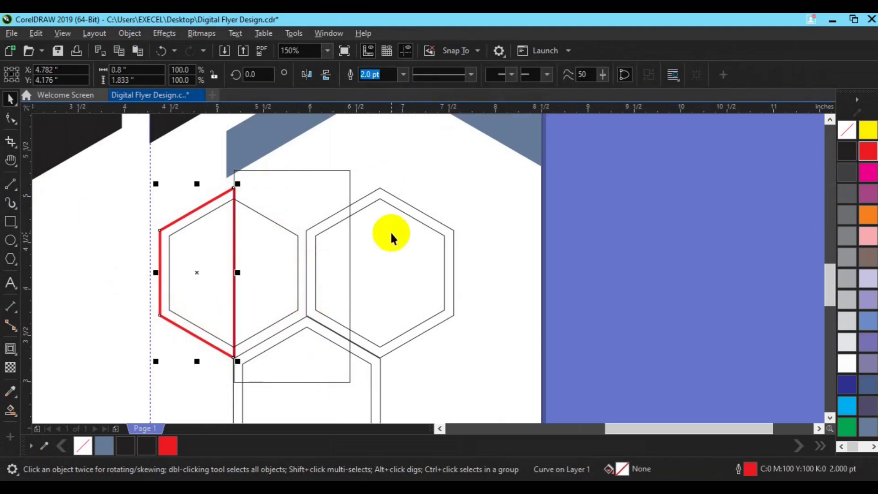
key("ctrl+z")
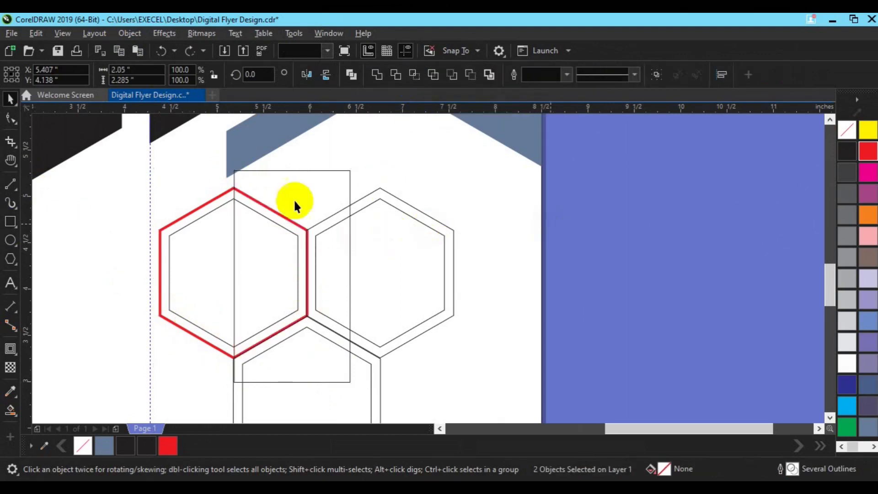
key("Escape")
Convert the red hexagon's 2.0 pt outline to an object
left_click(202, 202)
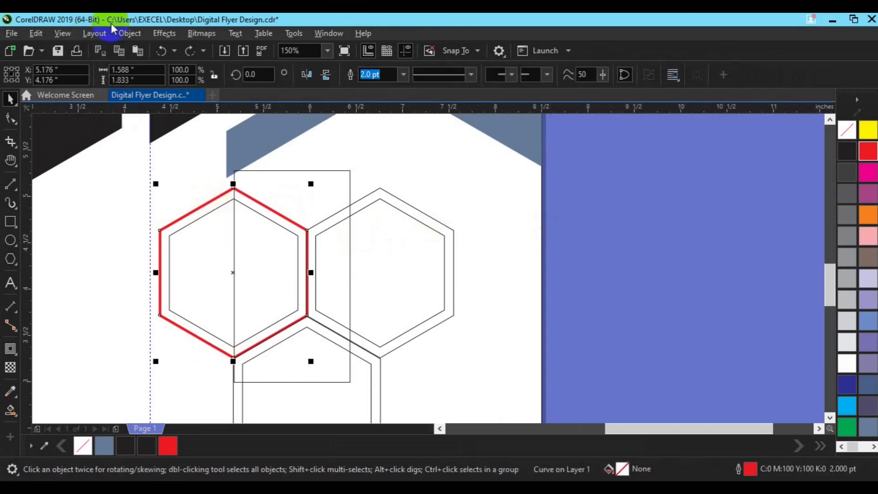
left_click(128, 34)
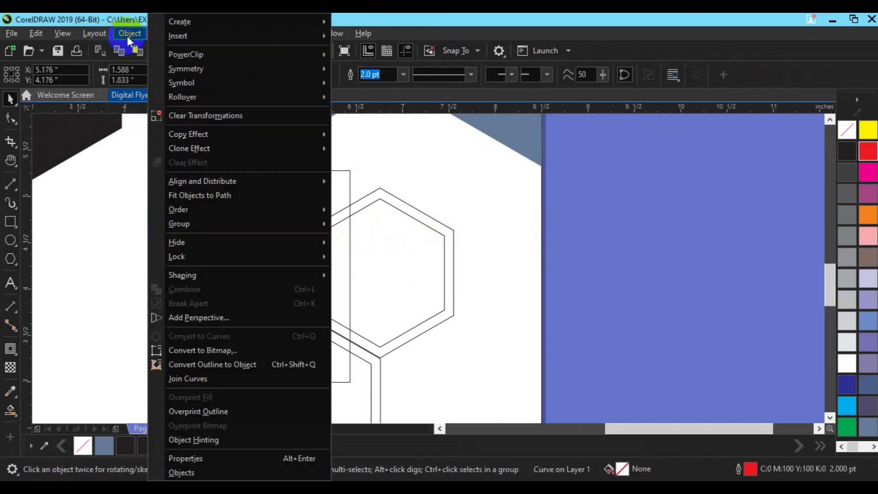
left_click(251, 364)
Trim the right half off the red hexagon outline with the rectangle and delete the rectangle
left_click(346, 306)
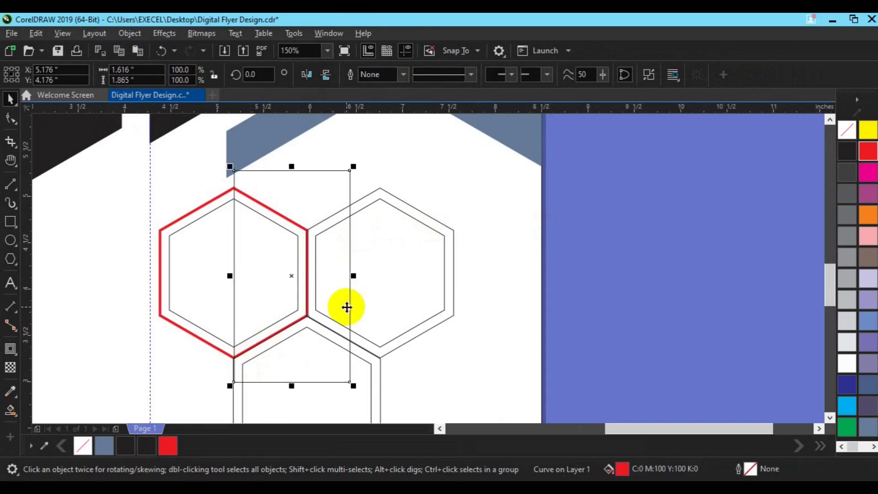
left_click(161, 240, "shift")
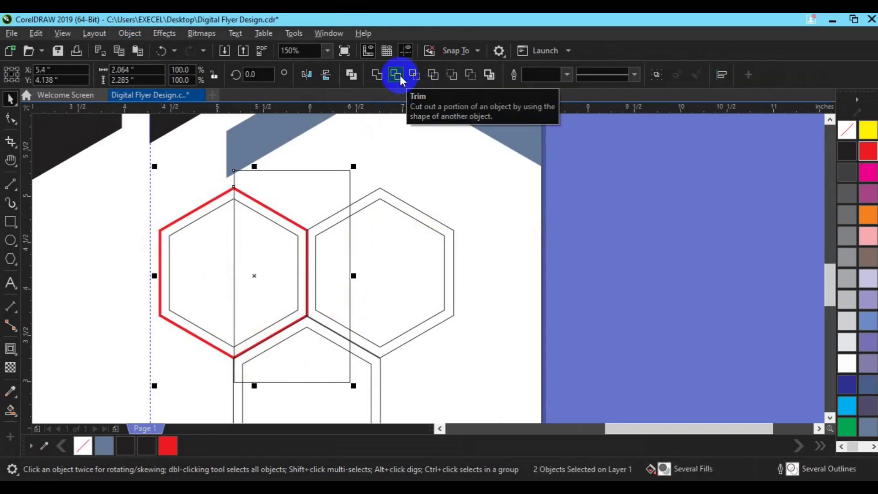
left_click(398, 75)
left_click(324, 204)
key("Delete")
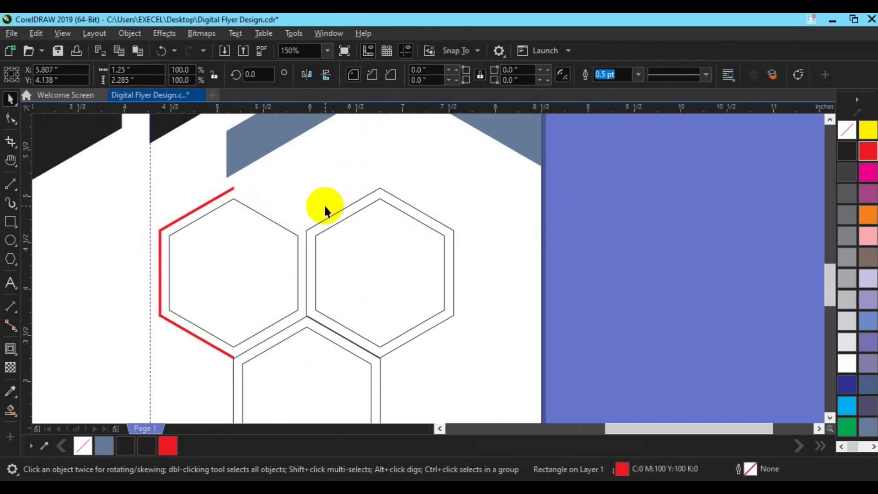
Try a 2.0 pt outline on the whole lower contoured hexagon group
left_click(226, 358)
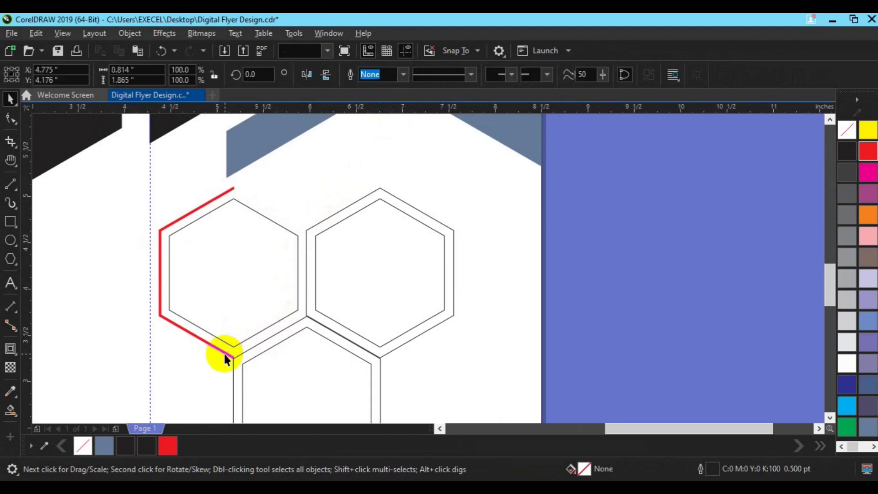
left_click(271, 339)
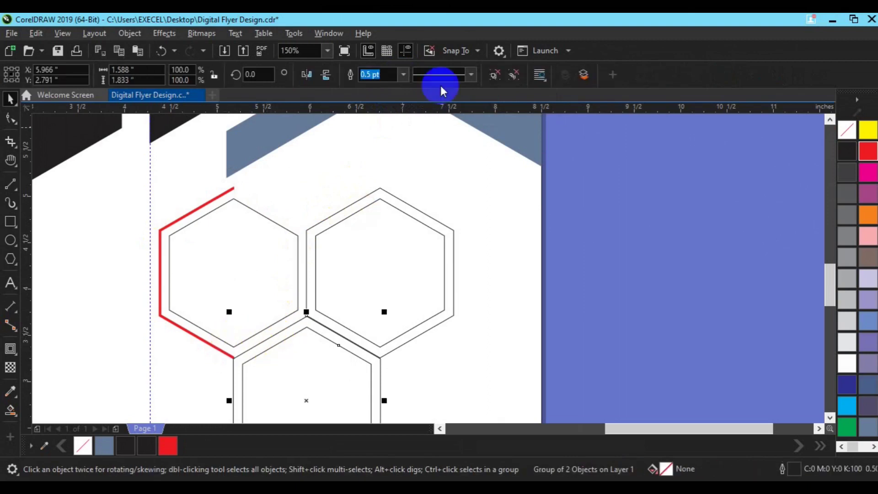
left_click(404, 74)
left_click(392, 150)
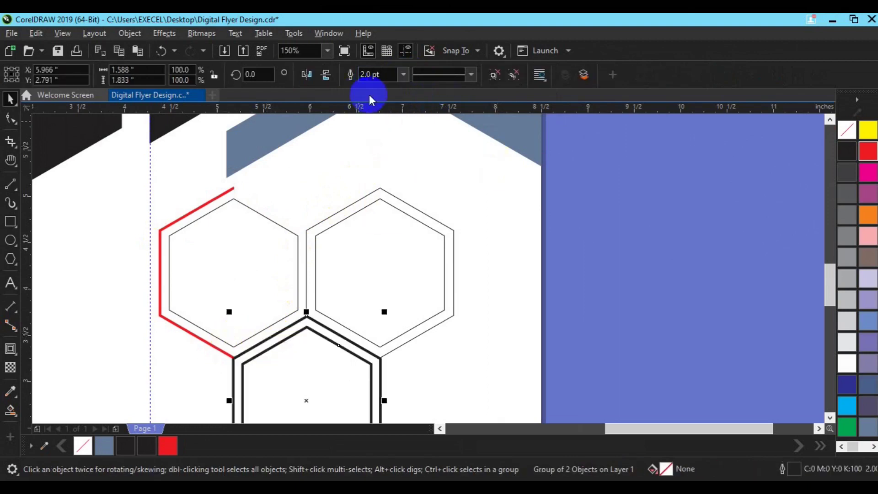
key("ctrl+z")
Ungroup the lower contoured hexagon and break its contour apart
left_click(510, 78)
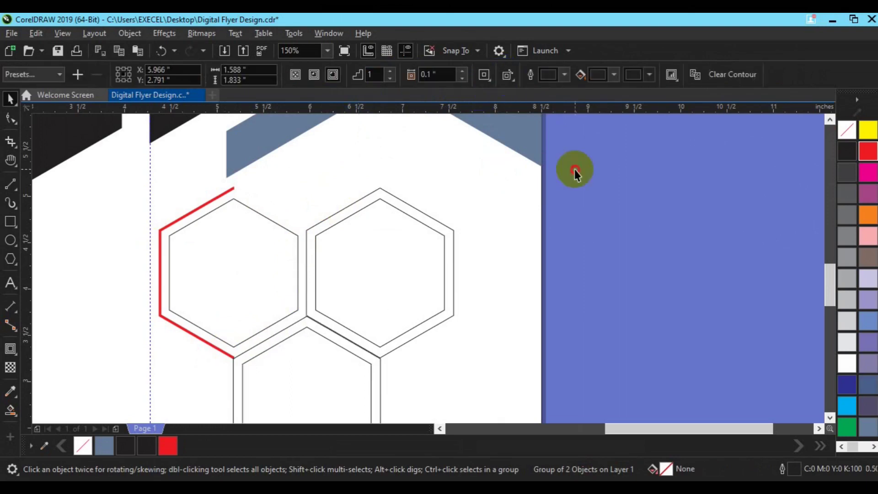
left_click(298, 322)
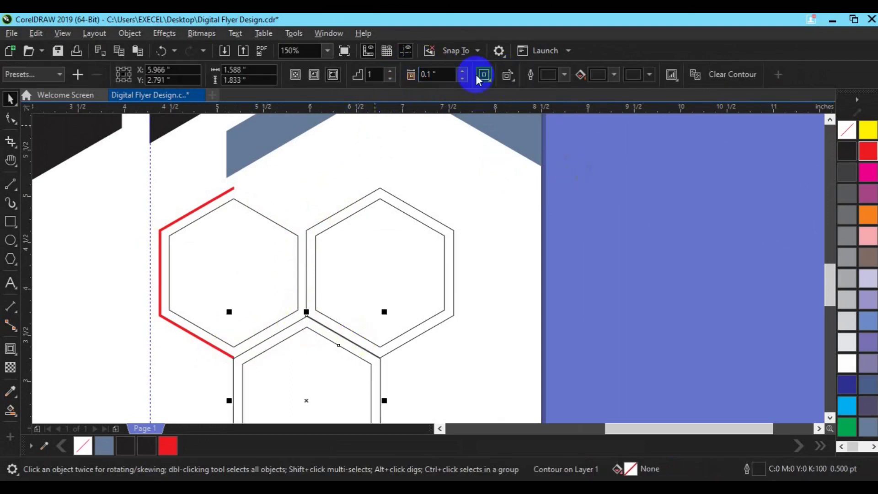
left_click(130, 35)
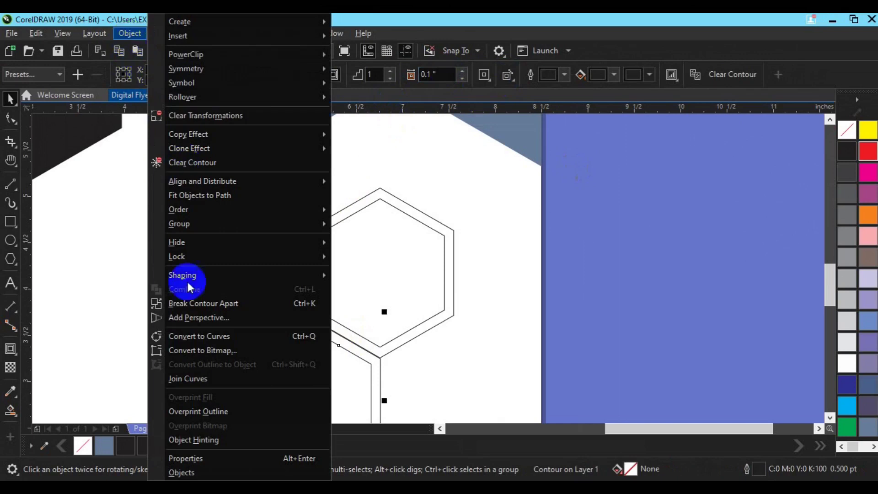
left_click(198, 306)
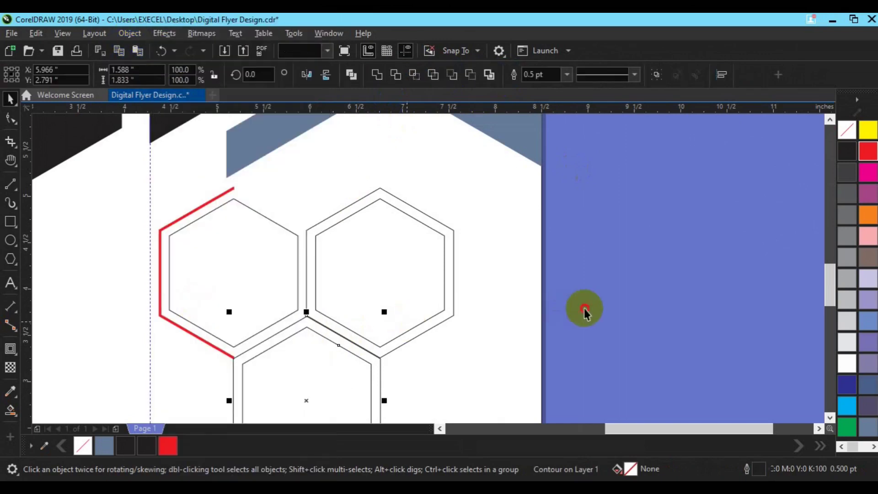
Give the lower hexagon's outer shape a 2.0 pt red outline
left_click(379, 378)
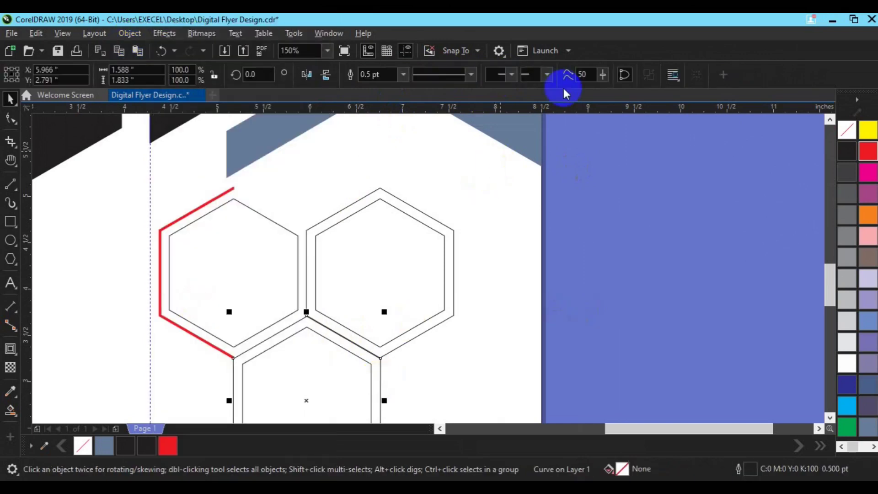
left_click(403, 75)
left_click(385, 145)
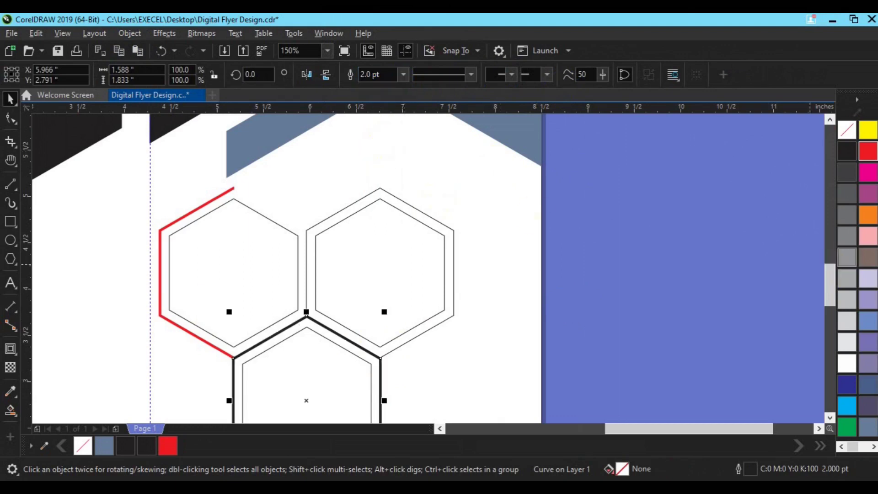
right_click(867, 151)
Convert the lower hexagon's red outline to an object
left_click(830, 417)
left_click(830, 417)
left_click(830, 417)
left_click(830, 417)
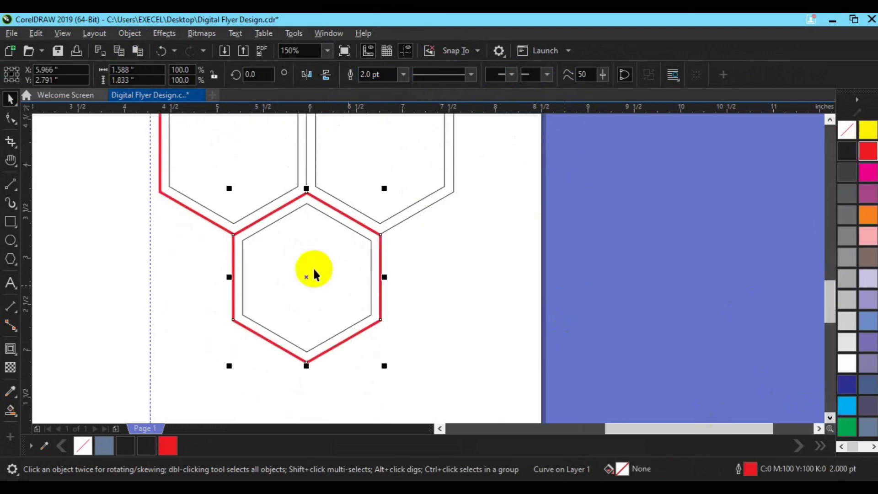
left_click(124, 34)
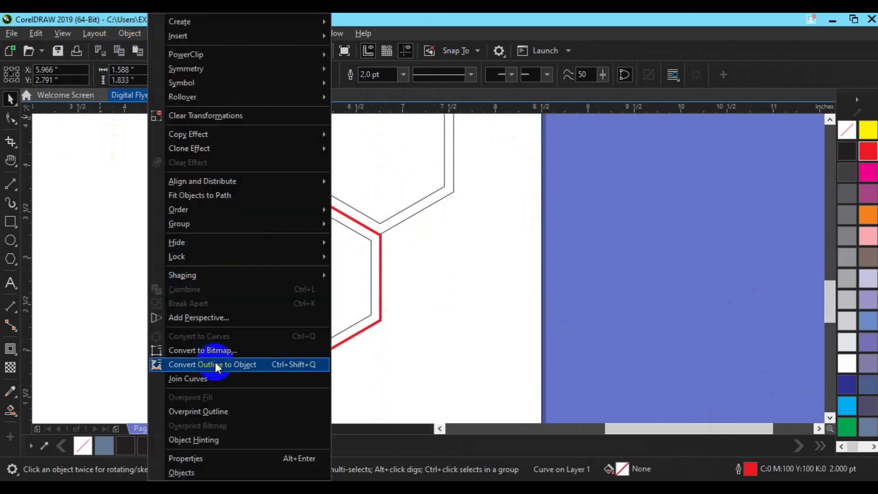
left_click(215, 364)
Draw a rectangle about 1.036 by 2.179 inches over the lower red hexagon's left half and trim that half away with it
key("F6")
left_click_drag(211, 163, 307, 364)
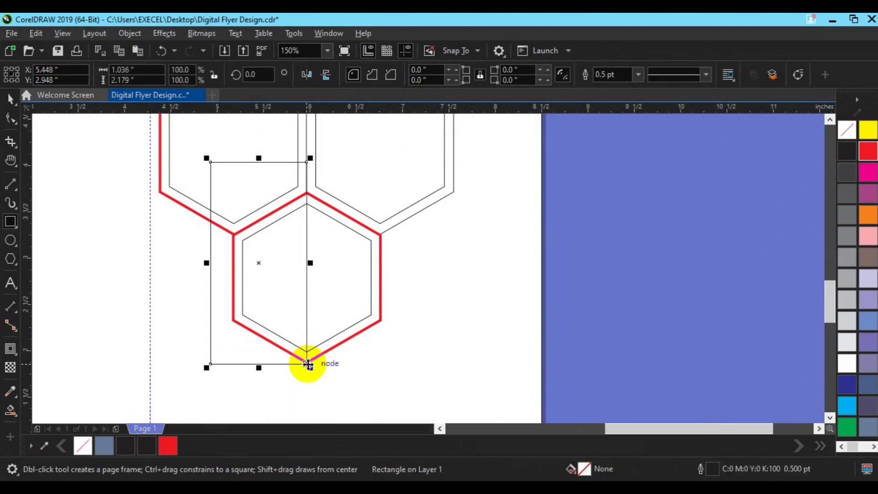
key("space")
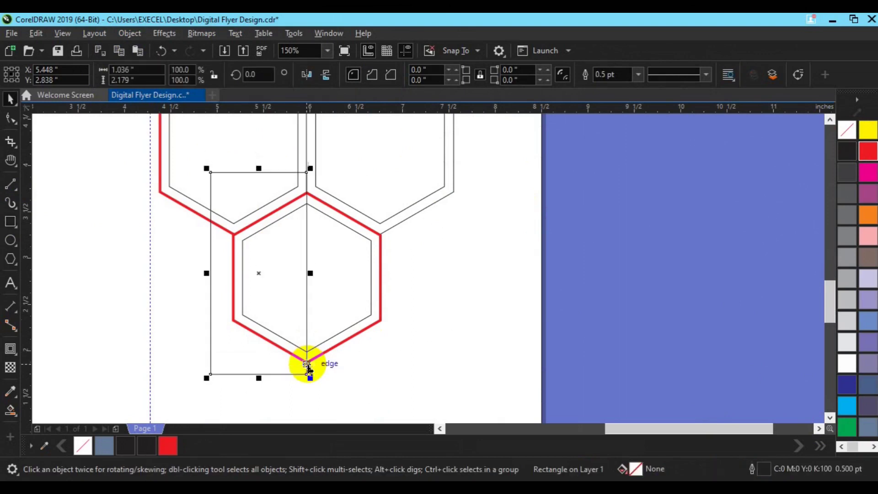
left_click(374, 320, "shift")
left_click(394, 80)
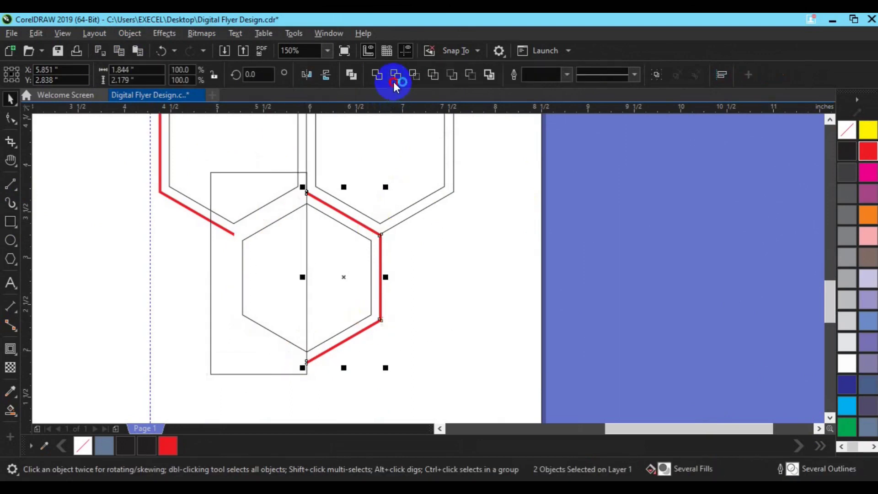
Delete the cutting rectangle over the lower hexagon's left half
left_click(211, 340)
key("Delete")
Ungroup the upper-right contoured hexagon and break its contour apart
left_click(412, 213)
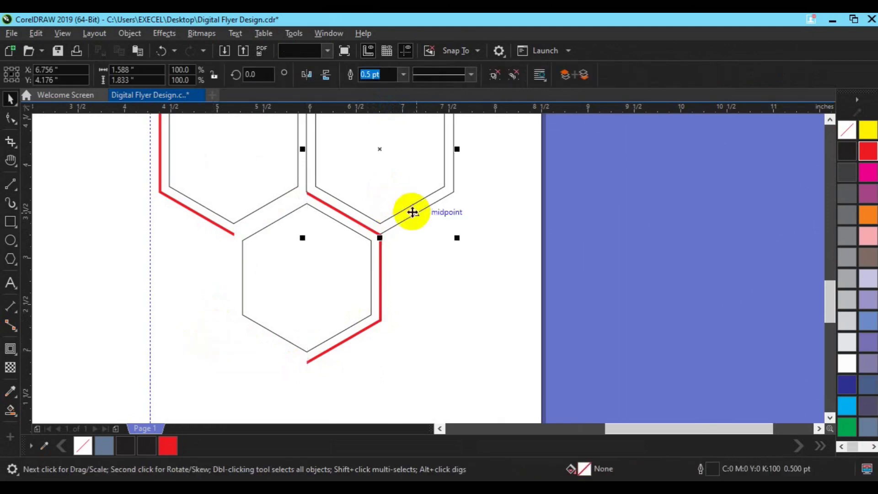
left_click(830, 120)
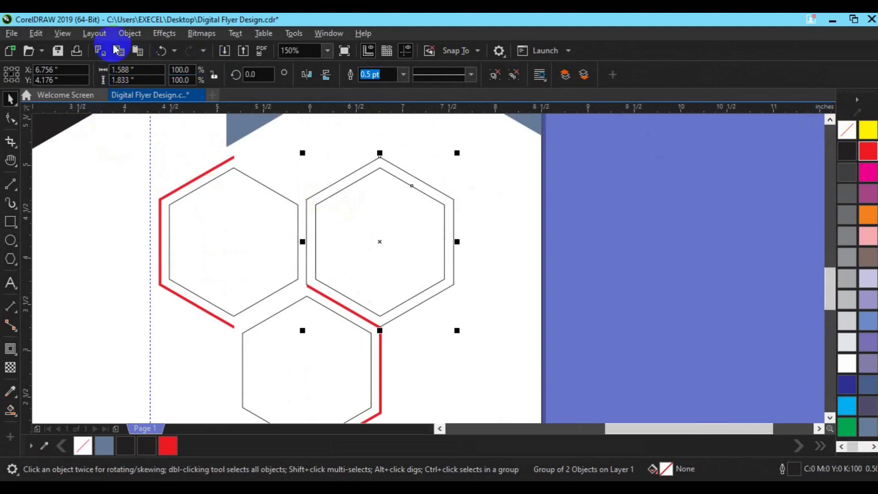
left_click(130, 34)
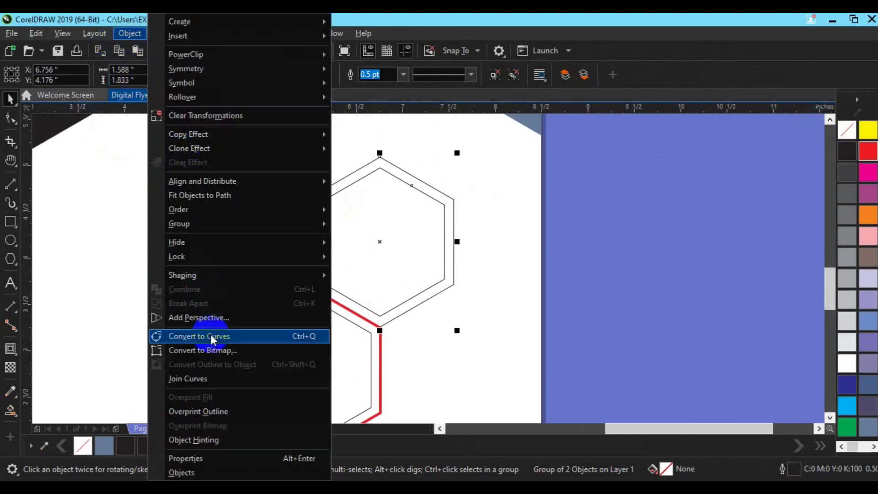
left_click(514, 76)
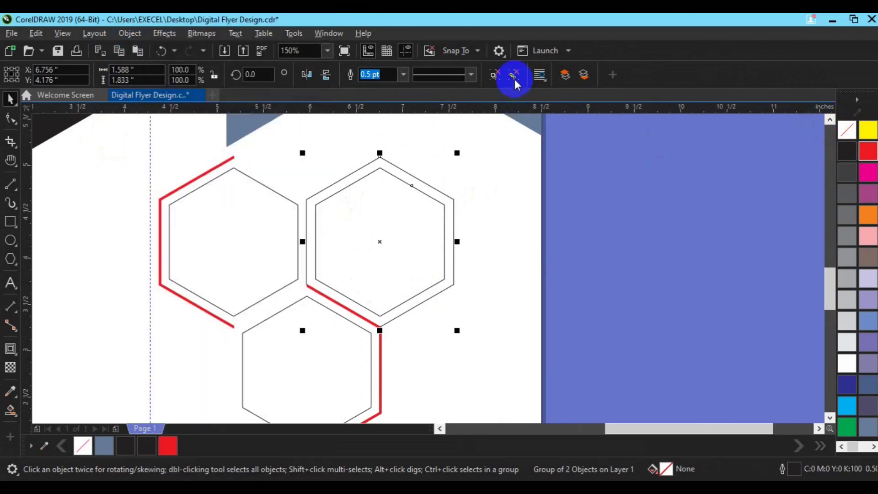
left_click(383, 261)
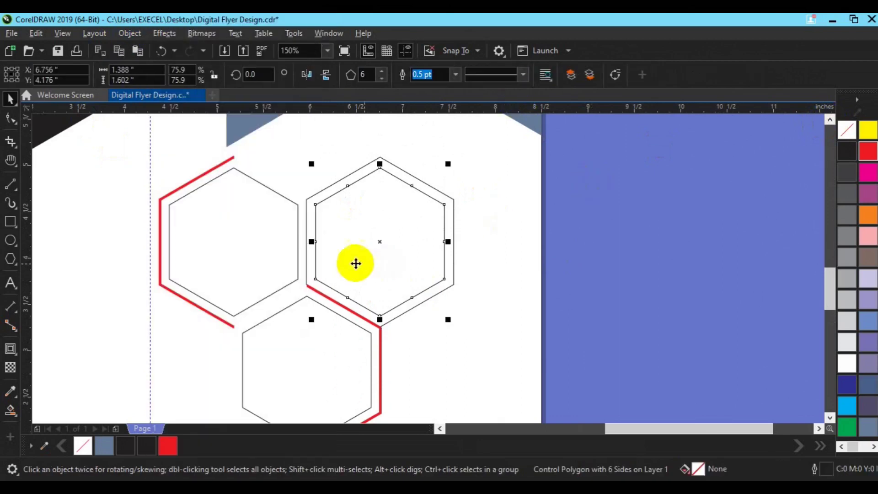
left_click(130, 33)
left_click(221, 350)
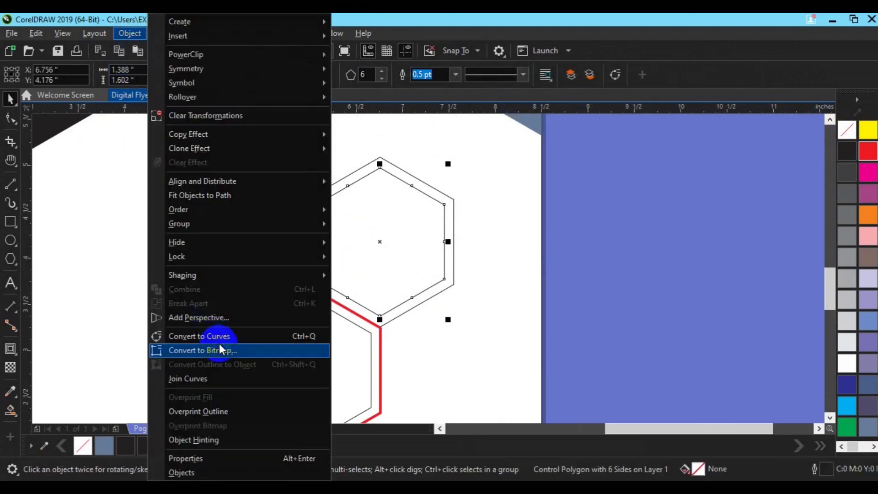
left_click(455, 286)
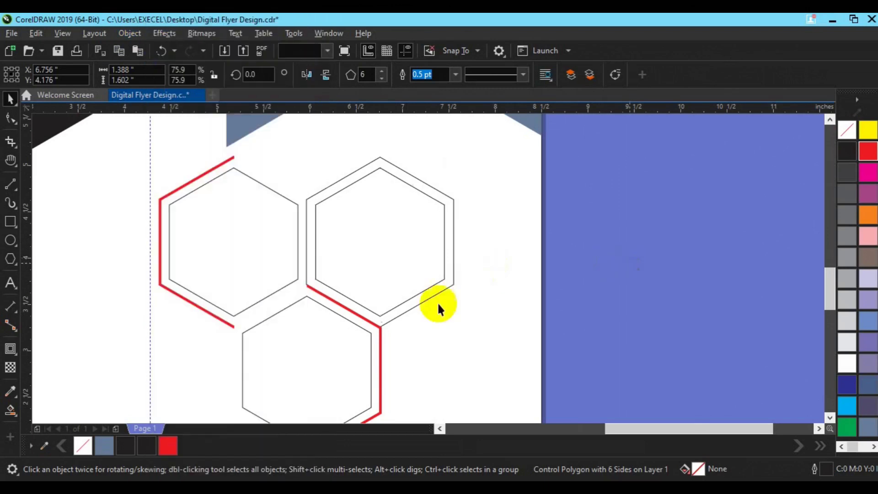
left_click(445, 286)
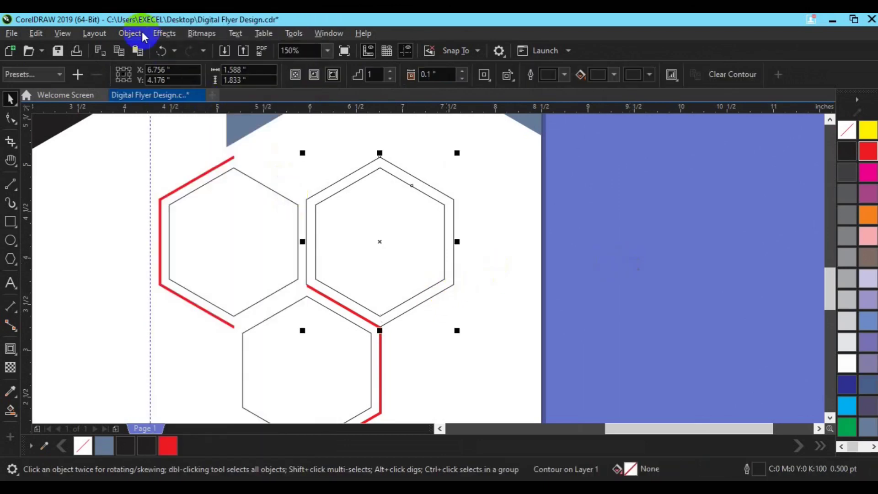
left_click(132, 33)
left_click(246, 303)
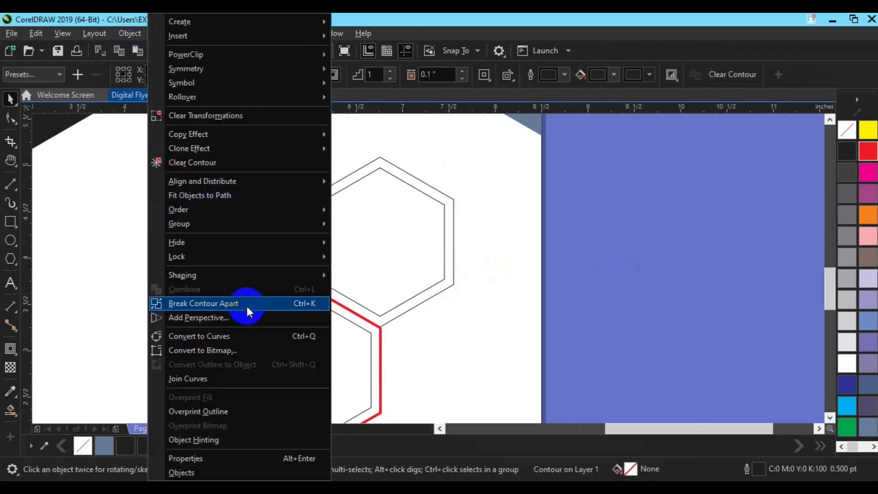
left_click(540, 274)
Give the upper-right hexagon's outer shape a 2.0 pt red outline and convert that outline to an object
left_click(451, 286)
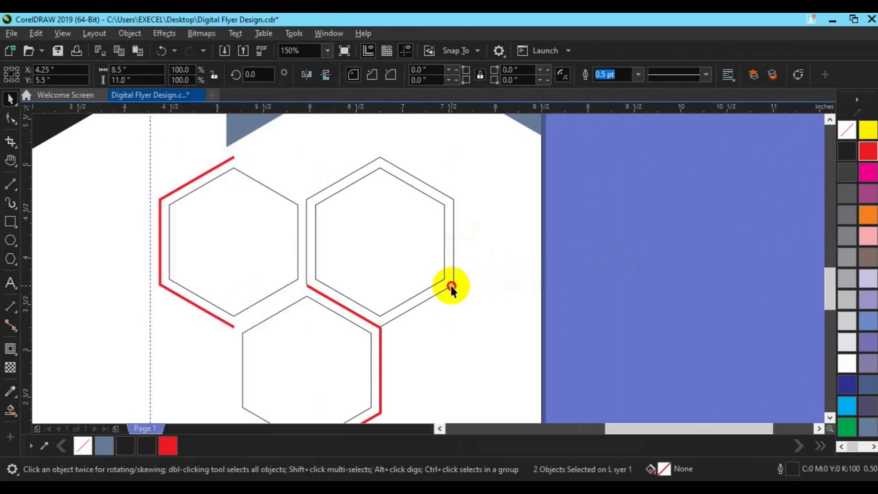
left_click(452, 286)
left_click(402, 75)
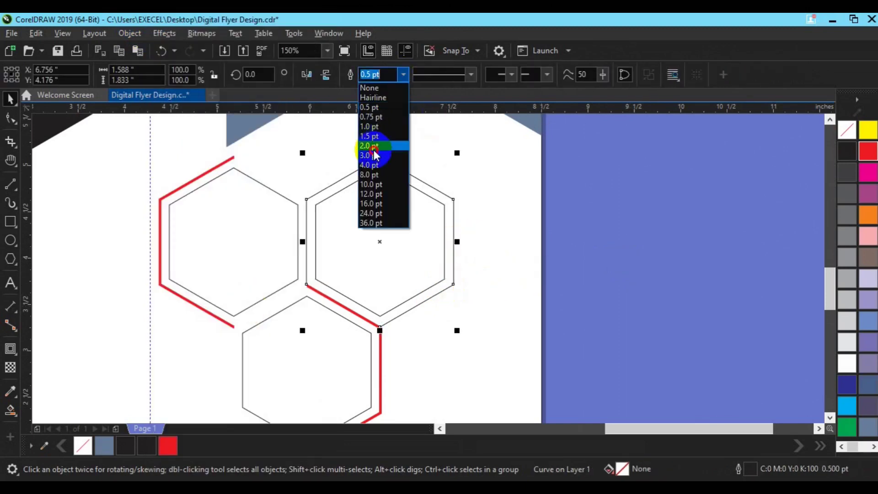
left_click(382, 145)
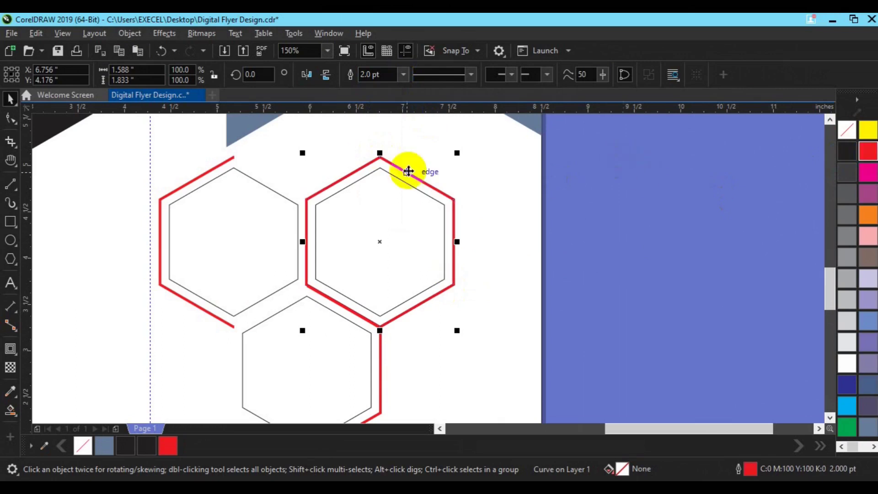
left_click(128, 34)
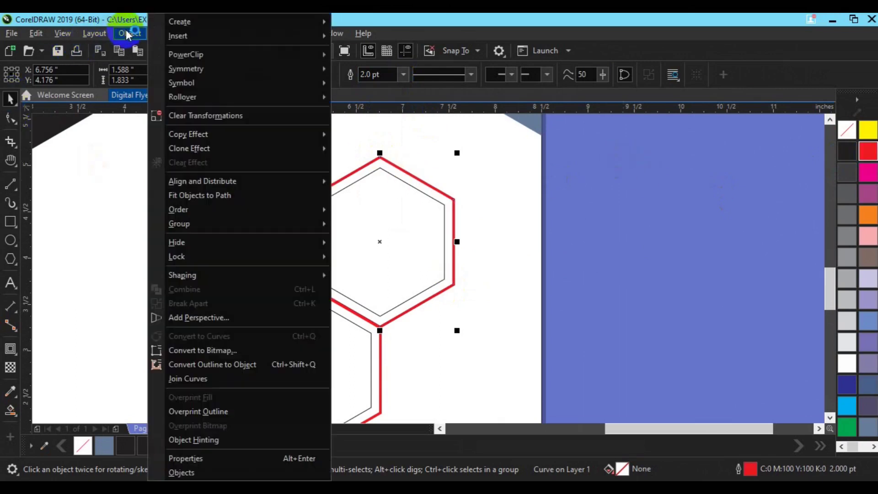
left_click(208, 364)
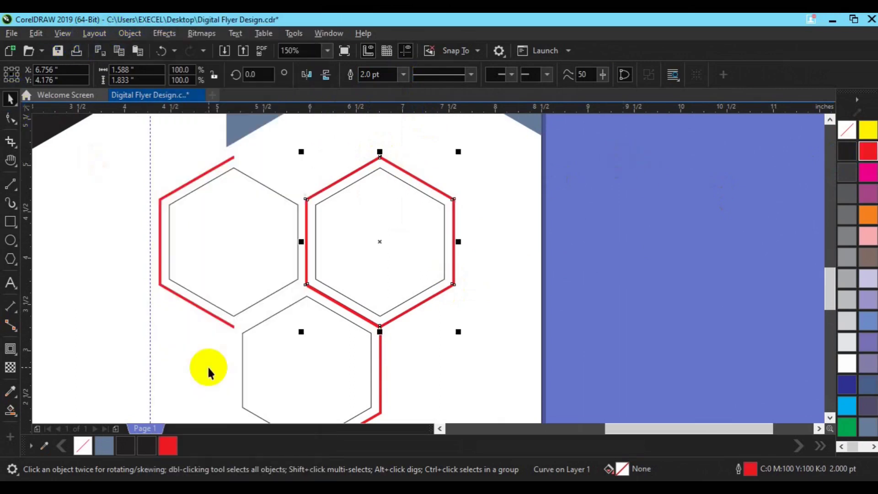
Draw a rectangle about 1.983 by 0.488 inches over the upper-right red hexagon's lower part and nudge it down to the side corners
left_click(10, 223)
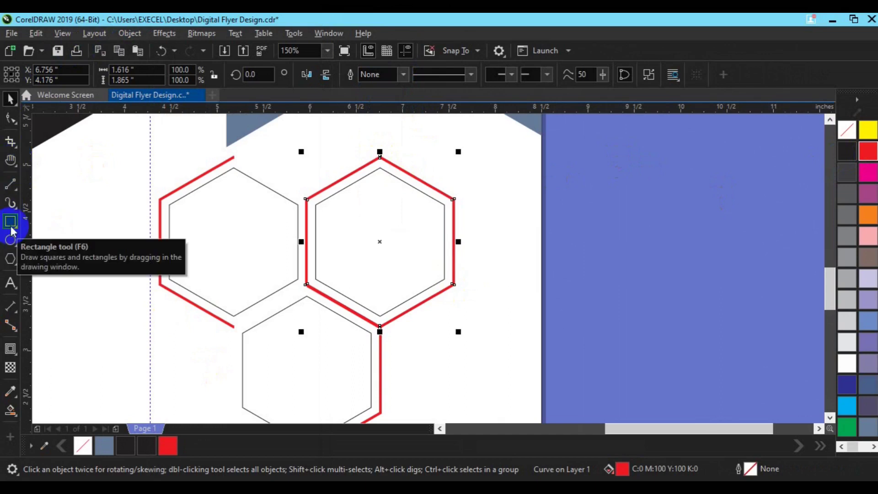
left_click_drag(297, 279, 480, 318)
key("Down")
key("Down")
key("Down")
key("Down")
key("Down")
key("Down")
key("Down")
key("Down")
key("Down")
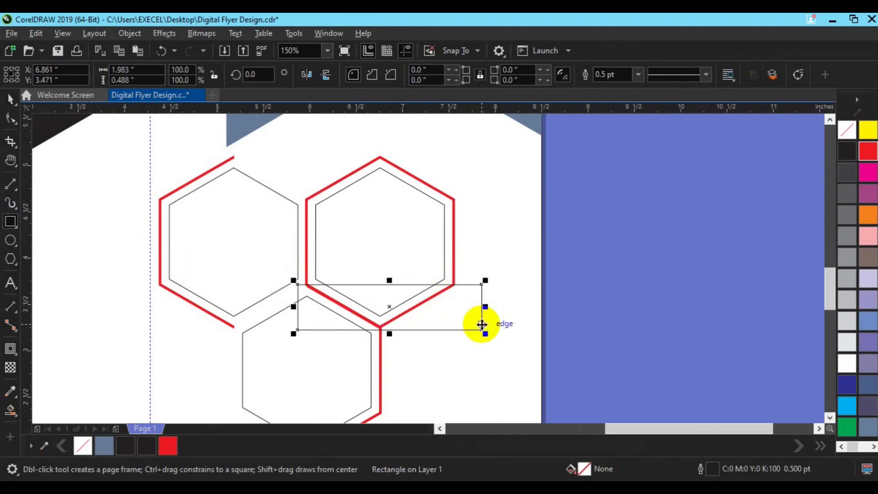
Trim the lower part off the upper-right red hexagon with the rectangle, and delete the rectangle
key("space")
left_click(454, 208, "shift")
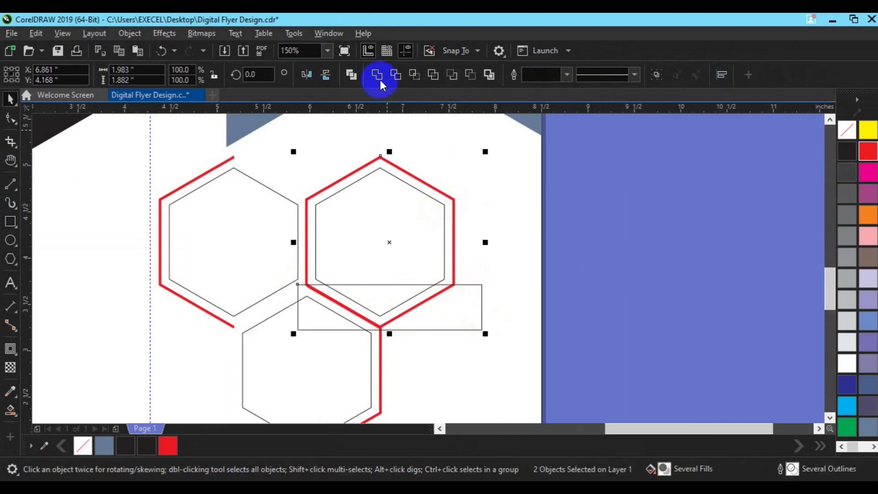
left_click(394, 79)
left_click(417, 318)
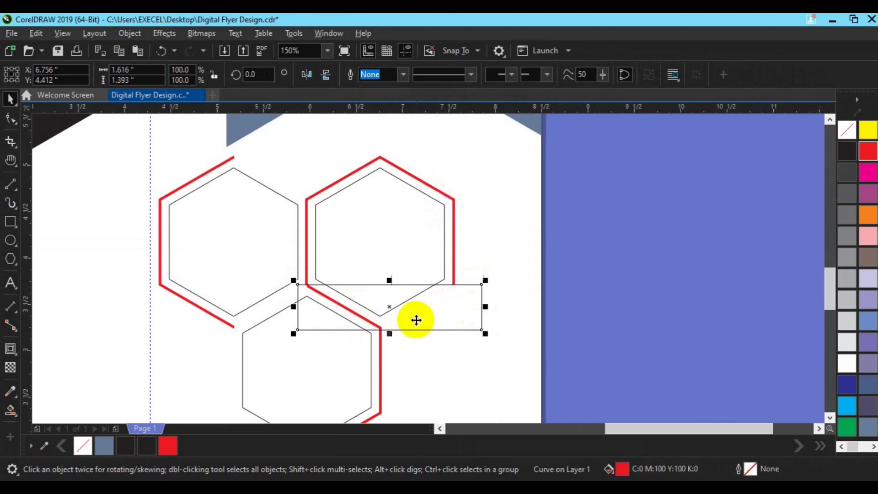
key("Delete")
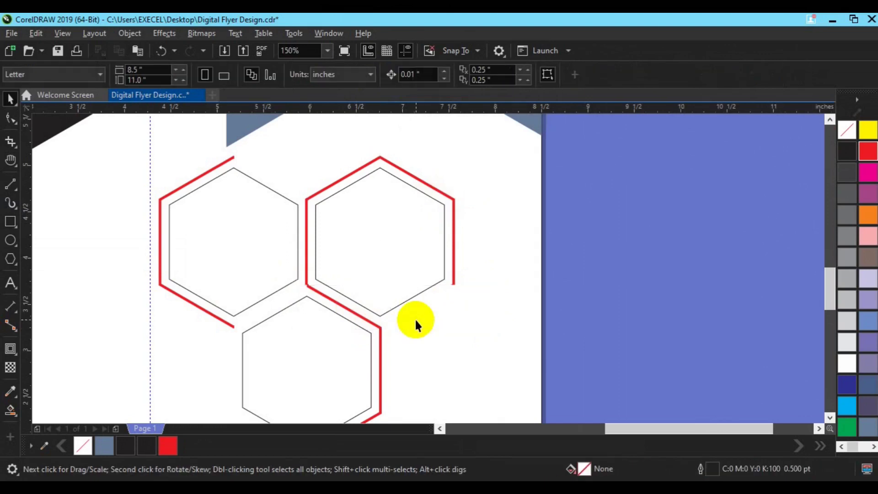
Delete the vertical guideline from the page and save the file
scroll(415, 318, "down", 4)
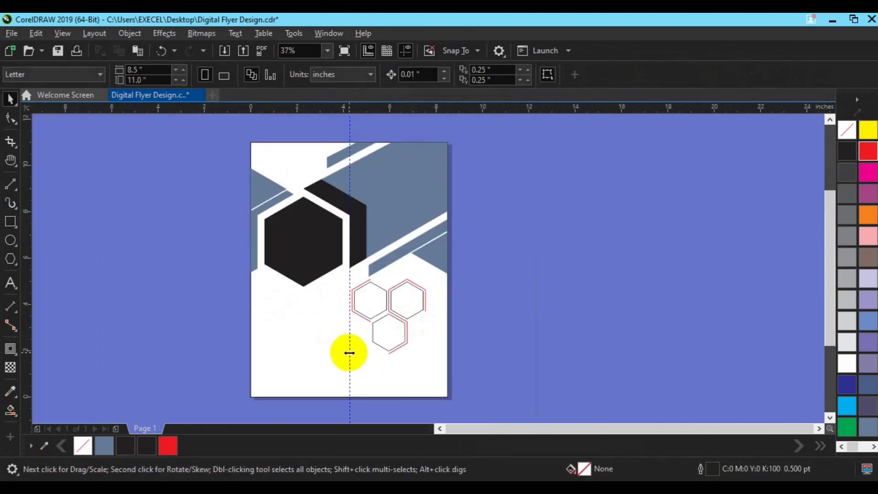
right_click(349, 352)
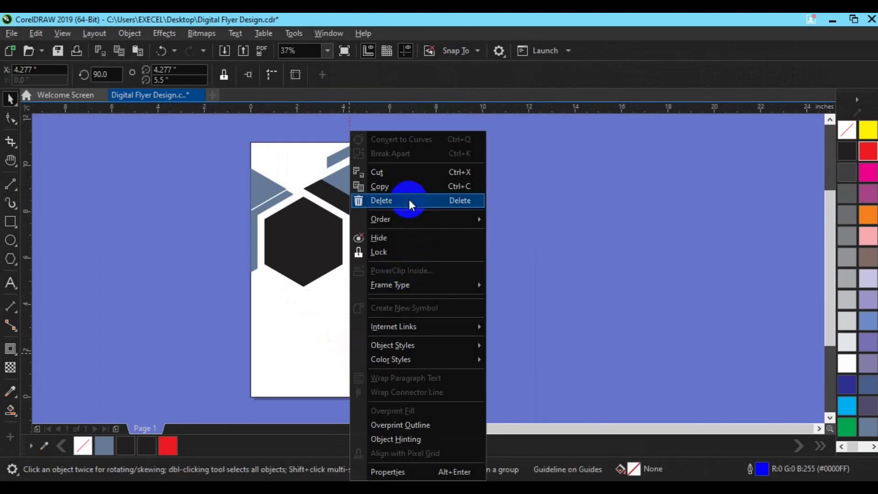
left_click(409, 200)
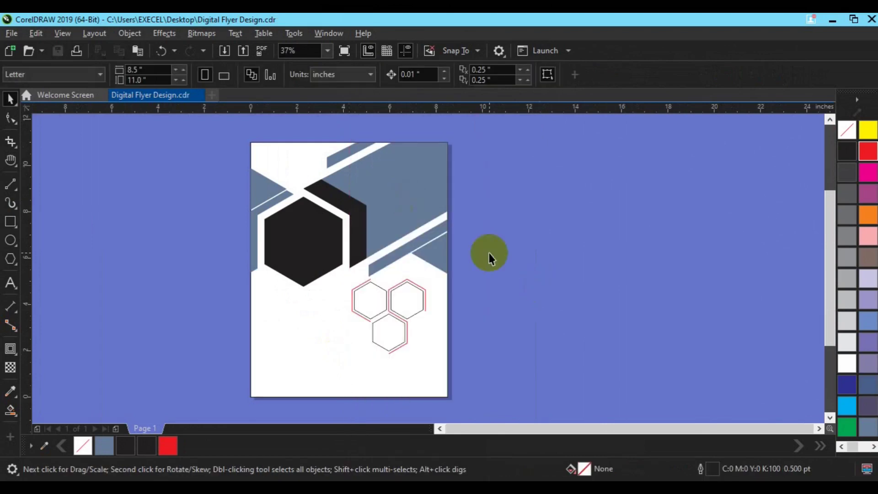
Draw a rectangle about 7.847 by 0.806 inches along the page bottom and centre it horizontally on the page
scroll(489, 258, "up", 2)
key("h")
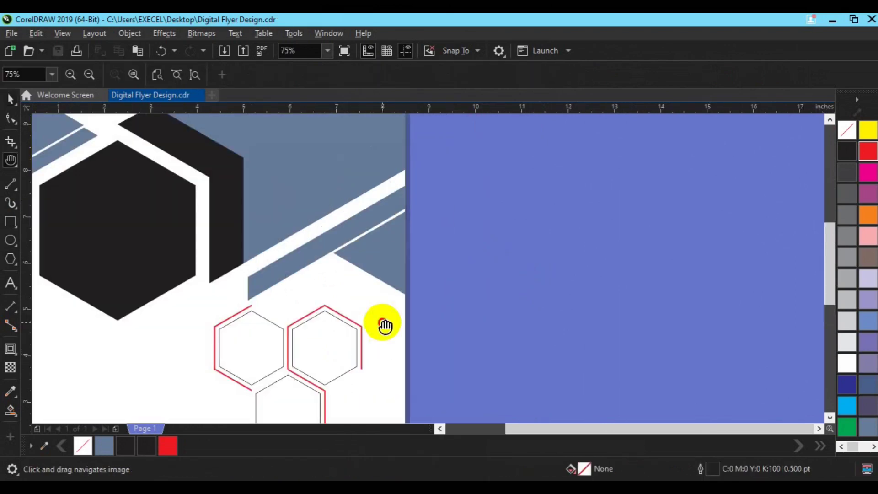
left_click_drag(386, 326, 591, 164)
key("space")
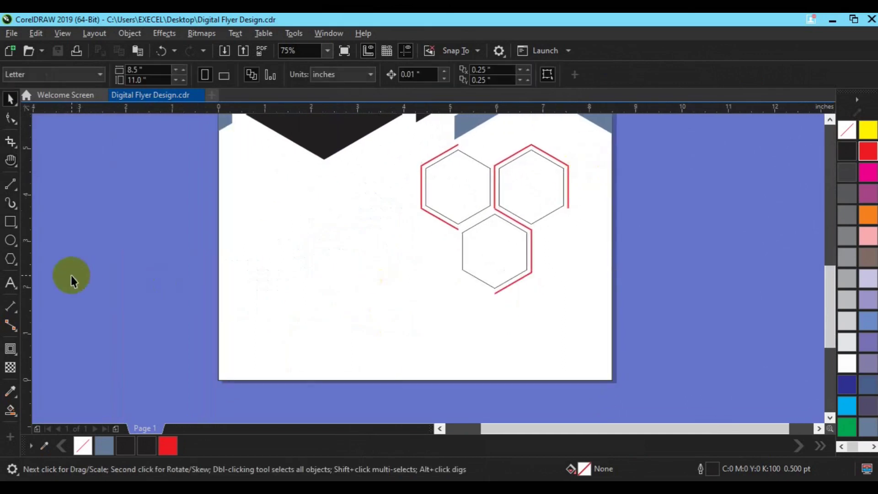
mouse_move(231, 334)
left_mouse_down()
mouse_move(462, 364)
mouse_move(595, 370)
left_mouse_up()
key("space")
left_click(608, 370, "shift")
key("c")
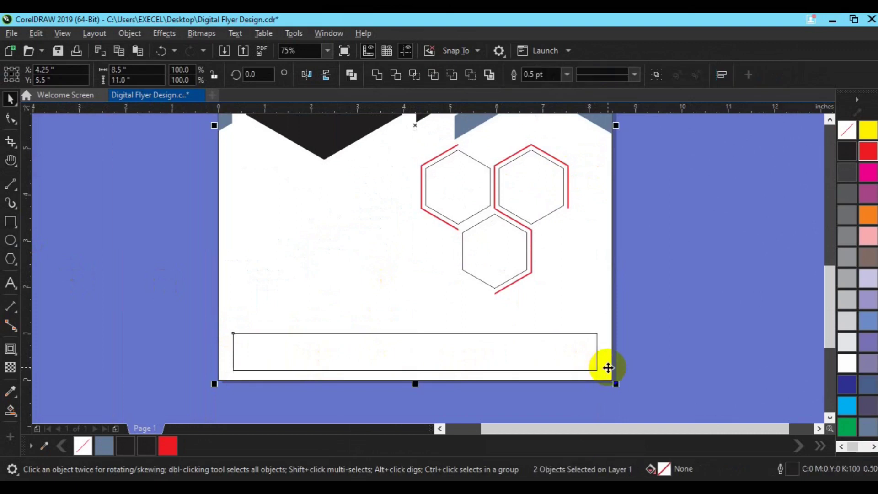
left_click(697, 339)
Draw a vertical line about 1.961 inches long through the middle of the bottom rectangle
left_click(16, 243)
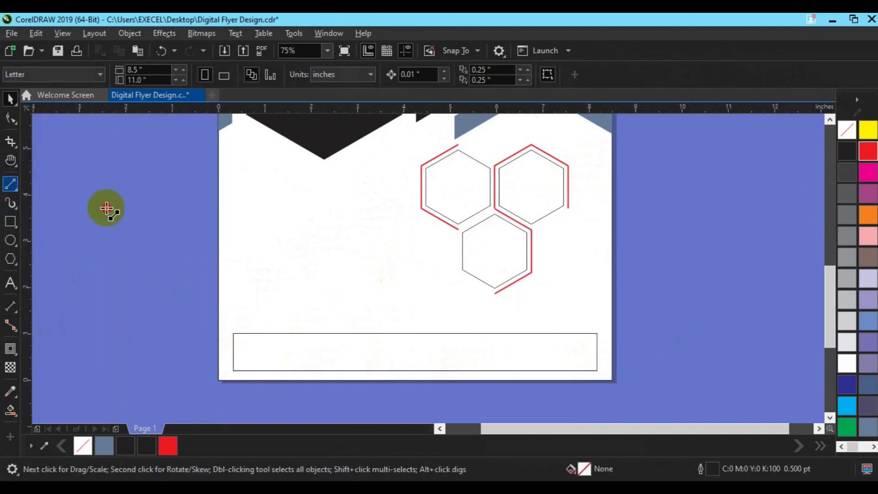
left_click_drag(414, 285, 415, 385)
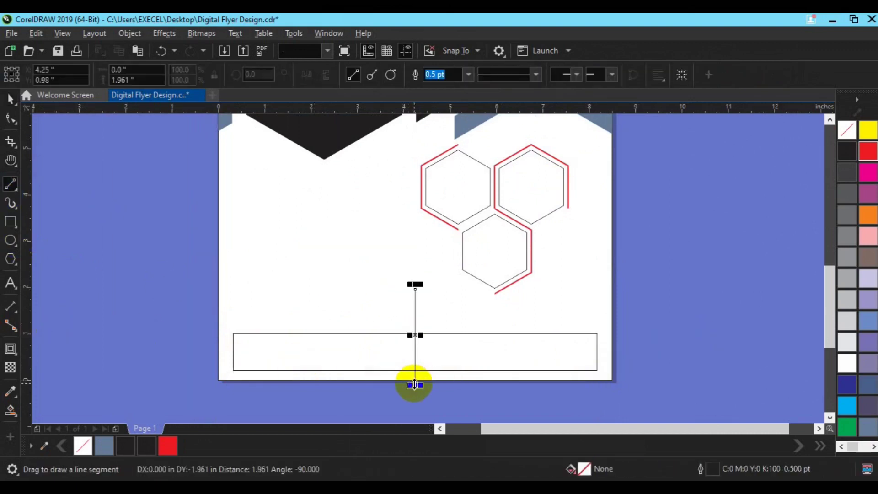
key("space")
left_click(483, 343, "shift")
left_click(104, 317)
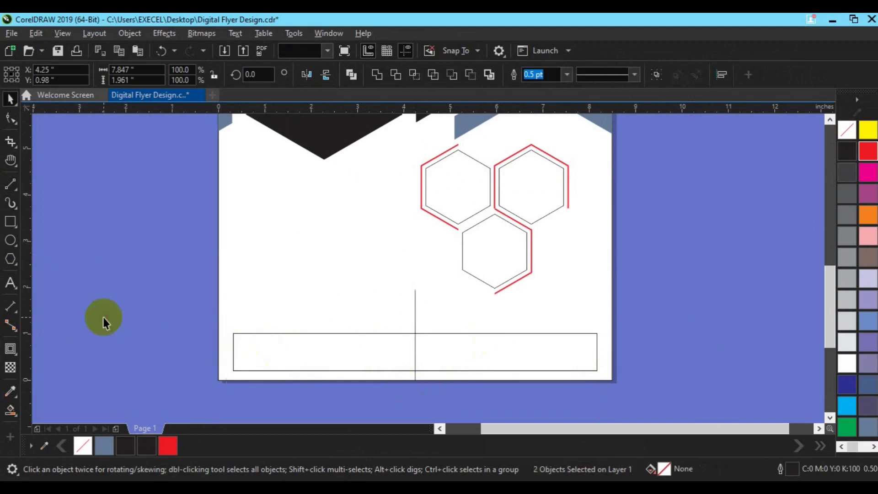
left_click(104, 322)
Smart-fill both halves of the bottom rectangle with the blue-grey colour
left_click_drag(10, 419, 52, 430)
left_click(277, 344)
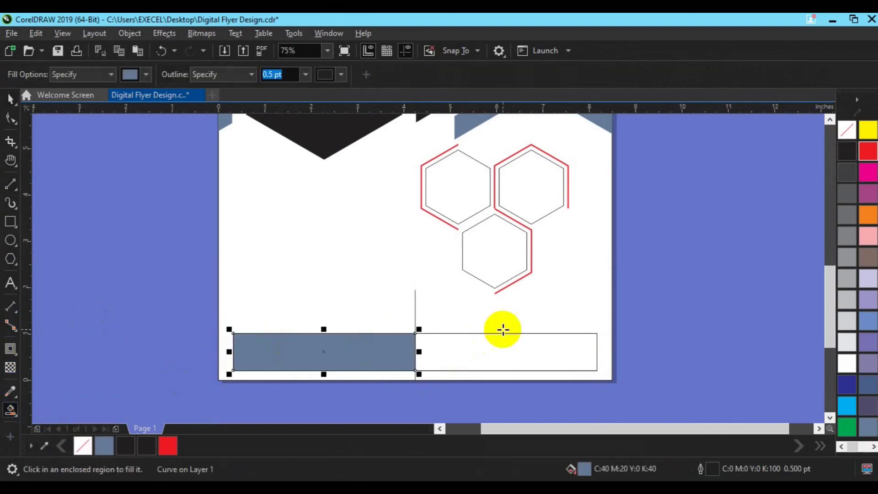
left_click(500, 344)
key("space")
Delete the vertical dividing line and remove the outlines from the blue-grey bottom bars
left_click(415, 309)
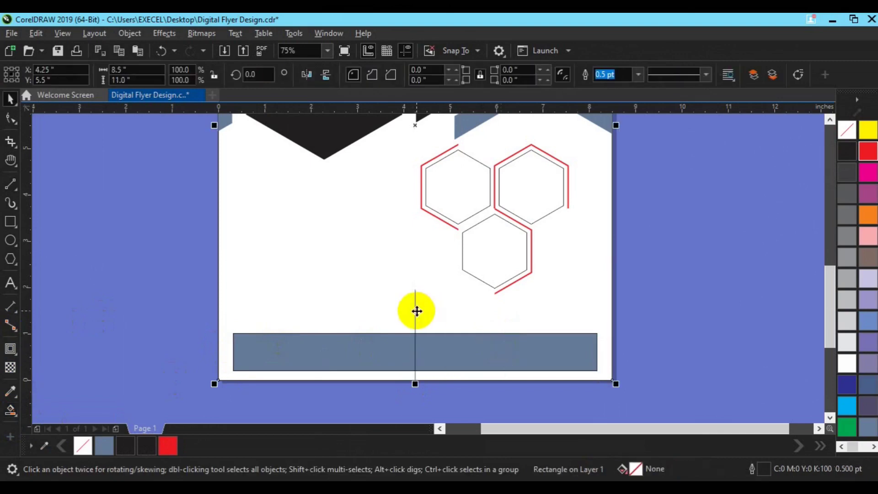
left_click(663, 267)
left_click(415, 311)
key("Delete")
left_click_drag(670, 294, 196, 349)
right_click(847, 129)
left_click(766, 252)
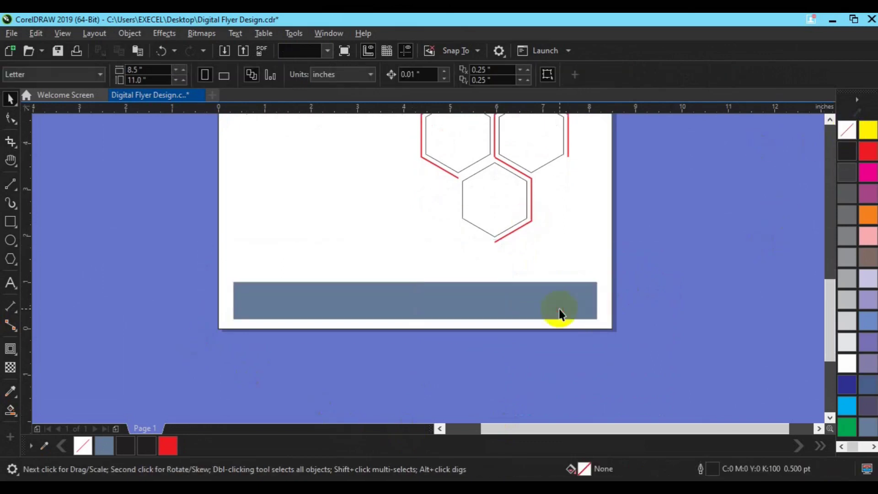
Fill the right half of the bottom bar with red
left_click(559, 307)
left_click(168, 446)
left_click(495, 358)
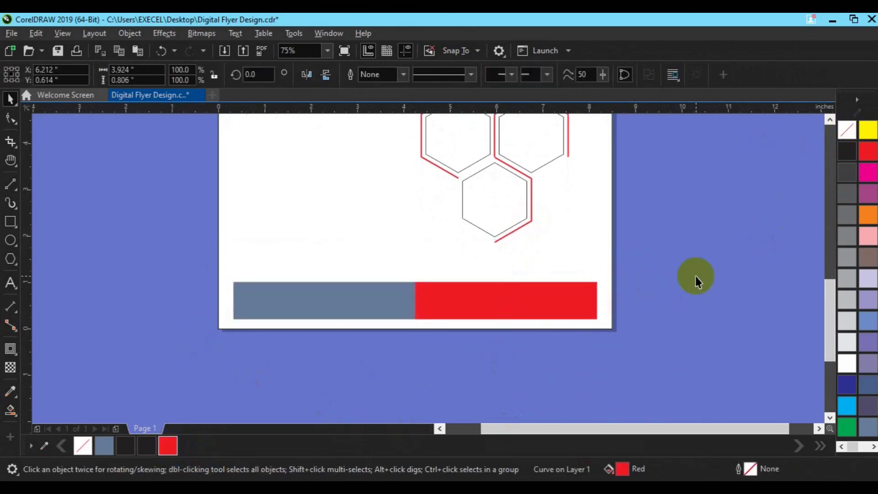
Fill the black band beside the large hexagon and the slim bands at the page's top, left and right edges with red
scroll(695, 280, "down", 1)
key("h")
left_click_drag(621, 196, 478, 276)
key("space")
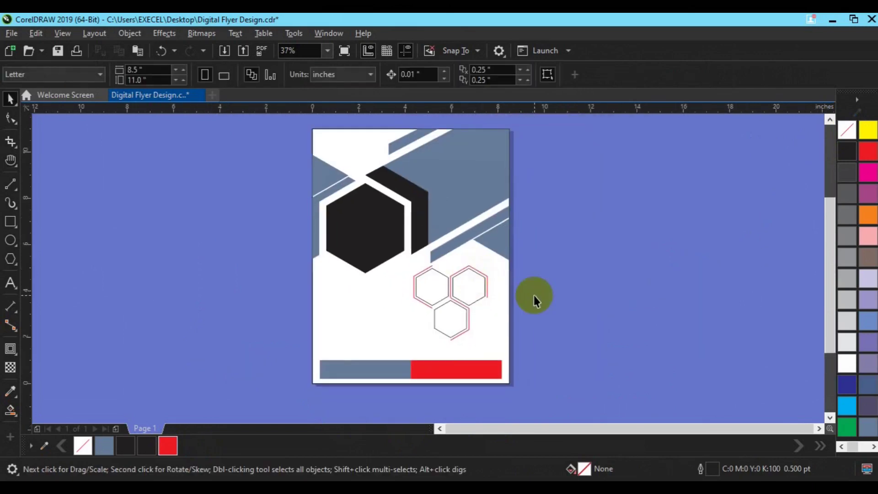
left_click(417, 214)
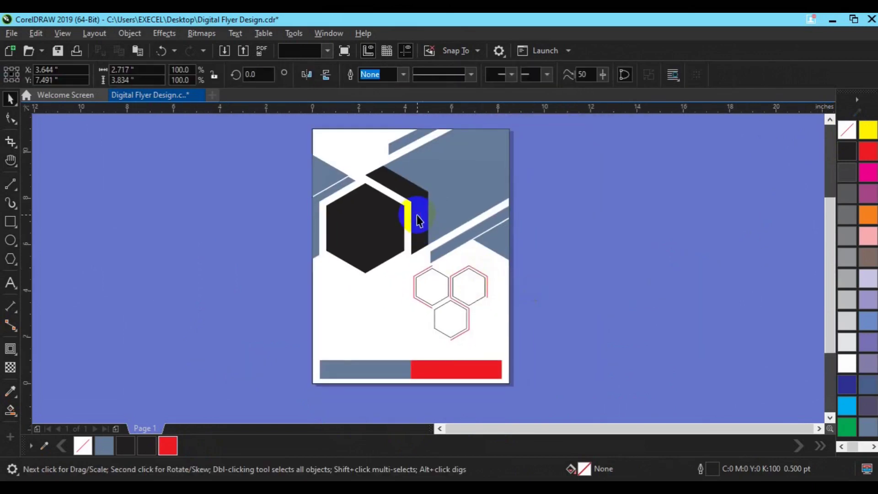
left_click(414, 143, "shift")
left_click(487, 221, "shift")
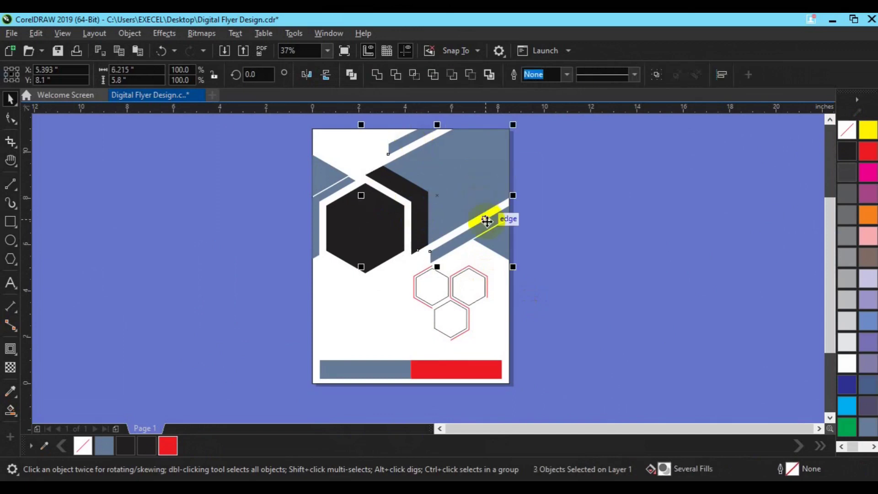
left_click(168, 445)
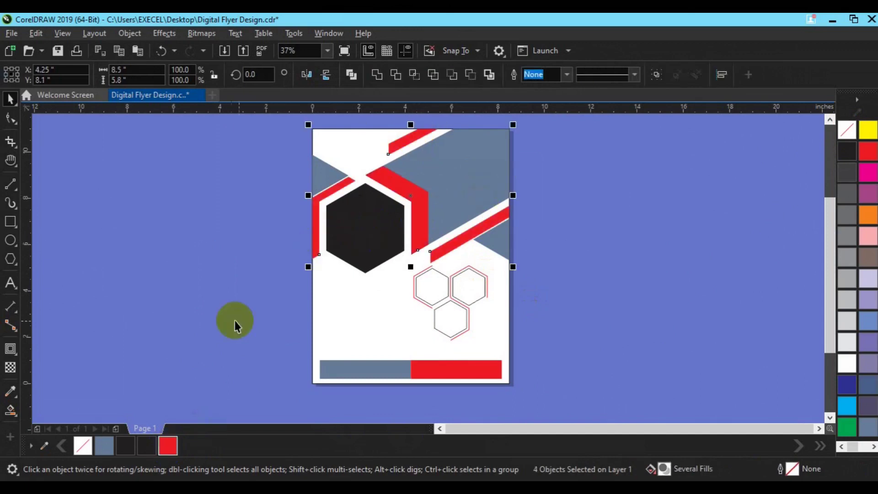
left_click(568, 302)
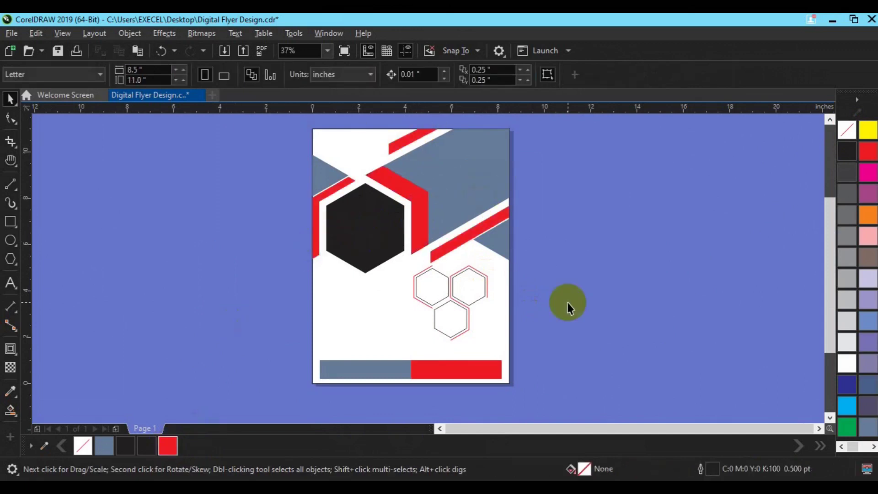
Fill the blue-grey triangle at the page's right edge with a dark navy of C84 M74 Y60 K80
left_click(501, 251)
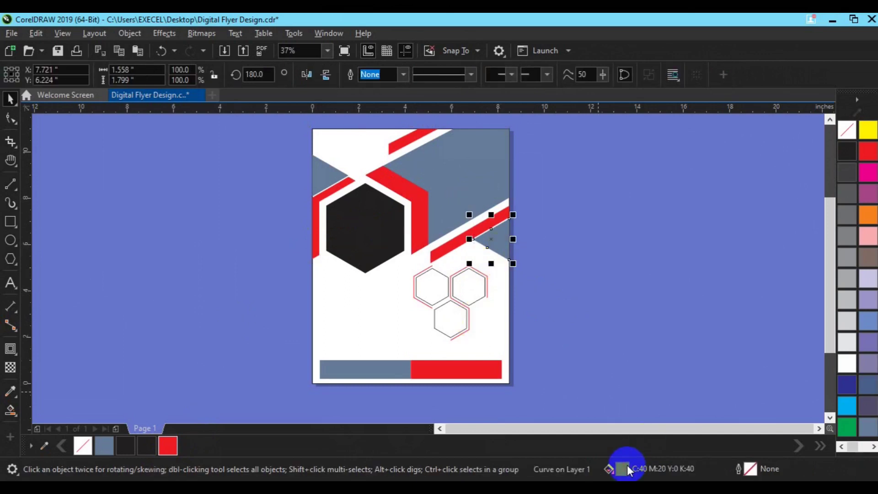
double_click(622, 468)
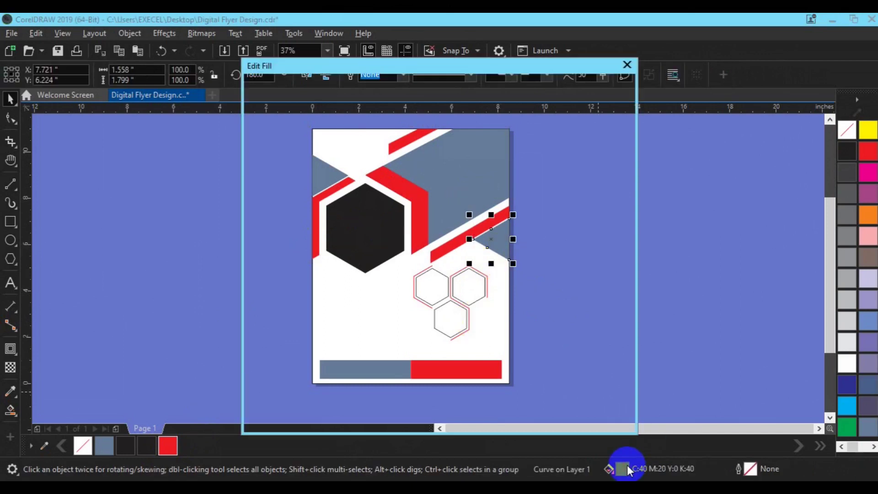
left_click_drag(383, 283, 398, 296)
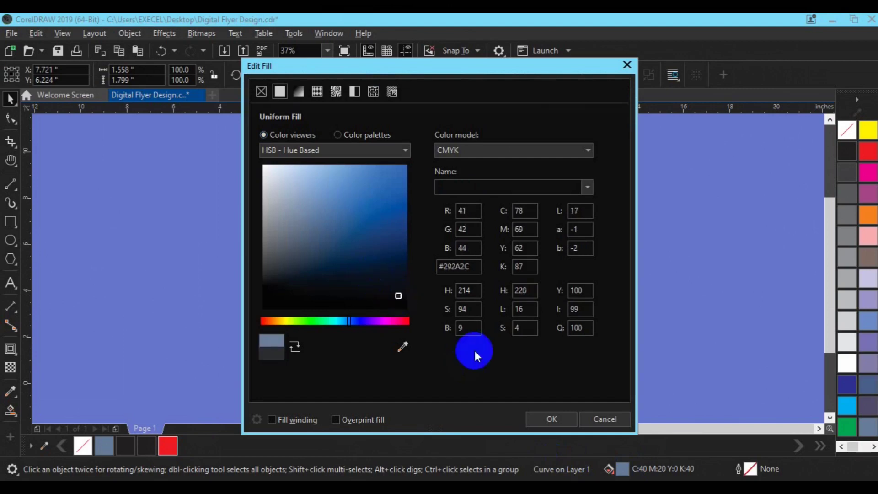
left_click(534, 412)
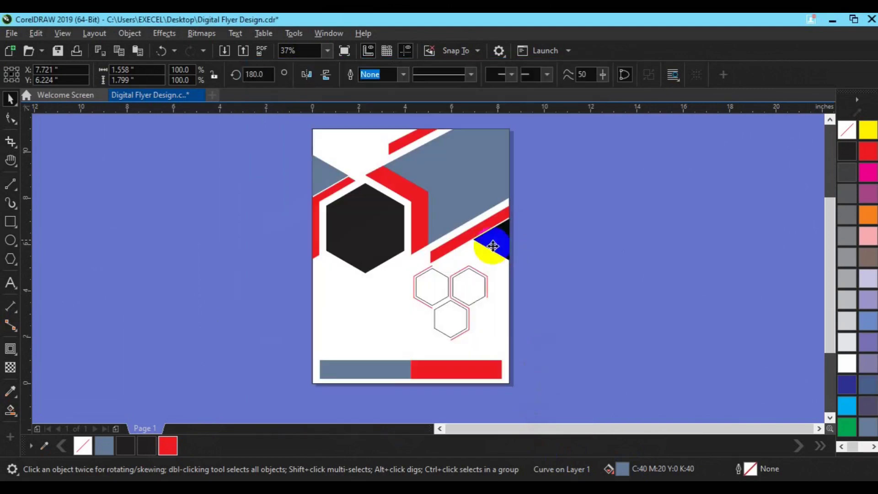
left_click(625, 468)
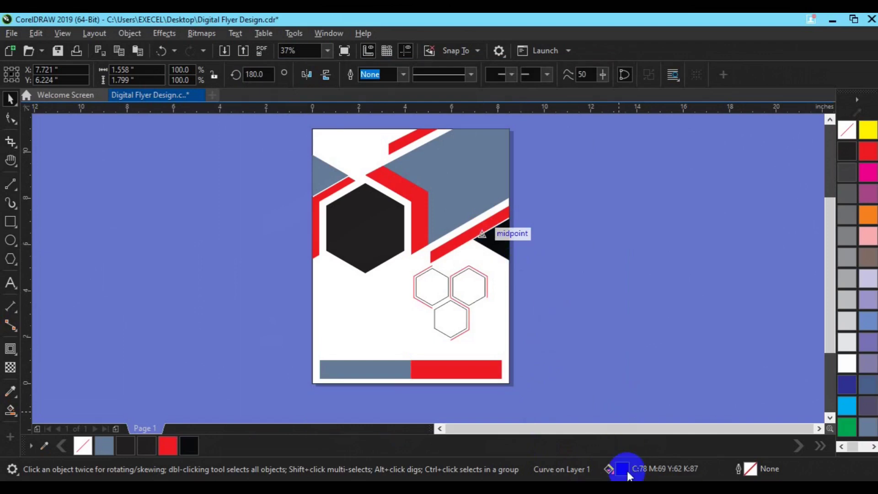
double_click(628, 474)
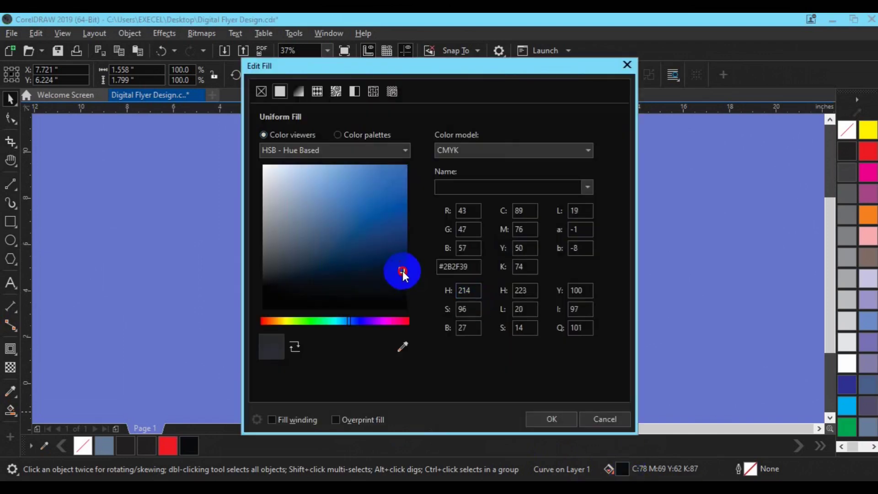
left_click_drag(396, 278, 399, 281)
left_click(551, 419)
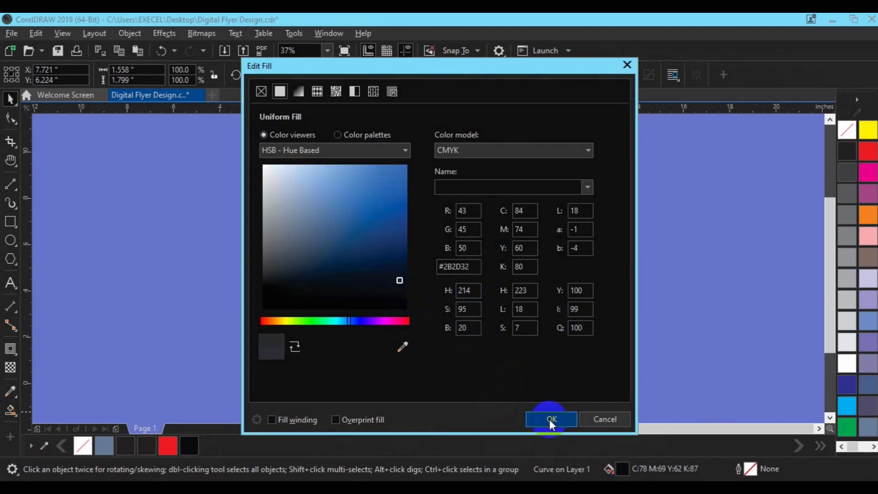
Apply the same dark navy fill to the large hexagon and the left half of the footer bar
left_click(379, 247)
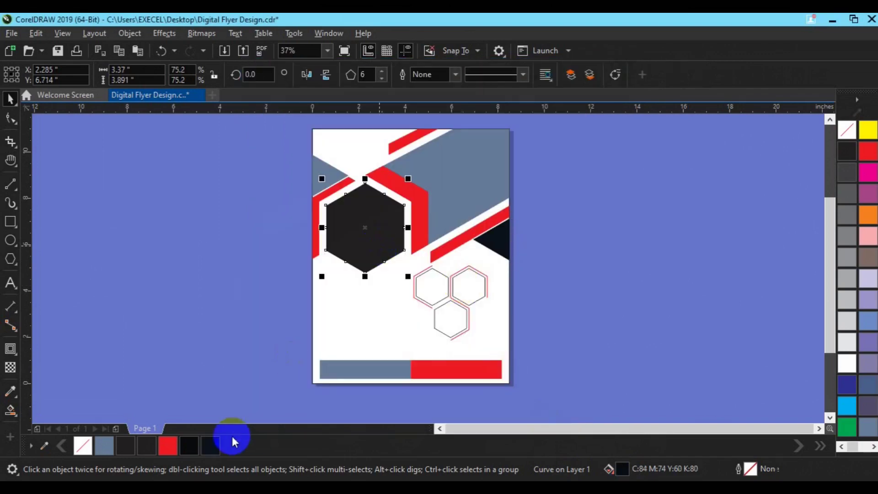
left_click(211, 446)
left_click(377, 368)
left_click(211, 446)
Fill the three small red-outlined hexagons with the dark navy colour
left_click(448, 320)
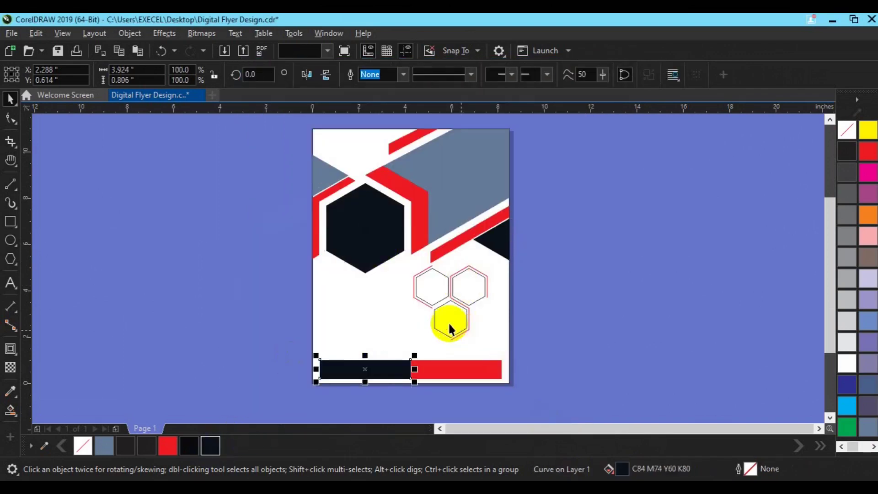
left_click(432, 289)
left_click(465, 286, "shift")
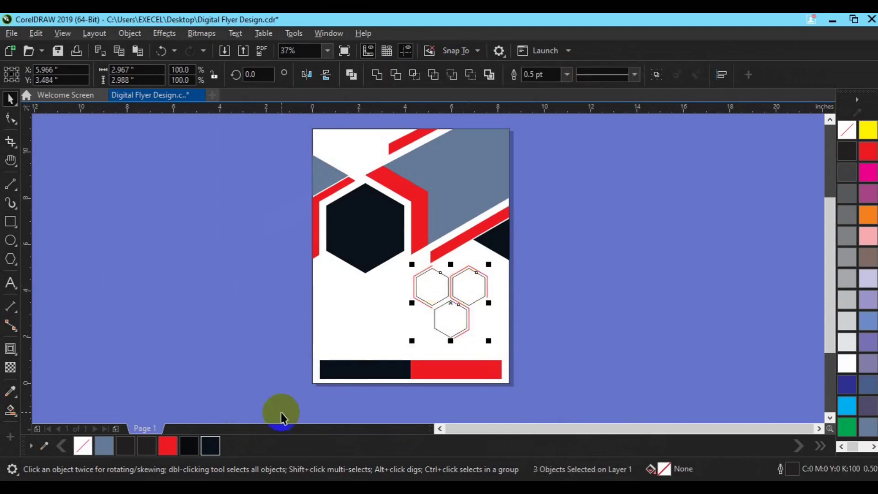
left_click(210, 445)
left_click(584, 319)
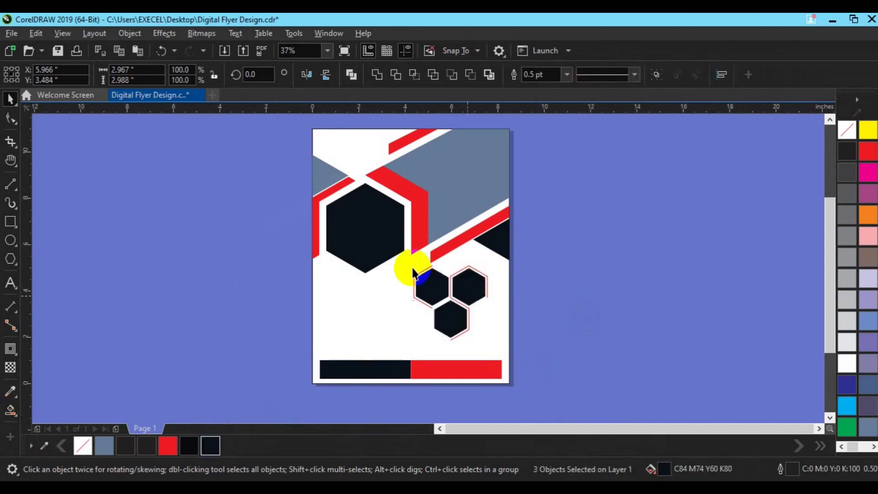
Apply the dark navy fill to the blue-grey triangle at the page's left edge, together with the left footer half
left_click(315, 180)
left_click(338, 365, "shift")
left_click(211, 446)
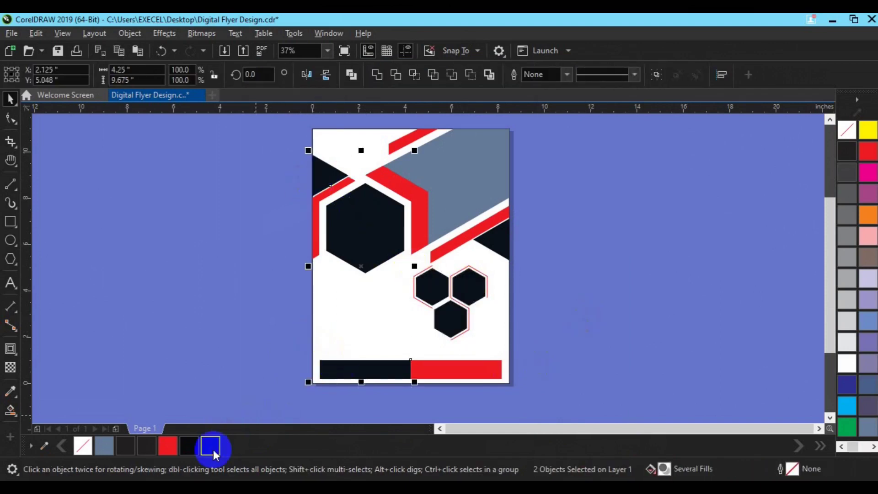
left_click(578, 243)
Enlarge the three small hexagons with their red outlines to about 3.525 by 3.586 inches overall
left_click_drag(549, 258, 393, 352)
left_click_drag(490, 345, 495, 354)
Nudge the small hexagon cluster down to a vertical centre of about 3.284 inches and group its six objects
key("Down")
key("Down")
key("Down")
key("Down")
key("Down")
key("Down")
key("Down")
key("Down")
key("Down")
key("Down")
key("Down")
key("Down")
key("Down")
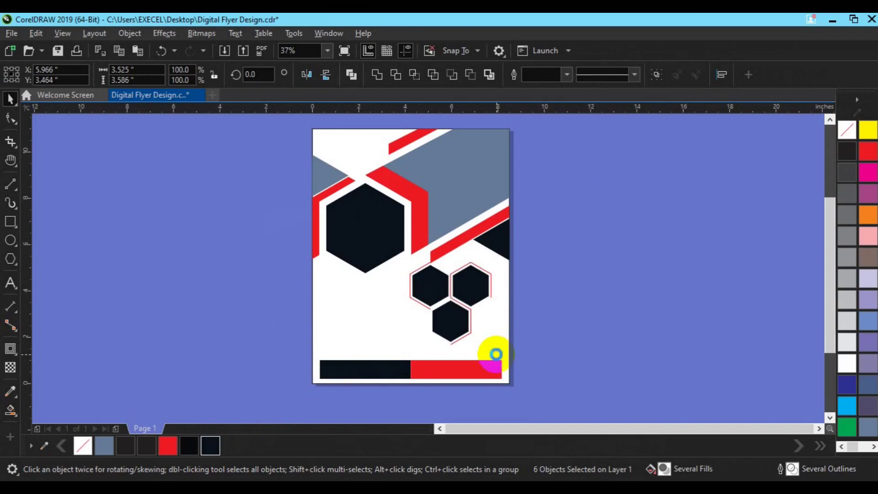
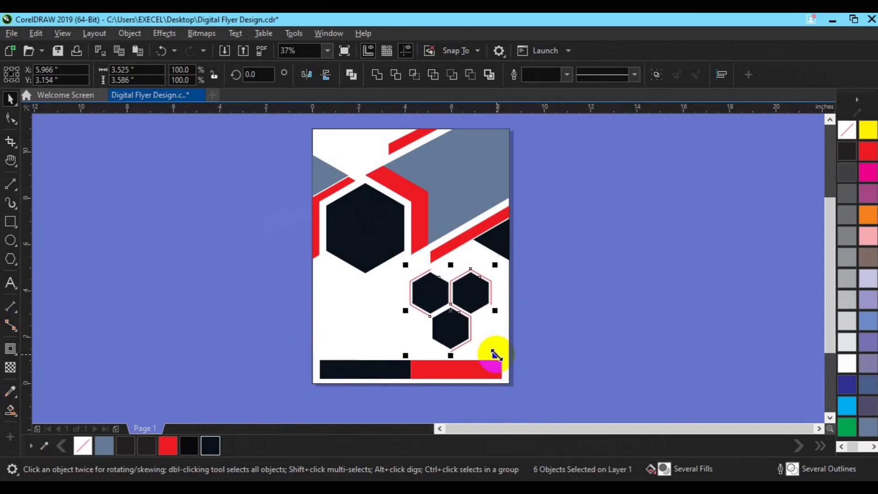
key("ctrl+g")
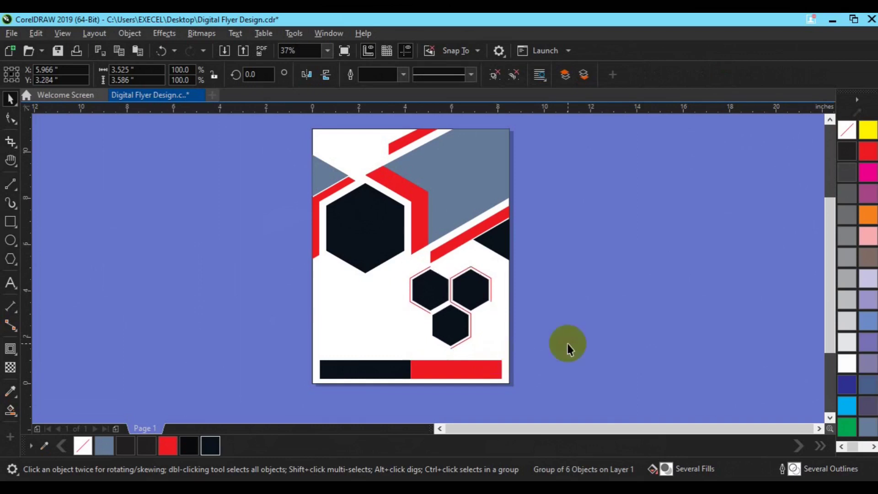
left_click(566, 347)
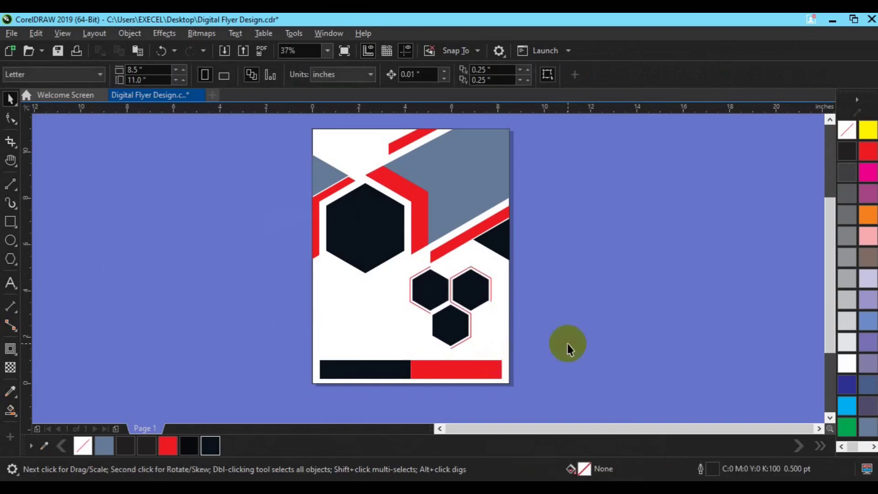
Import the city skyline picture ff9.jpg at about 10.861 by 4.951 inches and place it over the page's upper-right area
left_click(227, 54)
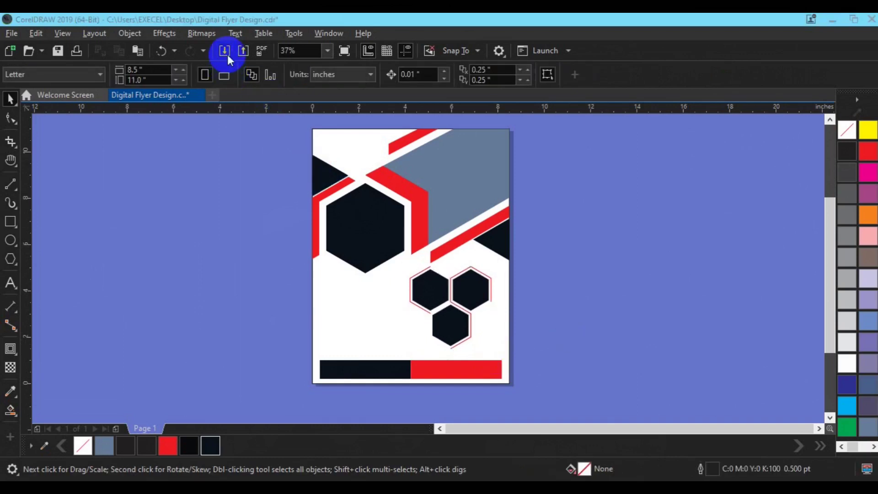
scroll(431, 298, "down", 10)
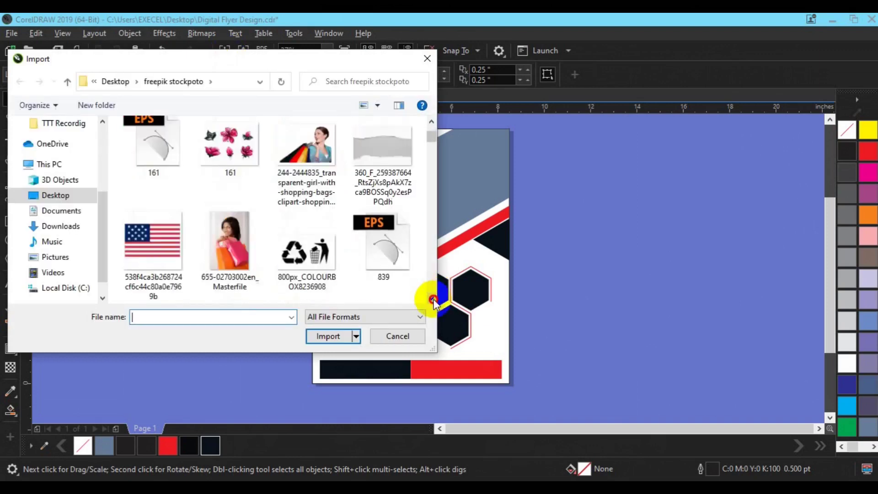
scroll(431, 298, "down", 10)
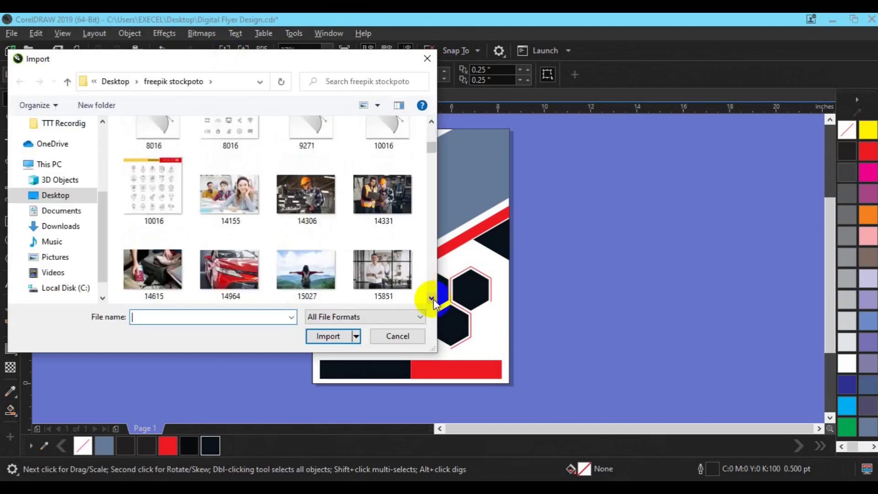
scroll(431, 298, "down", 10)
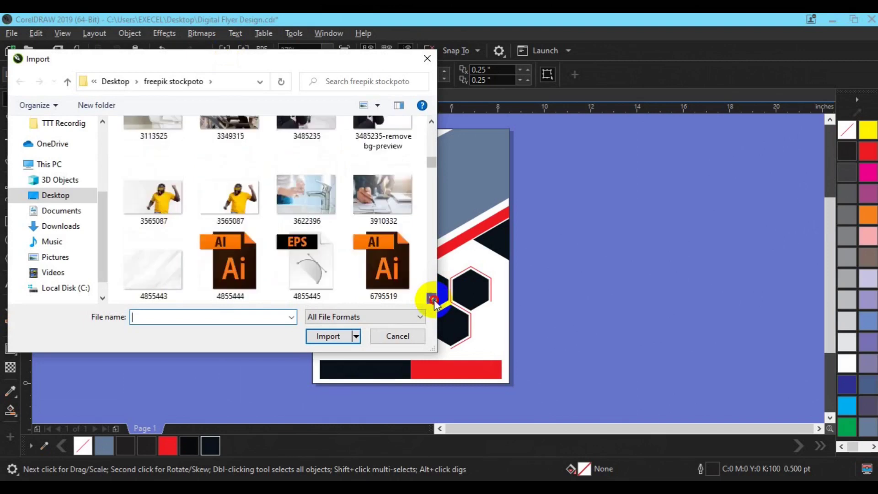
scroll(431, 298, "down", 10)
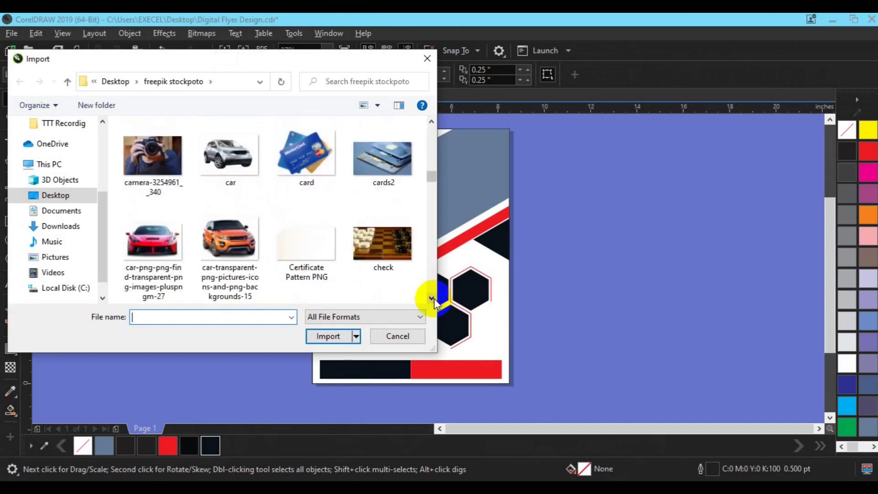
scroll(431, 298, "down", 10)
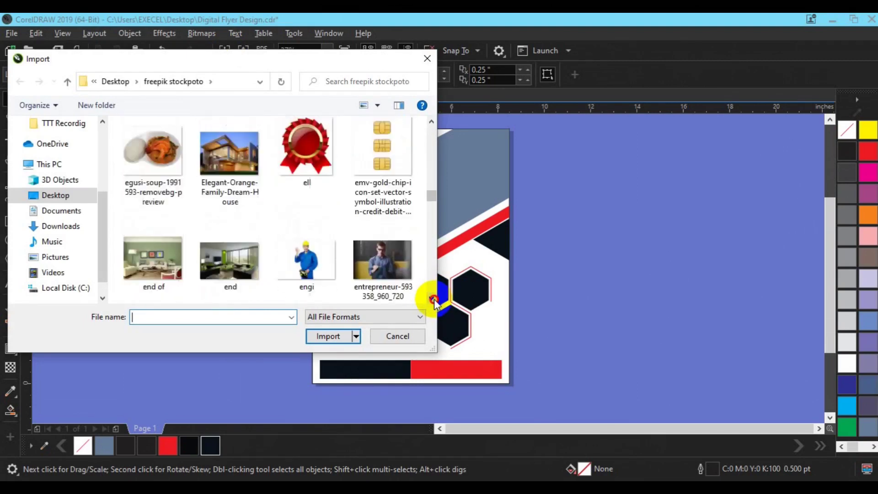
scroll(431, 298, "down", 3)
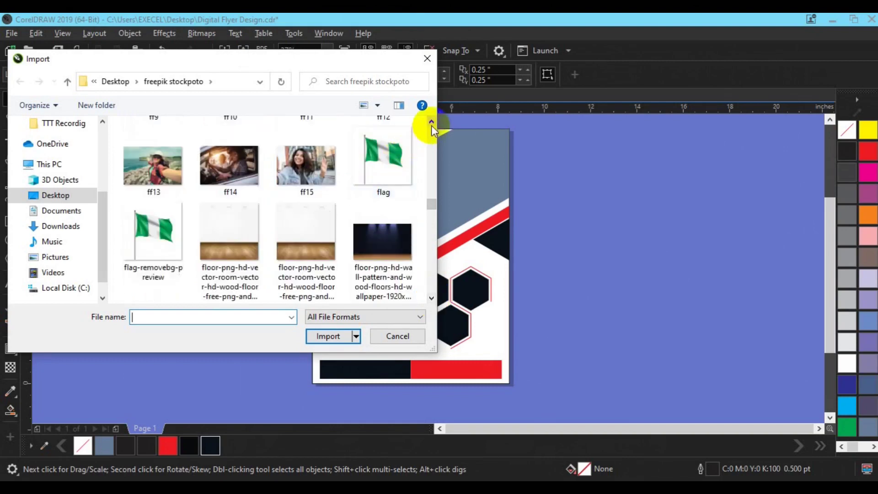
scroll(431, 122, "up", 3)
left_click(165, 178)
left_click(328, 336)
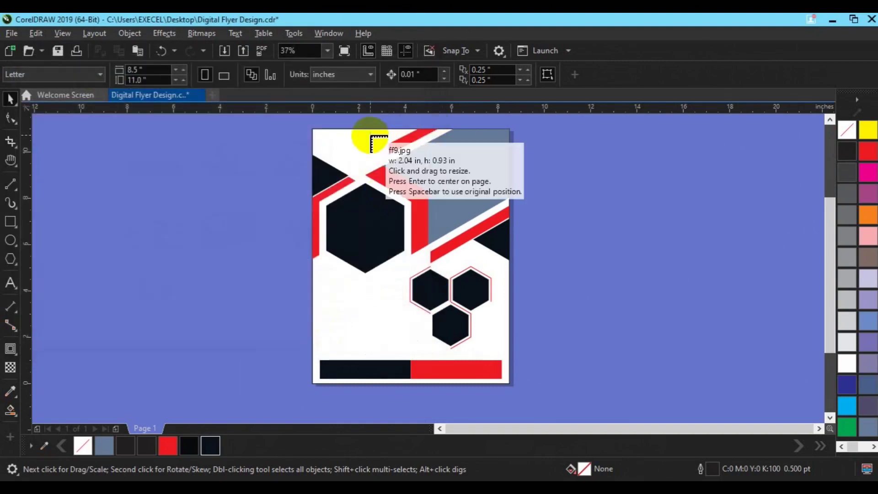
left_click_drag(355, 129, 607, 274)
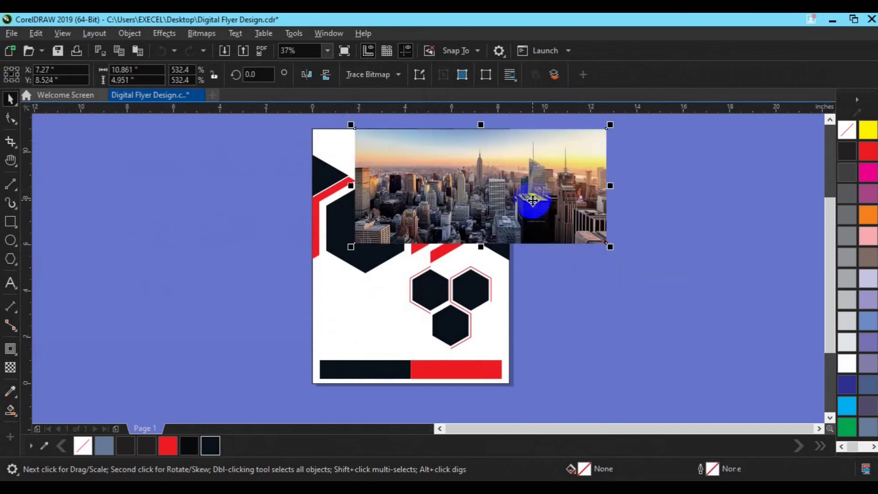
left_click_drag(532, 197, 617, 201)
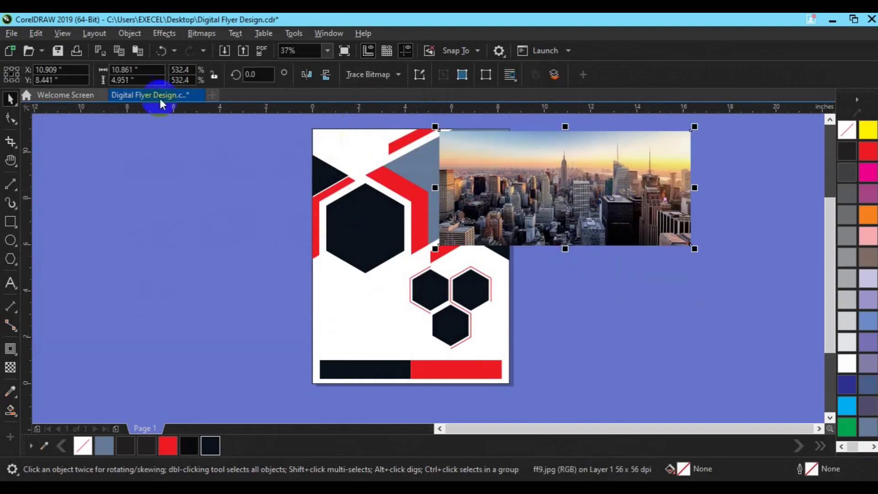
PowerClip the skyline picture inside the large blue-grey band at the top of the flyer
left_click(130, 34)
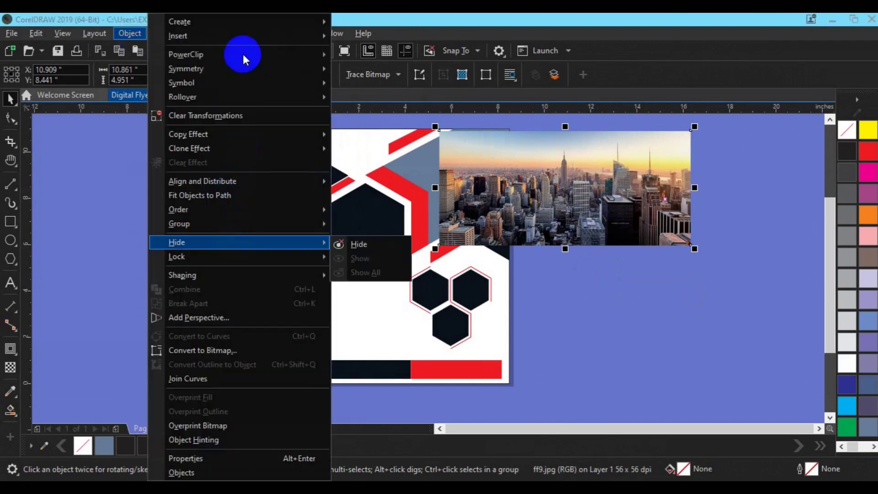
mouse_move(242, 54)
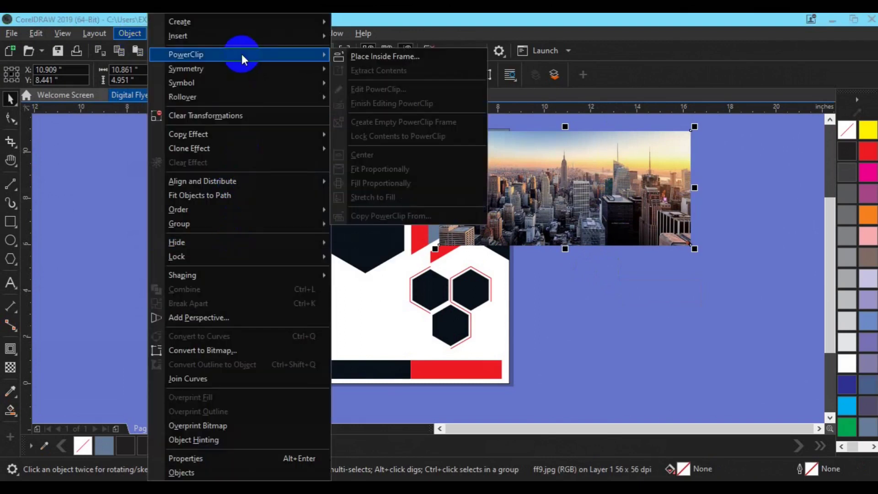
left_click(348, 55)
left_click(410, 167)
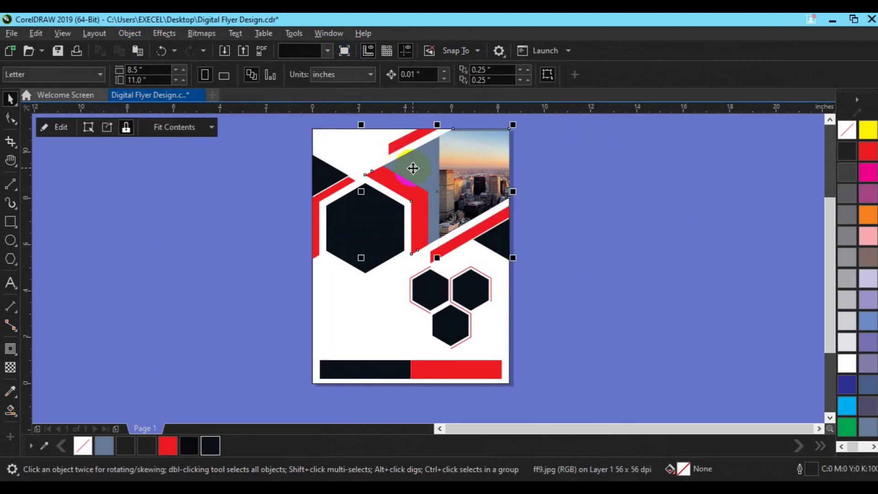
Shift the skyline picture leftward inside its PowerClip band and enlarge it to about 565.1% so it fills the frame
left_click(68, 130)
left_click_drag(586, 182, 489, 175)
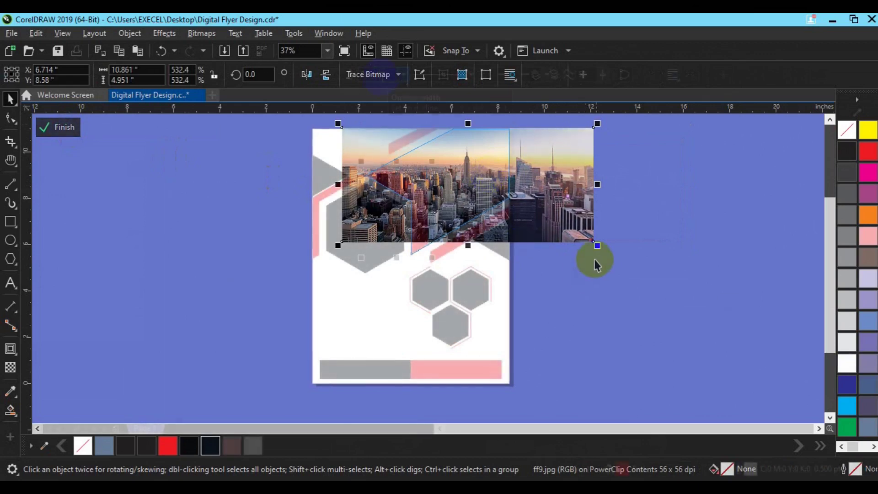
left_click_drag(597, 245, 605, 256)
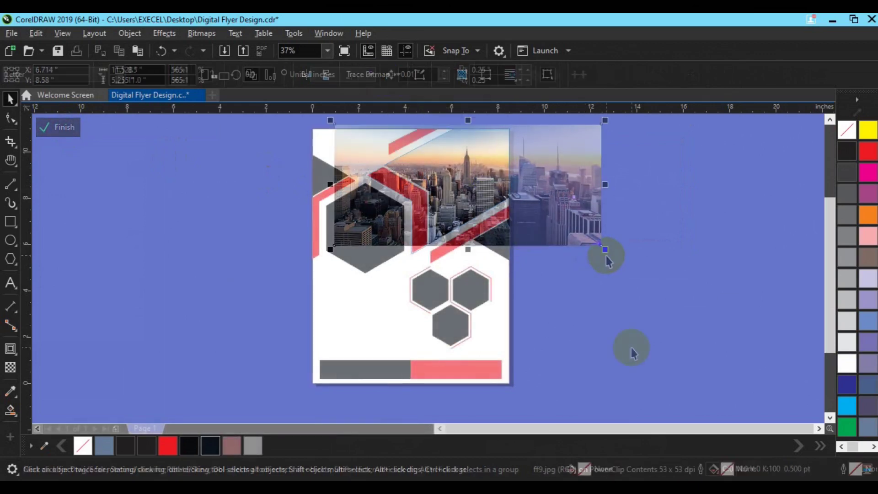
left_click(59, 127)
left_click(376, 208)
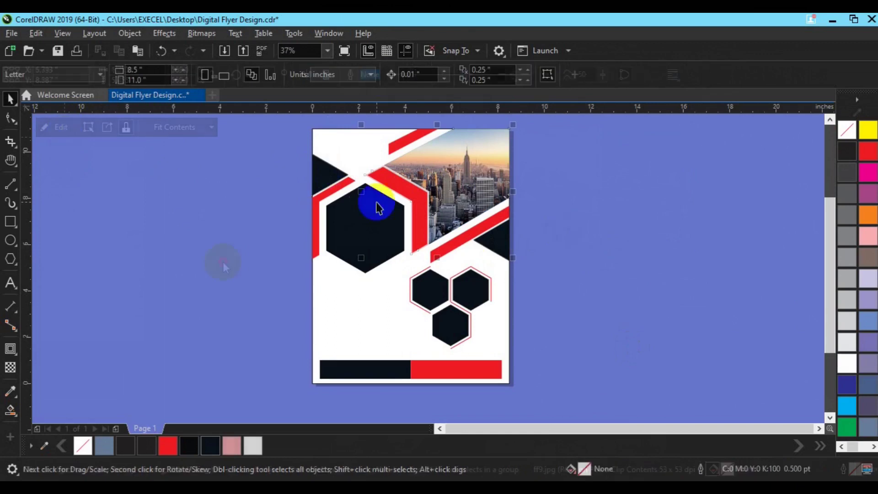
left_click(328, 178)
left_click(560, 297)
Add the artistic text "Digital Marketing Agency Flyer" on three lines beside the large hexagon and set its font to Roboto Black
scroll(554, 349, "up", 1)
left_click_drag(317, 169, 516, 312)
left_click(10, 282)
left_click(160, 269)
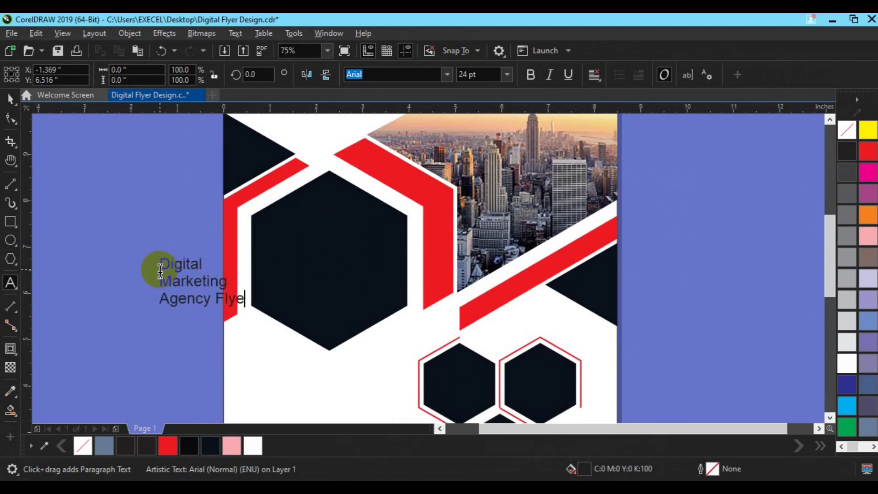
type("r")
key("ctrl+a")
left_click(446, 75)
mouse_move(412, 201)
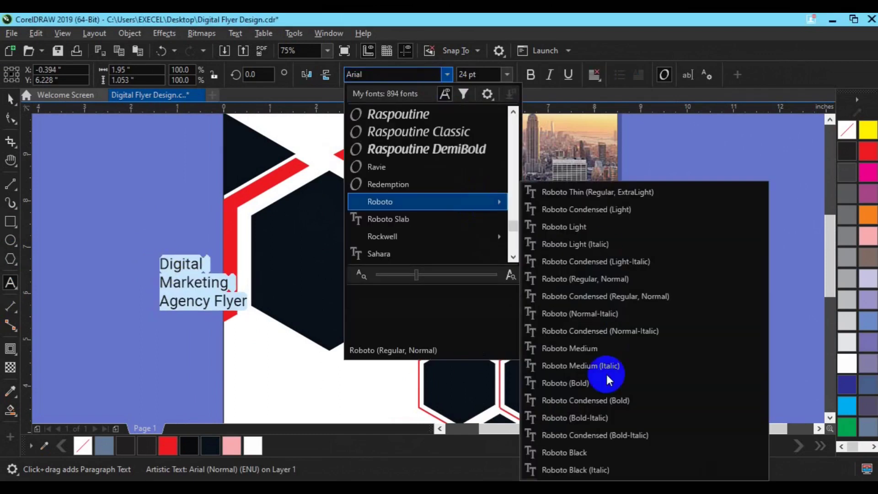
left_click(596, 452)
left_click(108, 197)
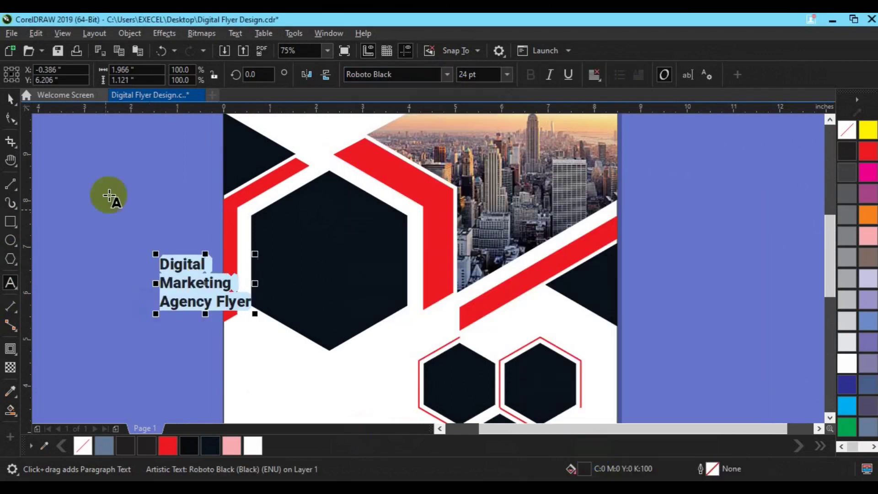
Move the heading into the upper half of the large hexagon, set it to 20 pt and fill it white
left_click_drag(222, 286, 327, 235)
left_click(168, 446)
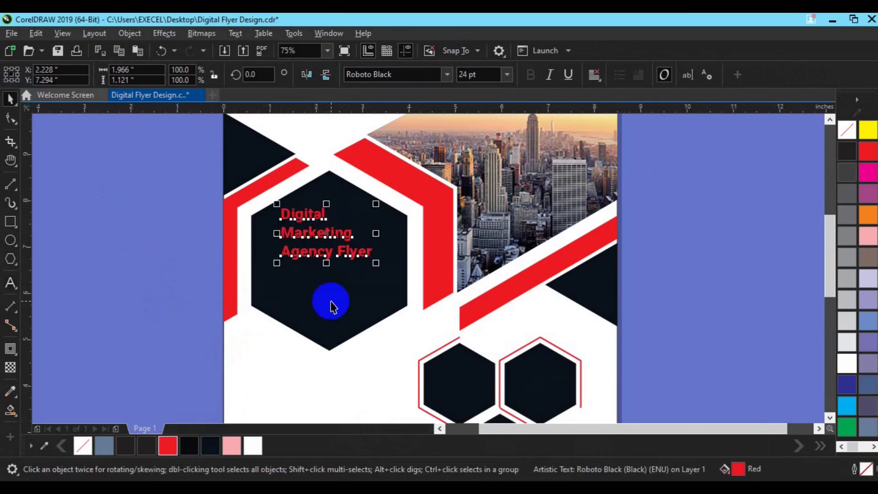
left_click(467, 76)
left_click(253, 446)
Paste the lorem ipsum paragraph into a text frame about 2.625 by 0.681 inches below the heading
left_click_drag(313, 251, 389, 304)
left_click(676, 249)
left_click(308, 254)
key("F8")
key("ctrl+v")
key("ctrl+a")
Format the lorem ipsum paragraph in Lato Medium at 9 pt
left_click(506, 75)
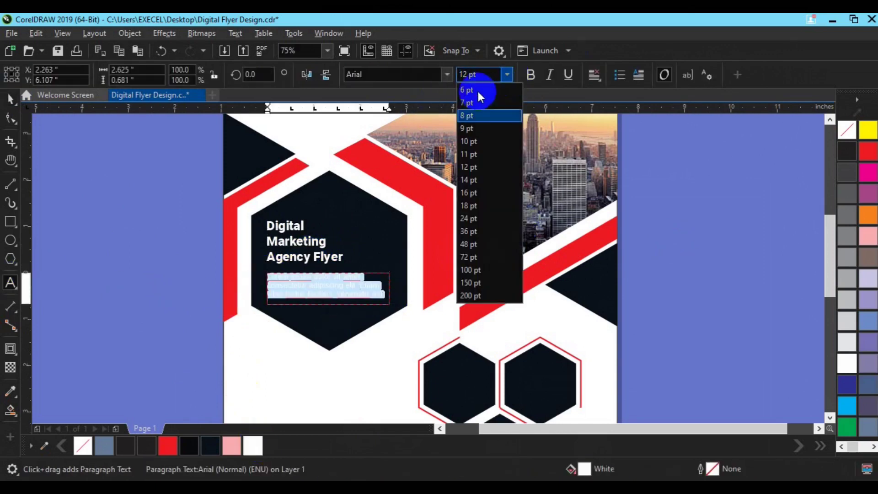
left_click(477, 91)
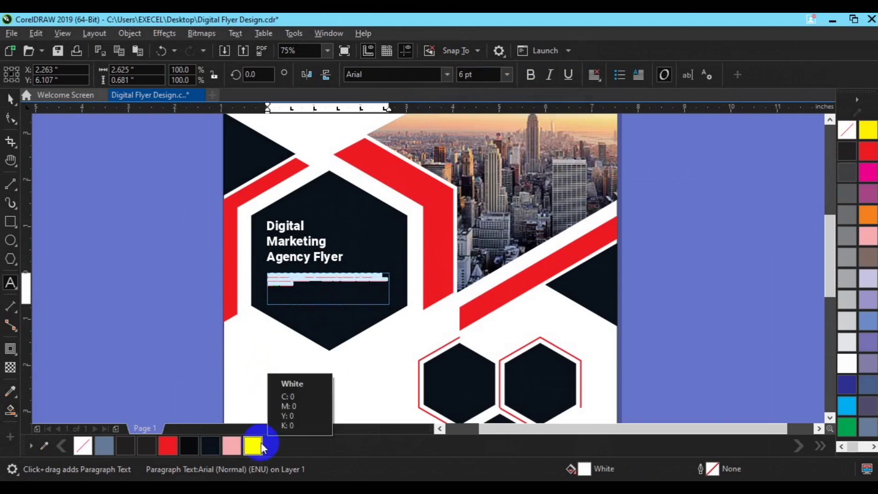
left_click(295, 290)
left_click(506, 74)
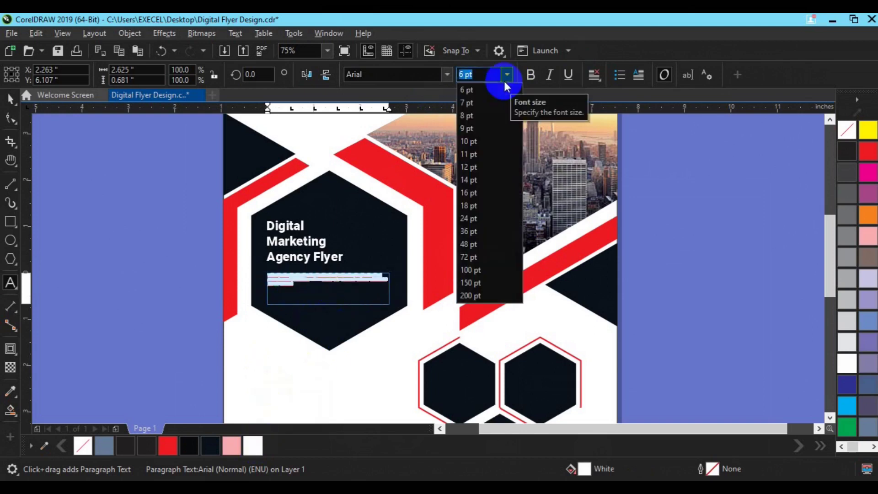
left_click(479, 129)
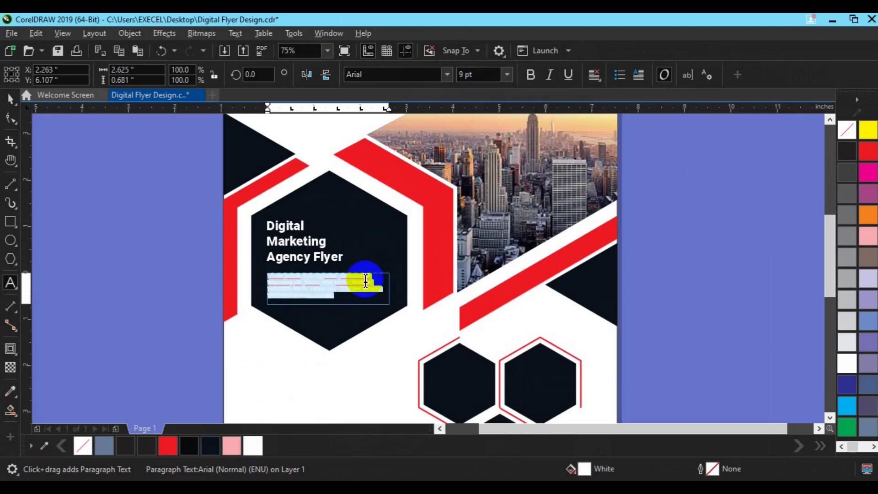
mouse_move(455, 223)
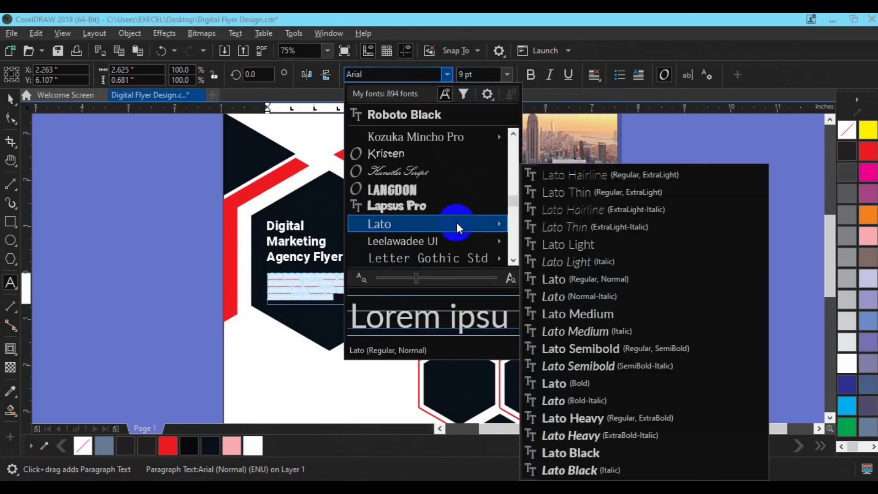
left_click(594, 314)
Place a copy of the paragraph over the skyline picture and nudge the original up closer beneath the heading
left_click(11, 99)
left_click_drag(326, 283, 471, 224)
right_click(471, 224)
left_click(307, 258)
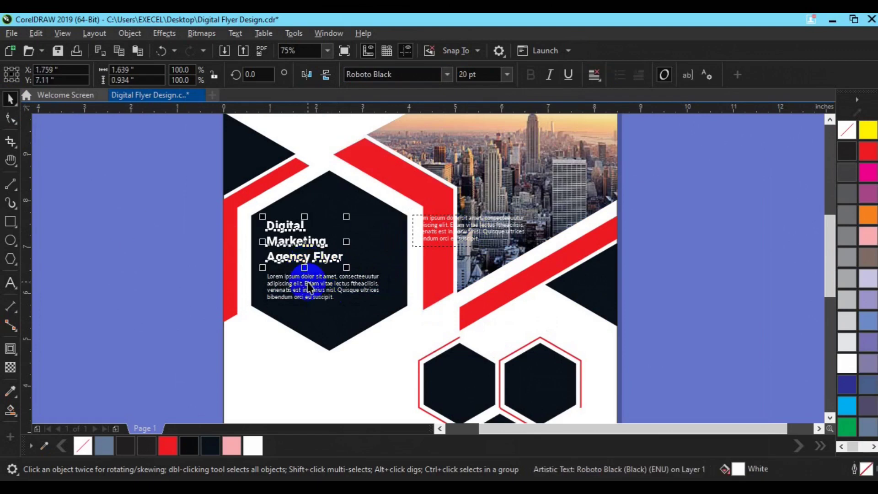
left_click(302, 277)
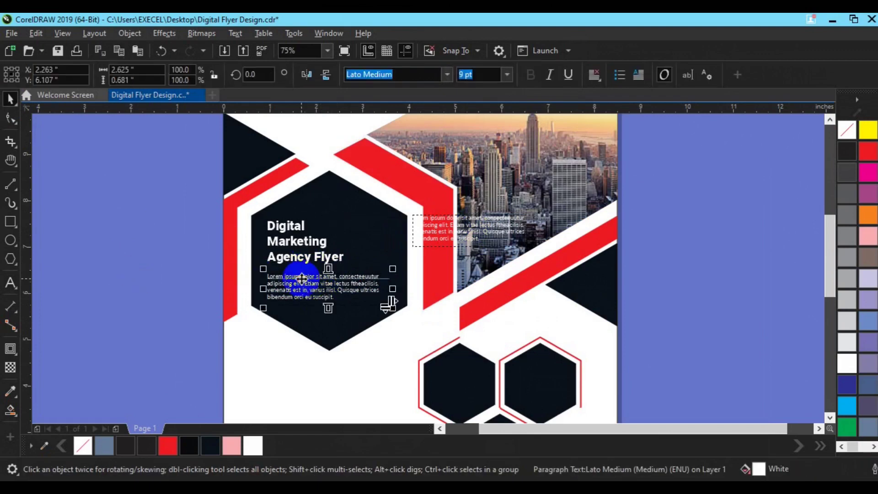
left_click(149, 270)
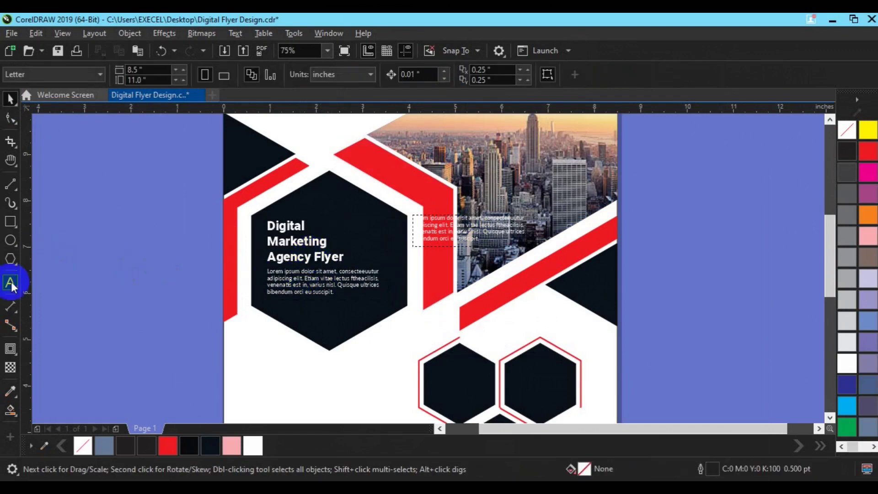
Draw a horizontal line about 0.625 inches long on the empty area beside the page and move it toward the large hexagon
left_click(14, 186)
left_click(45, 227)
left_click(88, 255)
double_click(115, 254)
key("space")
left_click(129, 286)
left_click_drag(102, 254, 196, 257)
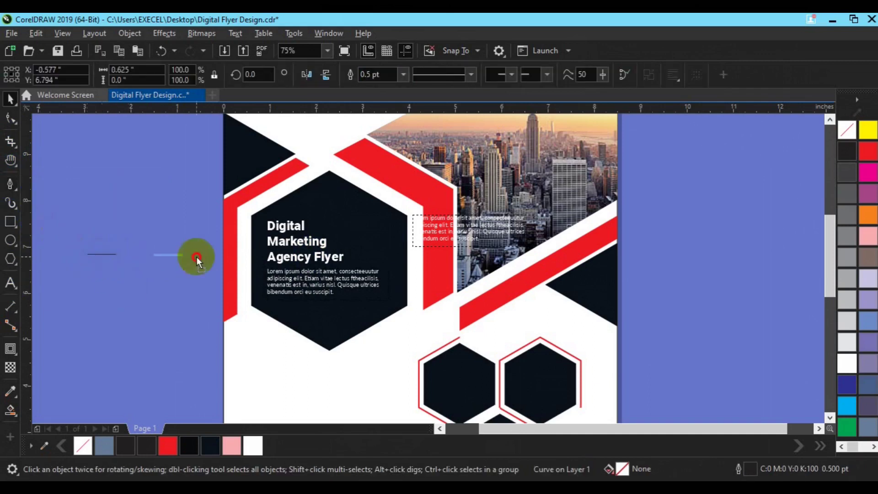
Give the short line a thicker red outline for use as a heading underline
scroll(194, 272, "up", 1)
left_click(402, 74)
left_click(383, 163)
left_click(402, 74)
left_click(375, 147)
Left-align the red line beneath the heading and group it with the heading text
left_click(204, 243, "shift")
key("l")
left_click(193, 291)
left_click(156, 260)
left_click(154, 255)
left_click(153, 246, "shift")
key("ctrl+g")
Try to centre the heading and paragraph horizontally on the large hexagon
left_click(170, 290, "shift")
left_click(250, 364, "shift")
key("c")
key("ctrl+z")
left_click(419, 306)
left_click(234, 319)
left_click(159, 249, "shift")
left_click(59, 256)
Group the heading with the paragraph and centre the group horizontally and vertically in the large hexagon
left_click(121, 249)
left_click(131, 288, "shift")
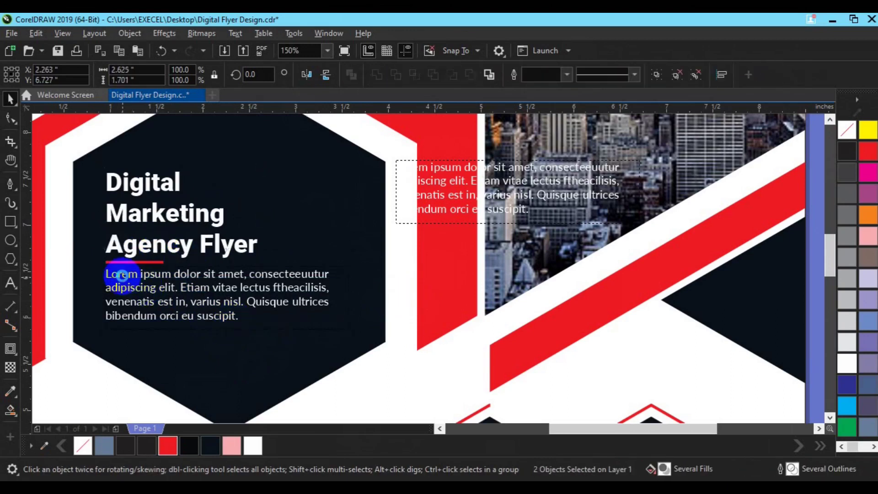
key("ctrl+g")
left_click(192, 366, "shift")
key("c")
key("e")
left_click(400, 359)
key("F3")
key("F3")
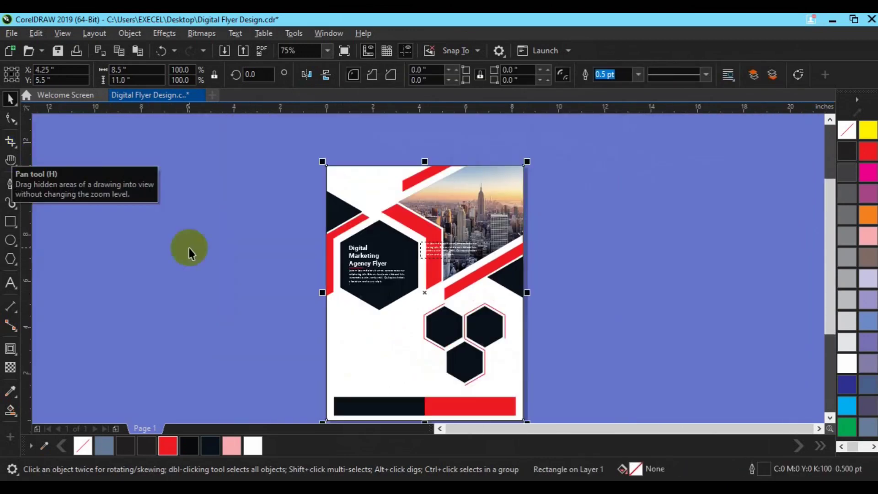
Insert the hammer-and-wrench glyph, about 0.757 by 0.701 inches, into the upper-left small hexagon and fill it white
left_click(313, 357)
key("ctrl+F11")
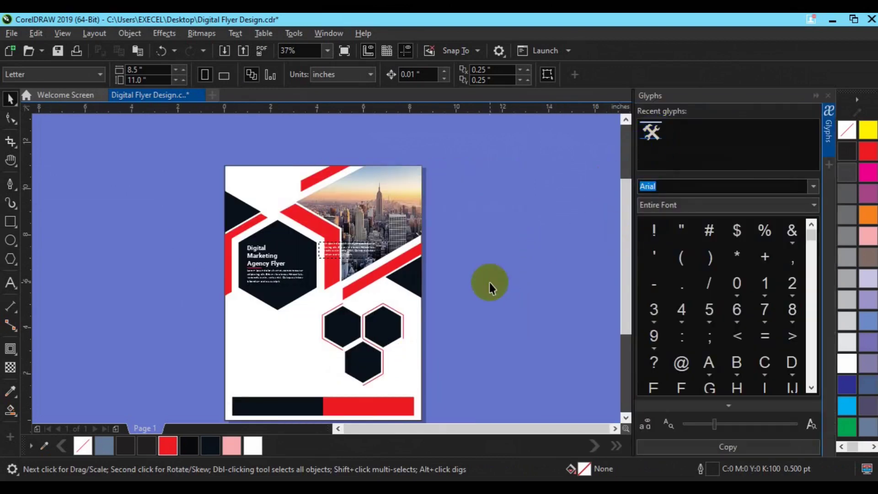
left_click_drag(660, 135, 521, 275)
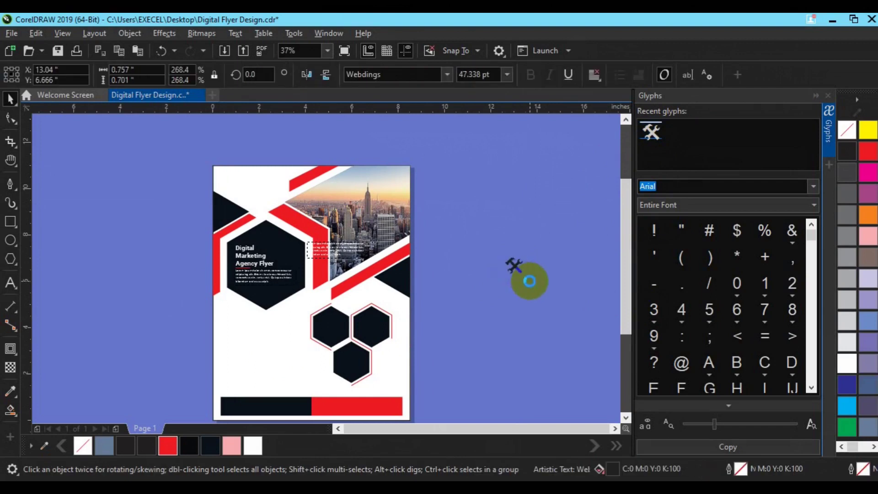
scroll(530, 282, "up", 2)
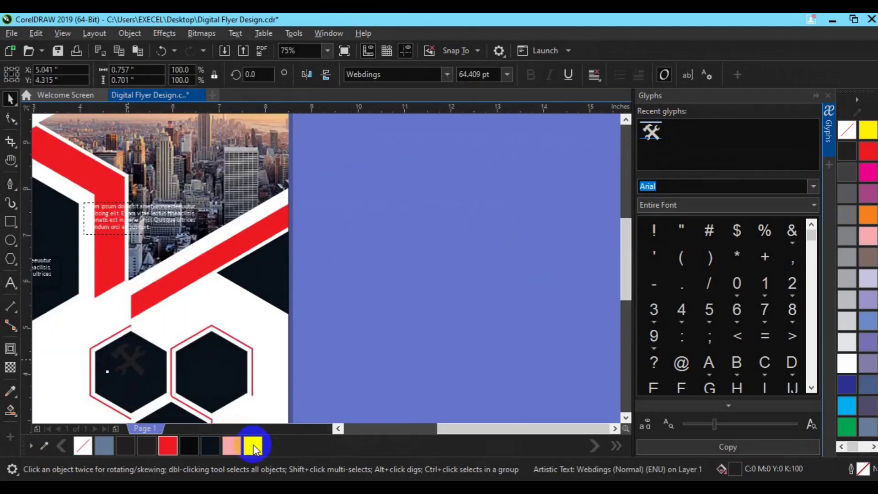
left_click(253, 446)
left_click_drag(149, 379, 146, 377)
left_click(340, 430)
Ungroup the large hexagon's text, then duplicate the heading over the upper-left small hexagon and fill the copy red
left_click(108, 244)
left_click(520, 71)
left_click(204, 198)
left_click(100, 229)
key("ctrl+d")
left_click_drag(152, 292, 169, 447)
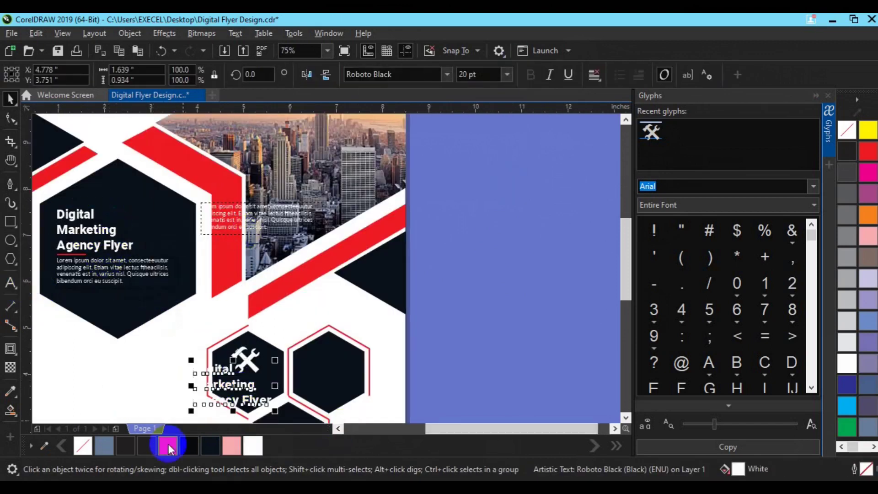
Retype the copied heading as a centre-aligned "Corporate Branding" label at 14 pt and place it below the tool icon
left_click(16, 286)
left_click(223, 389)
key("ctrl+a")
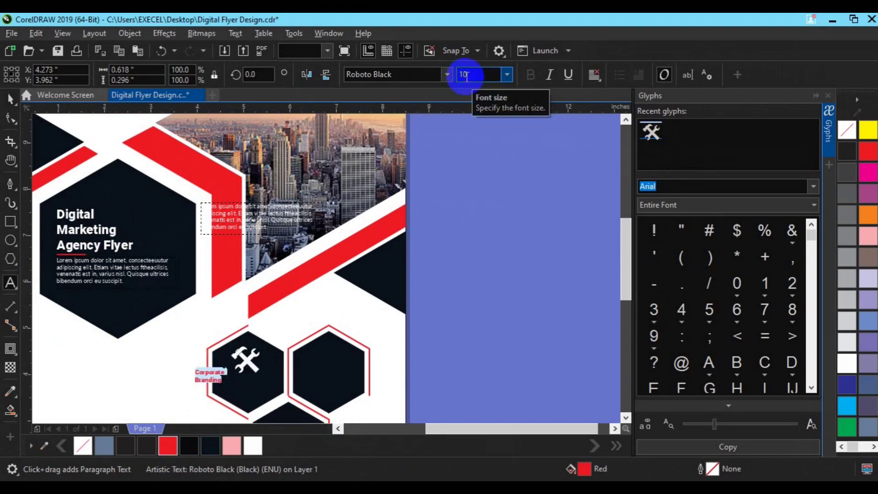
key("Return")
left_click(594, 75)
left_click(602, 120)
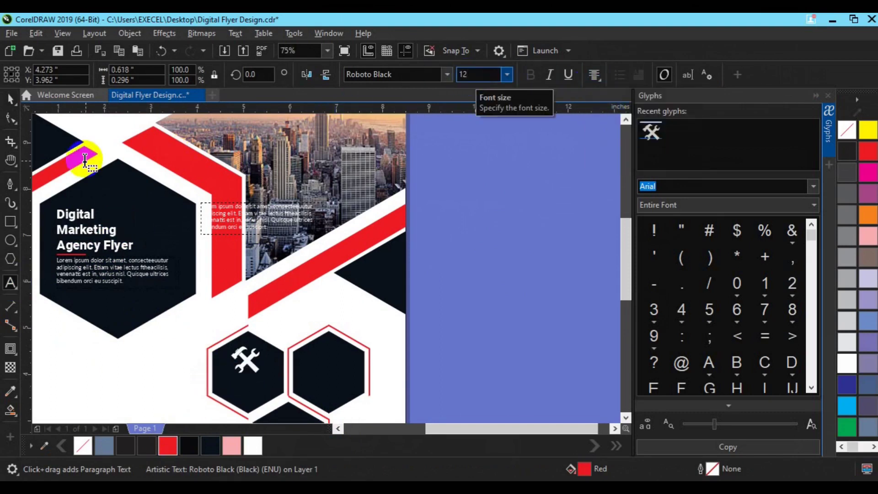
left_click(10, 98)
left_click_drag(211, 380, 245, 387)
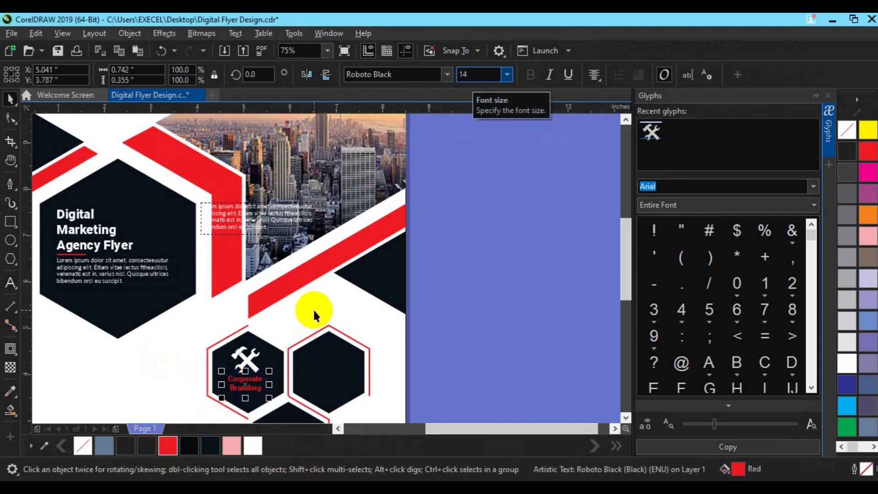
Group the icon with its label and ungroup the hexagon cluster to centre the icon group in the upper-left small hexagon
key("ctrl+g")
left_click(405, 385)
left_click(278, 382)
key("ctrl+u")
left_click(527, 238)
left_click(245, 386)
left_click(280, 368, "shift")
Duplicate the icon-and-label group into the upper-right small hexagon and centre it there horizontally and vertically
left_click_drag(285, 376, 252, 378)
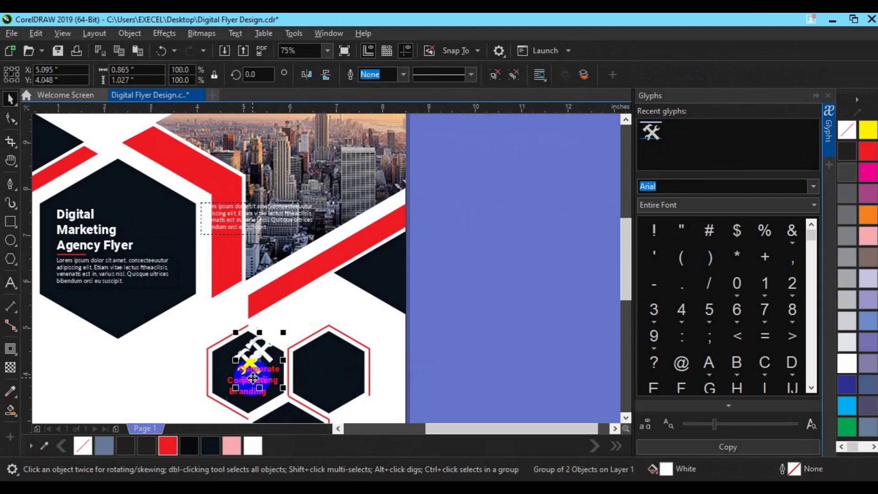
left_click_drag(325, 370, 331, 374)
left_click(363, 384, "shift")
key("c")
key("e")
left_click(604, 394)
Ungroup the copied icon and label and change the label text to "Business Strategies"
left_click(325, 392)
key("ctrl+u")
left_click(539, 214)
left_click(335, 393)
key("F8")
key("ctrl+a")
type("Busin")
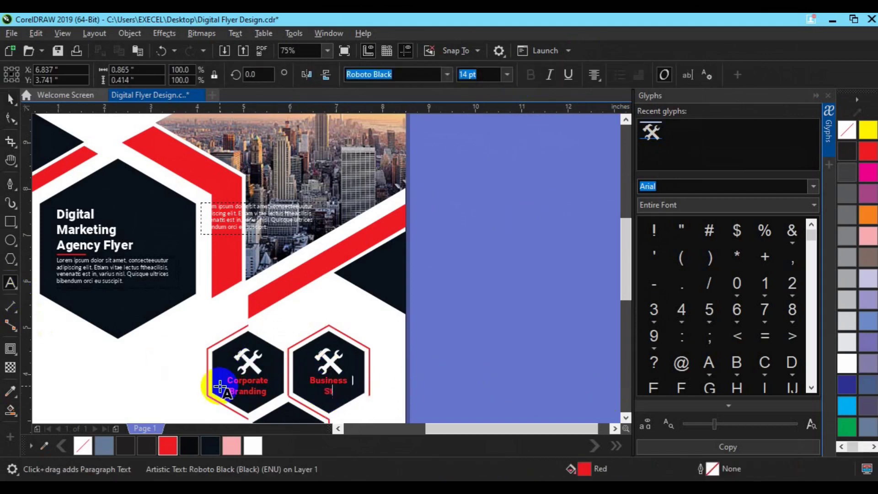
Fill the "Business Strategies" label white and its hexagon red
left_click(13, 103)
left_click(253, 446)
left_click(334, 363, "shift")
left_click(359, 378)
left_click(168, 445)
left_click(567, 365)
Duplicate the "Business Strategies" icon and label as a group and centre it in the lower small hexagon
left_click(626, 418)
left_click(627, 420)
left_click(328, 288)
left_click(330, 273, "shift")
key("ctrl+d")
key("ctrl+g")
left_click_drag(339, 267, 289, 344)
left_click(323, 362, "shift")
key("c")
key("e")
left_click(454, 316)
Ungroup the lower hexagon's icon and label and change the label text to "Marketing Research"
left_click(289, 359)
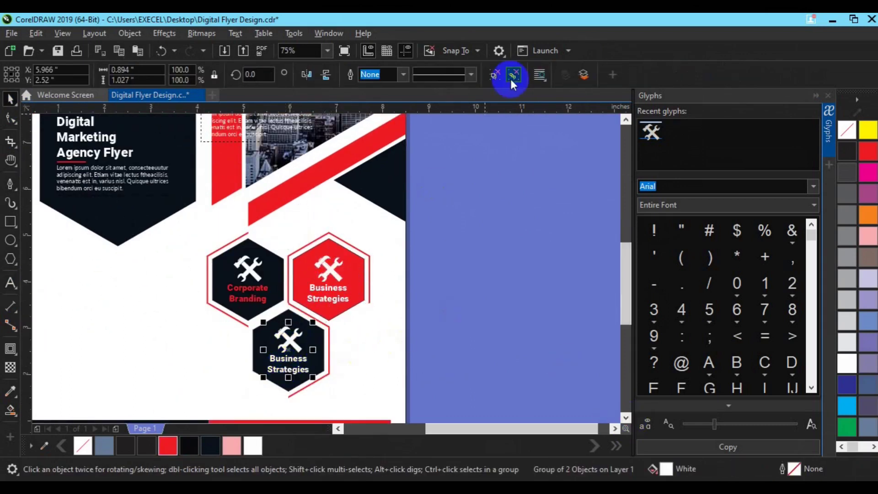
left_click(513, 77)
left_click(530, 220)
left_click(11, 283)
left_click(280, 366)
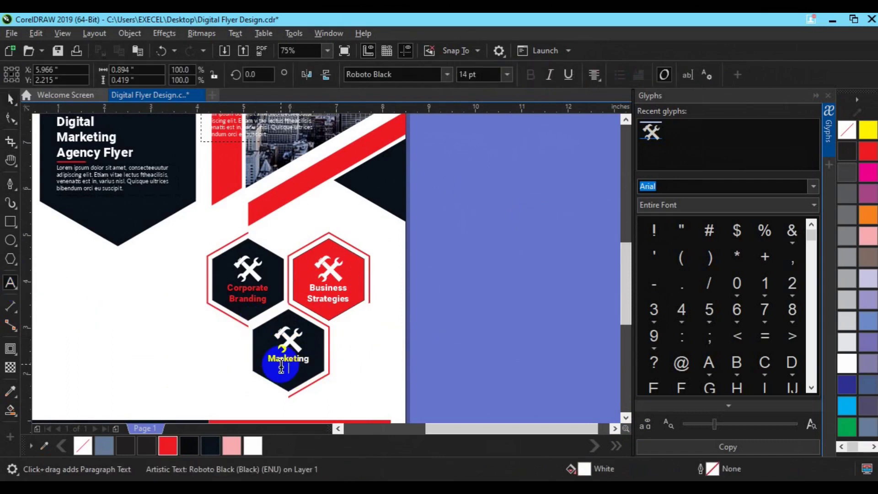
Group the "Marketing Research" label with its icon and centre the group vertically in the lower hexagon
key("ctrl+space")
left_click(291, 338, "shift")
key("ctrl+g")
left_click(256, 361, "shift")
key("e")
left_click(384, 341)
Ungroup the "Marketing Research" pair and fill its tool icon red
left_click(291, 339)
key("ctrl+u")
left_click(293, 344)
left_click(168, 446)
Ungroup the "Corporate Branding" pair, filling its tool icon red and its label white
left_click(253, 271)
left_click(510, 78)
left_click(382, 262)
left_click(249, 299)
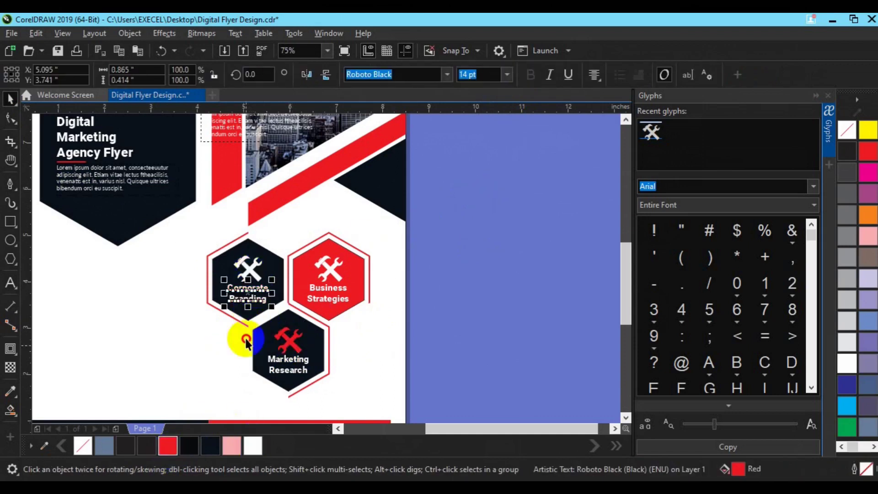
left_click(418, 317)
Move the paragraph copy from the skyline to the blank area beside the small hexagons and fill it dark navy
key("shift+F4")
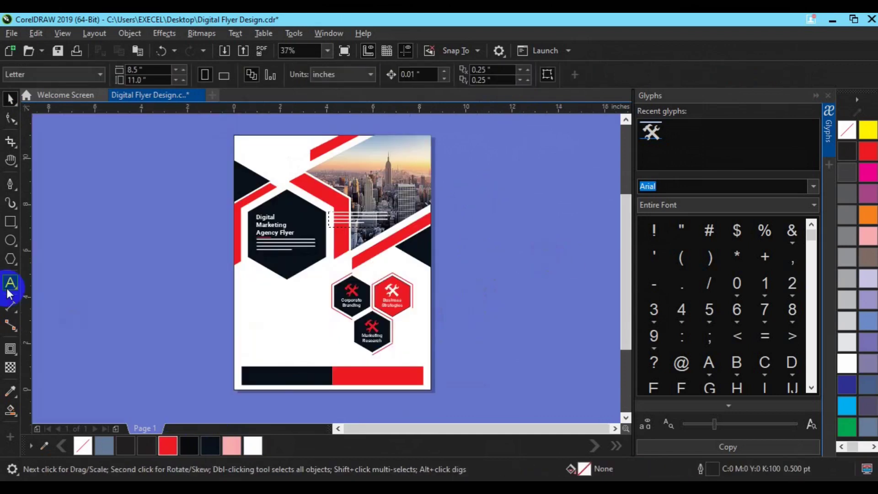
left_click(367, 215)
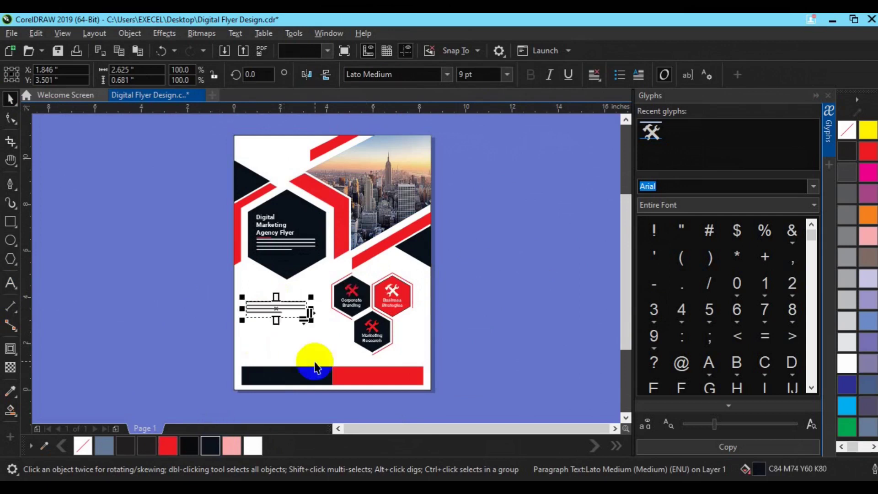
Widen the navy paragraph's text frame to about 3.868 in to fill the blank area beside the small hexagons
scroll(315, 365, "up", 2)
left_click_drag(303, 249, 337, 249)
left_click_drag(256, 260, 245, 247)
left_click_drag(331, 249, 347, 248)
left_click_drag(282, 242, 280, 233)
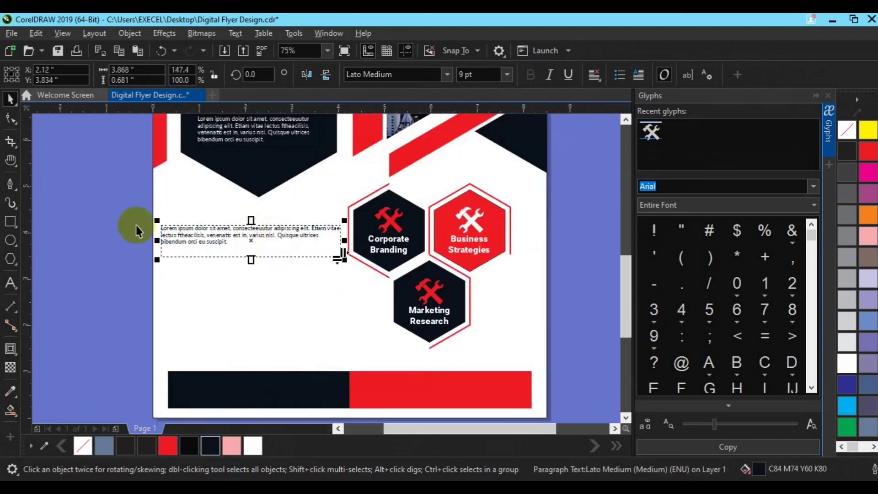
Lengthen the paragraph's filler wording so the last sentence begins with "Quisth ehrhque ultrices"
key("F8")
left_click(288, 237)
left_click(99, 227)
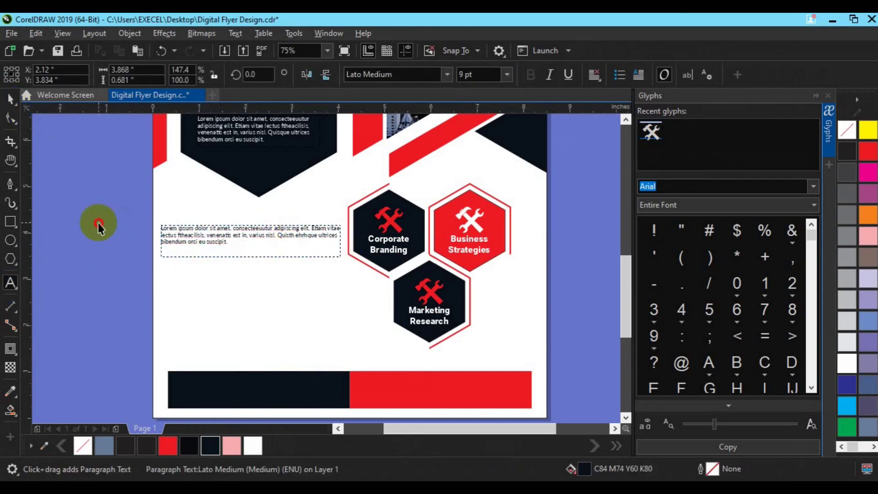
Place a spare copy of the paragraph above the small hexagons and convert the original paragraph to curves
key("ctrl+space")
left_click(234, 235)
left_click_drag(233, 234, 546, 164)
right_click(546, 165)
left_click(470, 266)
key("Tab")
key("Tab")
key("Tab")
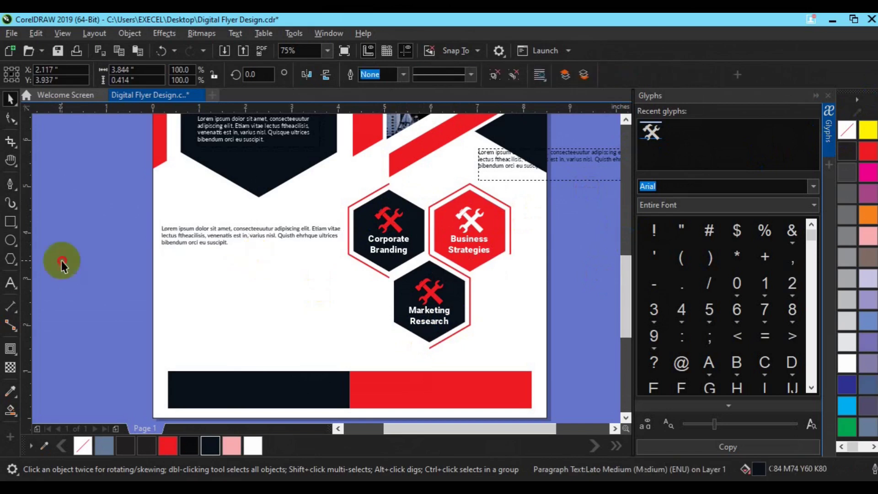
Add a red "ABOUT US" heading in Gobold Lowplus at 16 pt, left-aligned above the paragraph
key("F8")
left_click(117, 287)
type("ABOUT US")
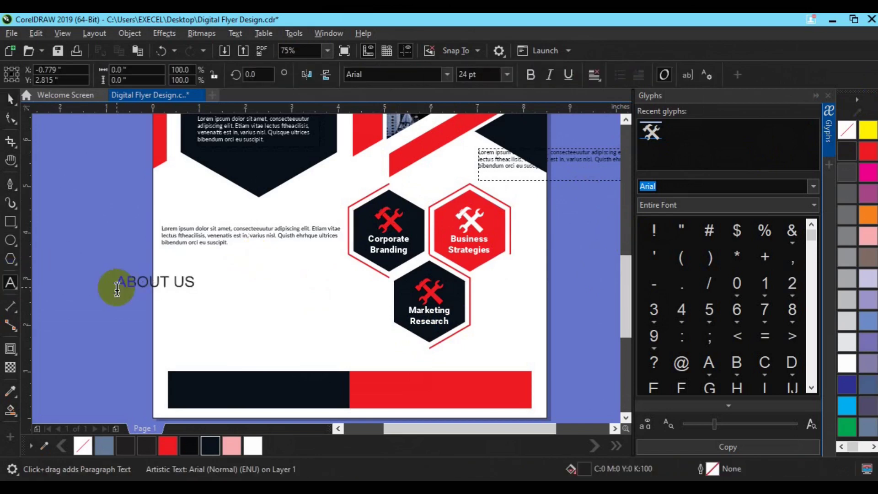
left_click(448, 76)
left_click_drag(513, 160, 513, 200)
mouse_move(476, 224)
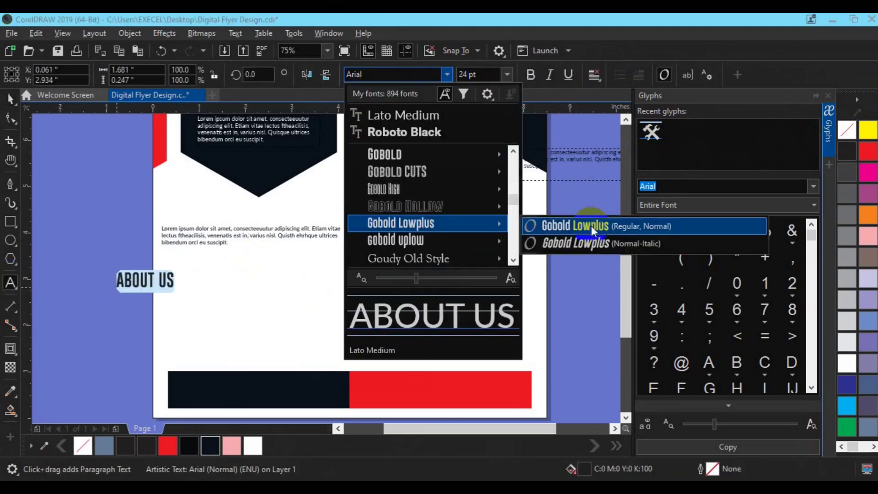
left_click(11, 105)
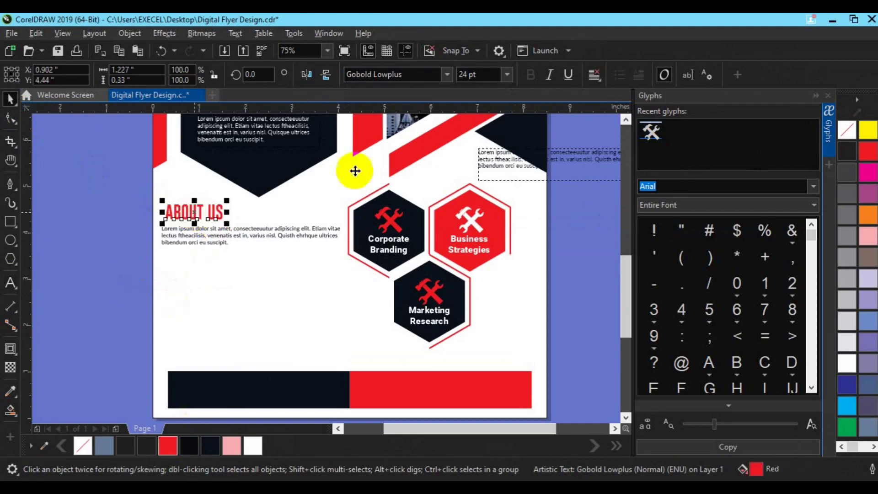
left_click(224, 242, "shift")
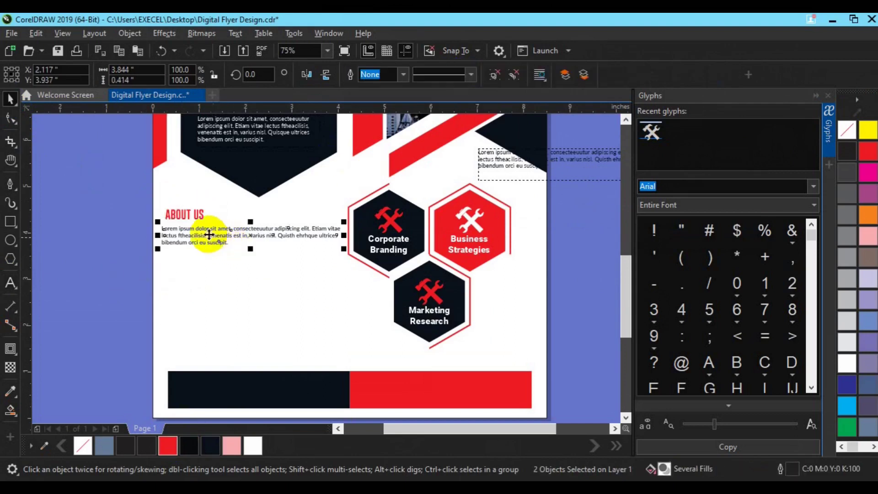
Copy the "ABOUT US" heading below the paragraph and change the copy's text to "CORPORATE BRANDING"
left_click(183, 215)
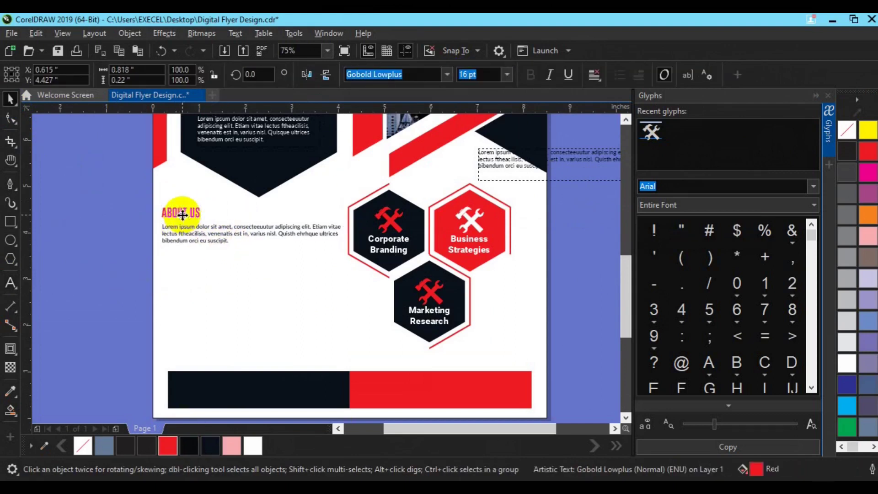
key("ctrl+a")
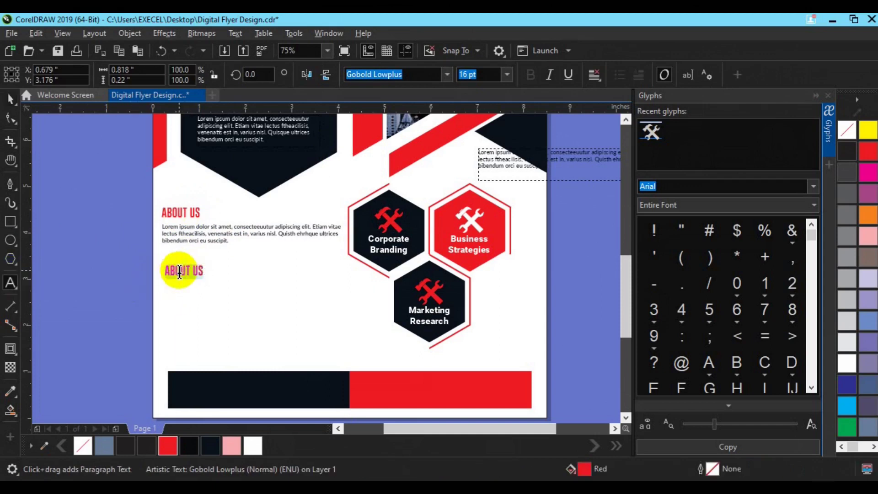
left_click(193, 295)
Draw a small hexagon about 0.385 by 0.444 in below the "CORPORATE BRANDING" heading, filled red without an outline
left_click(11, 261)
left_click_drag(172, 305, 186, 322)
left_click(167, 445)
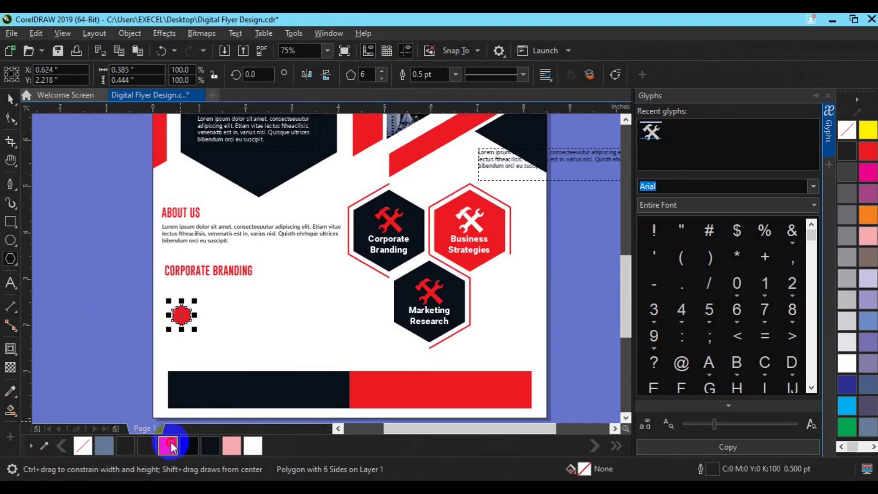
right_click(84, 444)
Bring the spare paragraph copy down over the small service hexagons, closer to the blank area
scroll(235, 317, "up", 2)
left_click(626, 120)
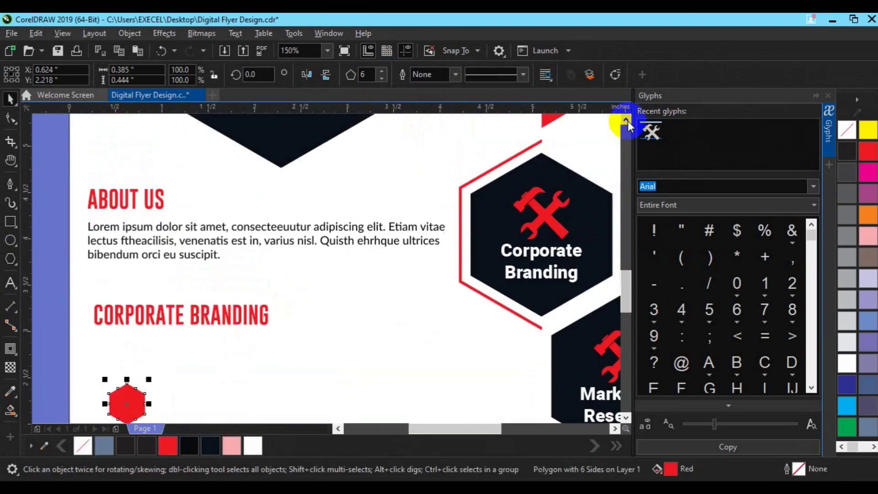
left_click(615, 428)
left_click_drag(503, 144, 182, 348)
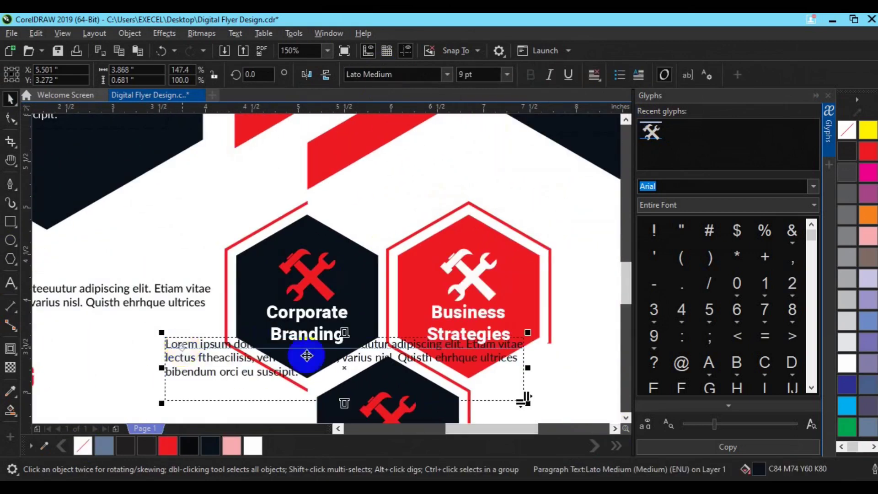
Move the new small hexagon directly under the "CORPORATE BRANDING" heading and fill it dark navy
left_click(339, 429)
left_click(626, 417)
left_click_drag(187, 280, 170, 241)
left_click(208, 443)
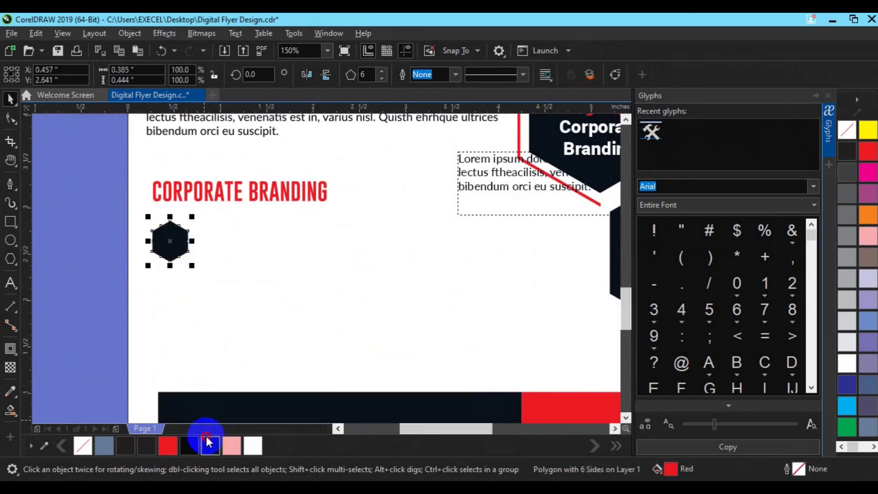
Move the spare paragraph beside the new small hexagon and narrow its frame to about 2.46 in
left_click_drag(484, 188, 239, 309)
left_click_drag(574, 297, 448, 298)
key("ctrl+d")
key("Delete")
Add the title text "Creative Design" above the narrow paragraph
key("F8")
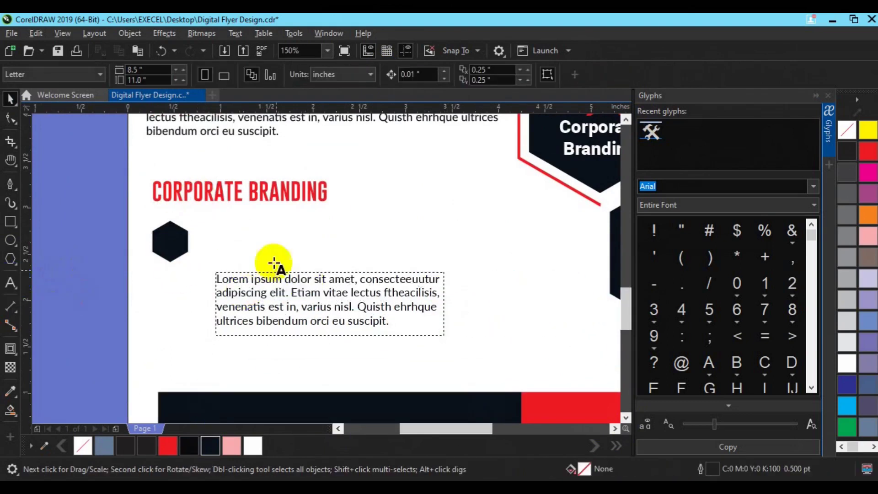
left_click(246, 246)
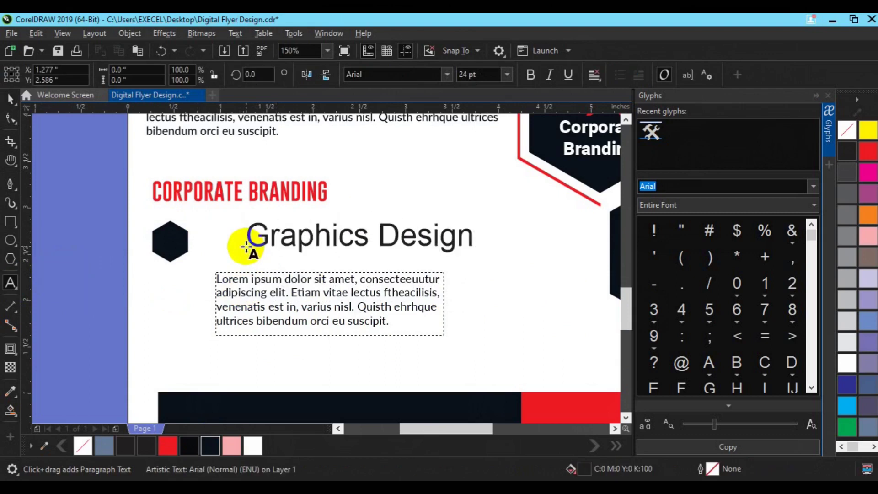
key("ctrl+a")
type("Creative Design")
key("ctrl+a")
Set the "Creative Design" title to Roboto Black at 12 pt and split it into separate words
left_click(446, 74)
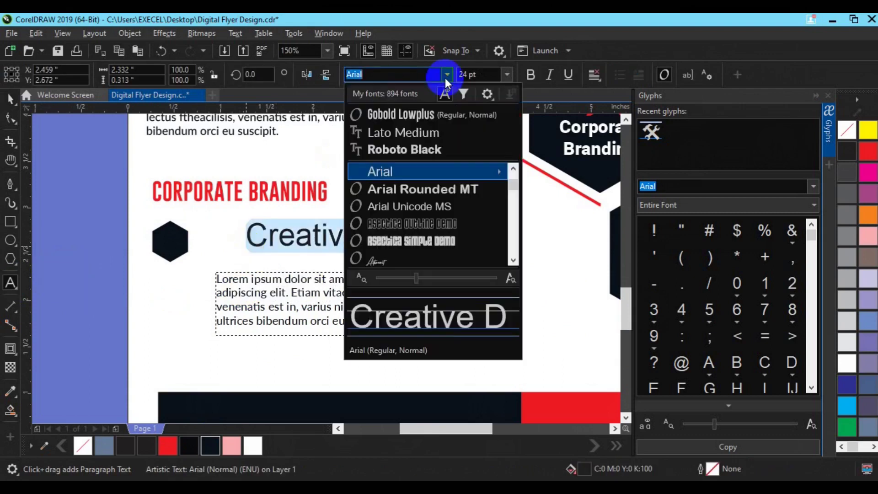
left_click(10, 99)
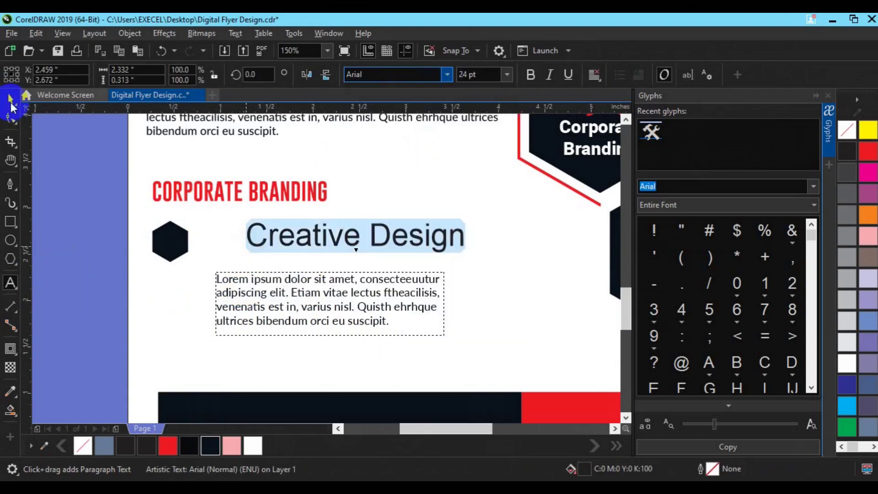
left_click(507, 74)
left_click(481, 168)
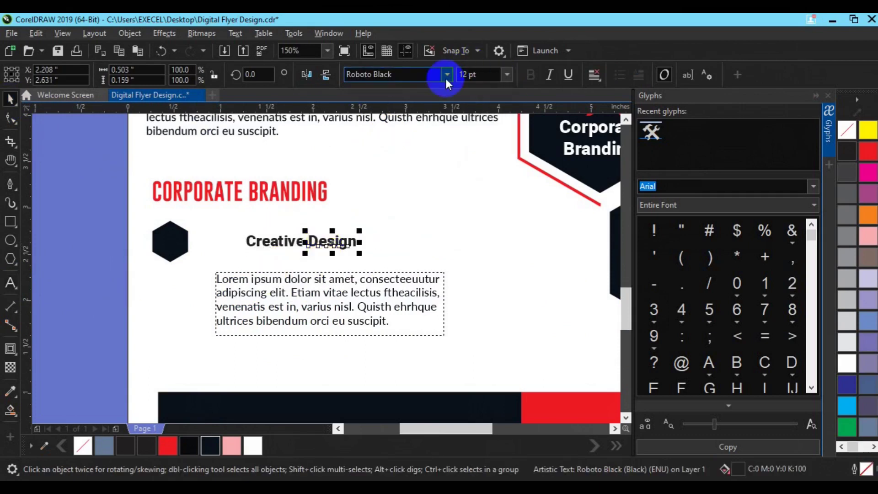
Set the word "Design" to Roboto Light and group it with the word "Creative"
left_click(447, 74)
left_click(446, 166)
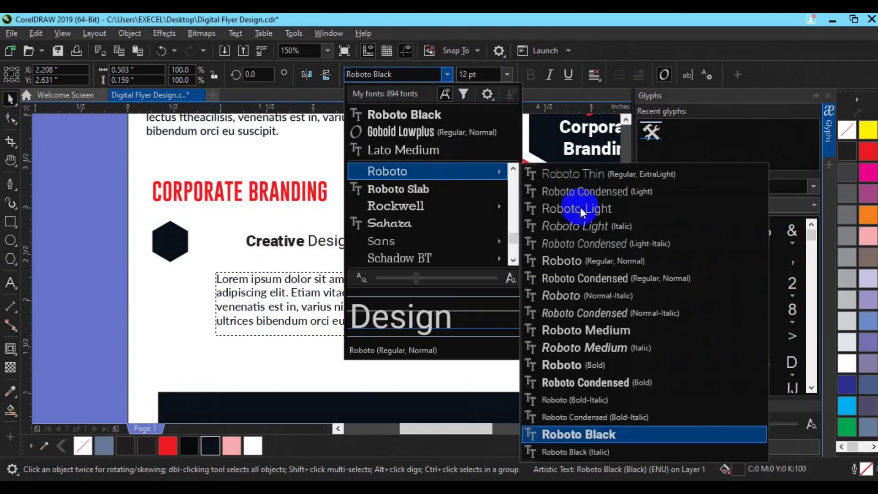
left_click(580, 207)
left_click(247, 236)
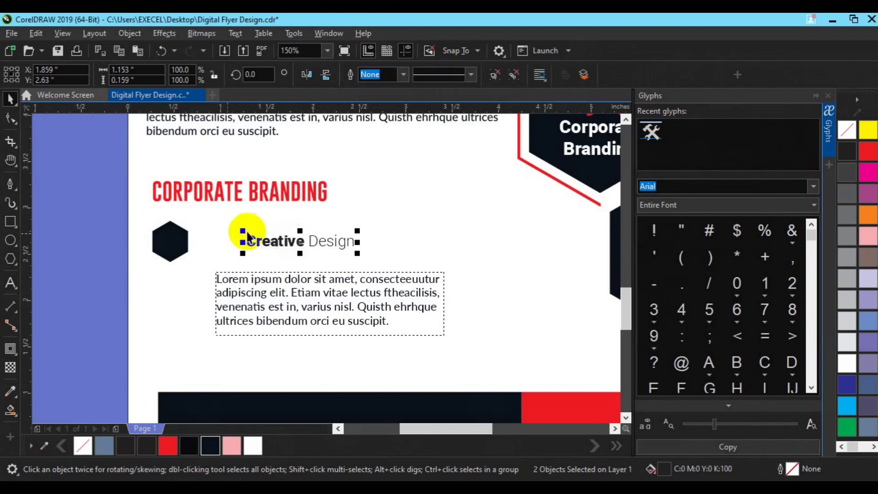
Place the Wingdings looped-square glyph in white at the centre of the small navy hexagon and scale the hexagon down slightly
left_click(814, 187)
type("Win")
key("Return")
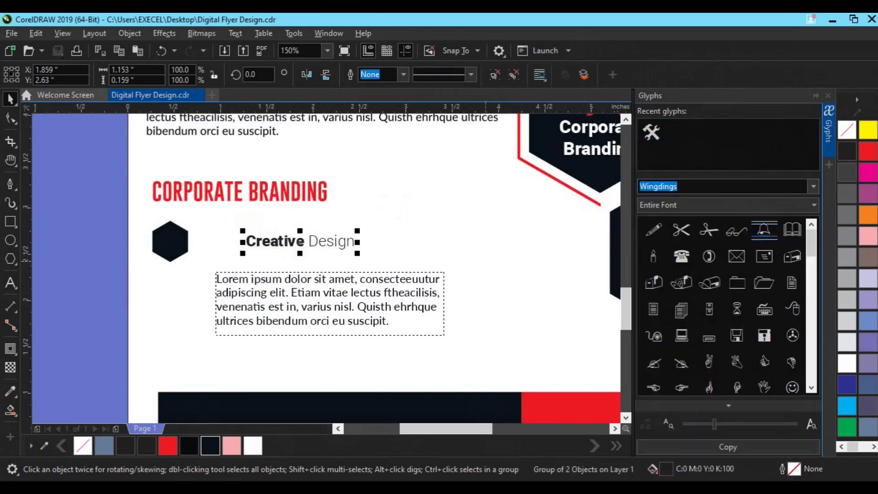
scroll(809, 333, "down", 5)
left_click_drag(812, 387, 806, 282)
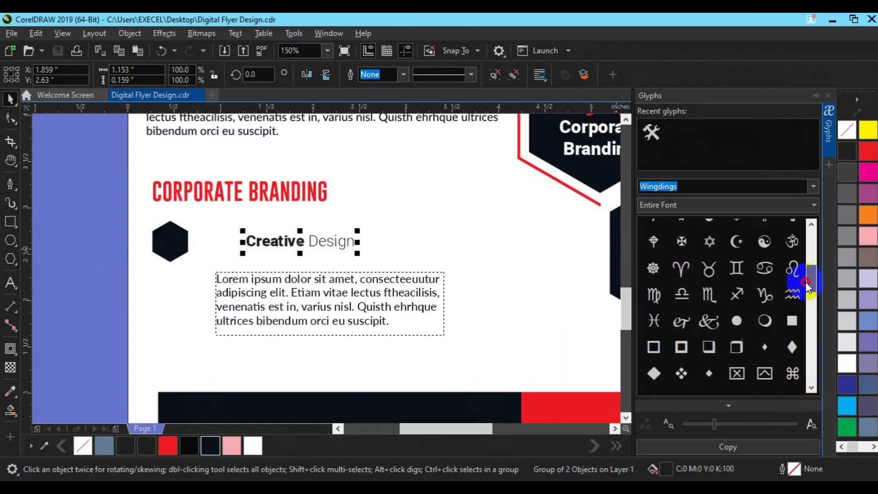
left_click_drag(792, 374, 679, 392)
left_click_drag(483, 282, 170, 241)
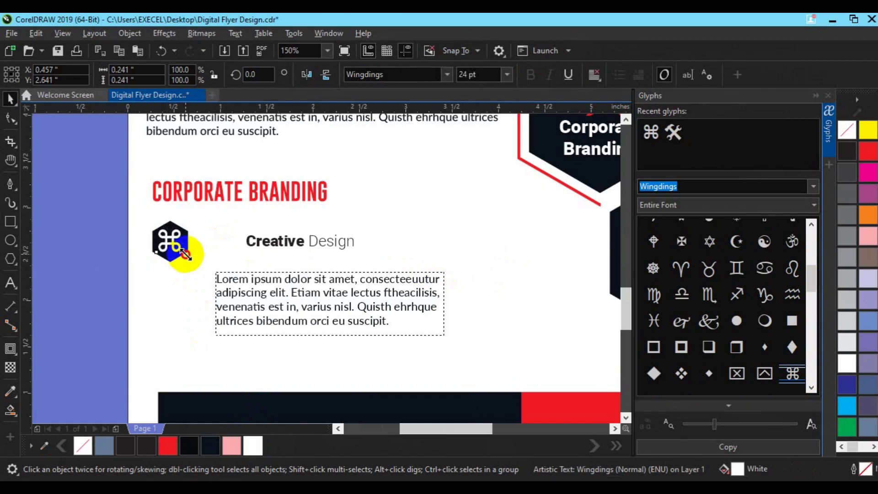
left_click(169, 224)
left_click_drag(193, 266, 190, 265)
Left-align the "Creative Design" title with the narrow paragraph
left_click(287, 244)
left_click(276, 284, "shift")
key("l")
left_click(110, 275)
Nudge the narrow paragraph up beneath the "Creative Design" title and fill the title red
left_click(282, 280)
key("Up")
key("Up")
key("Up")
key("Up")
key("Up")
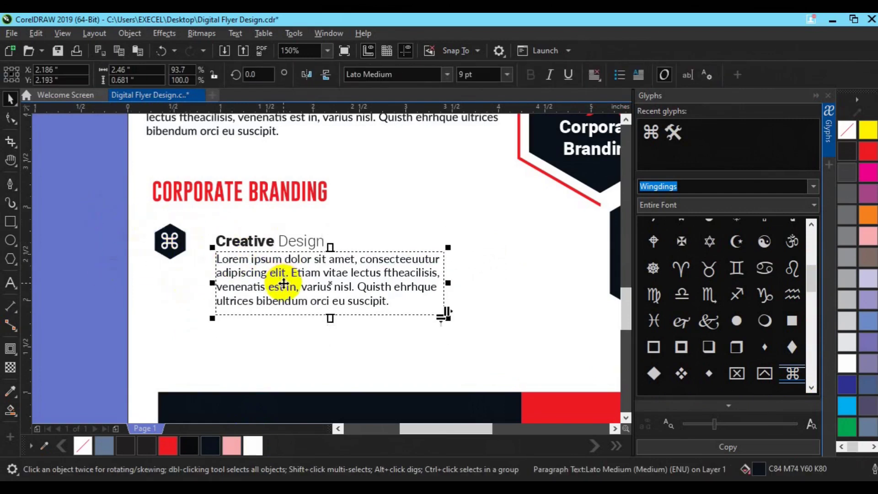
left_click(266, 242)
left_click(292, 322)
Try to centre the title, the paragraph and the small hexagon on one horizontal line
left_click(300, 242)
left_click(320, 280, "shift")
left_click(170, 250, "shift")
key("e")
key("ctrl+z")
left_click(110, 292)
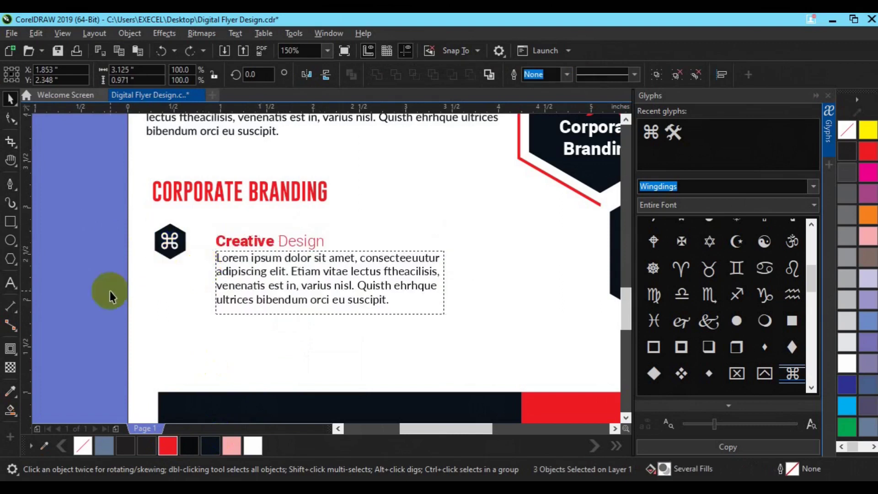
Group the "Creative Design" title with its paragraph and top-align the group with the small hexagon
left_click(251, 243)
left_click(249, 278, "shift")
key("ctrl+g")
left_click(178, 251, "shift")
key("t")
left_click(110, 274)
Ungroup the title and its paragraph and place a spare copy of the paragraph by the "Corporate Branding" hexagon
left_click(270, 261)
left_click(497, 75)
left_click(144, 267)
left_click_drag(284, 267, 510, 133)
Convert the original narrow paragraph to curves and group it with the "Creative Design" title
left_click(362, 255)
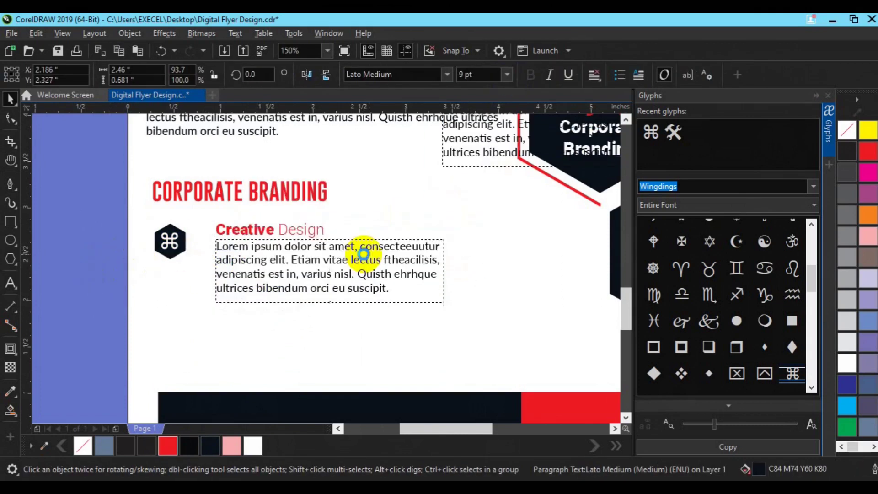
left_click(270, 238)
key("ctrl+u")
key("ctrl+g")
left_click(282, 265, "shift")
left_click(282, 265)
left_click(229, 231, "shift")
key("ctrl+g")
left_click(162, 250, "shift")
left_click(108, 263)
Nudge the grouped "Creative Design" title and paragraph closer to the small hexagon
left_click(249, 254)
left_click(258, 228)
key("Left")
key("Left")
key("Left")
key("Left")
key("Left")
key("Left")
key("Left")
key("Left")
key("Left")
key("Left")
key("Left")
key("Left")
key("Left")
key("Left")
key("Left")
key("Left")
key("Left")
key("Left")
Copy the hexagon icon with its "Creative Design" text directly below and left-align the two items
left_click(166, 239, "shift")
left_click_drag(251, 243, 254, 333)
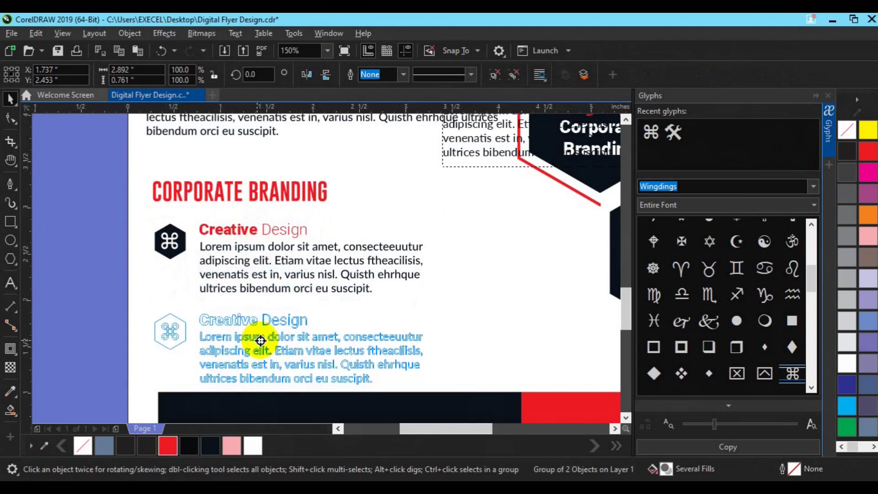
left_click(294, 366)
left_click(268, 275, "shift")
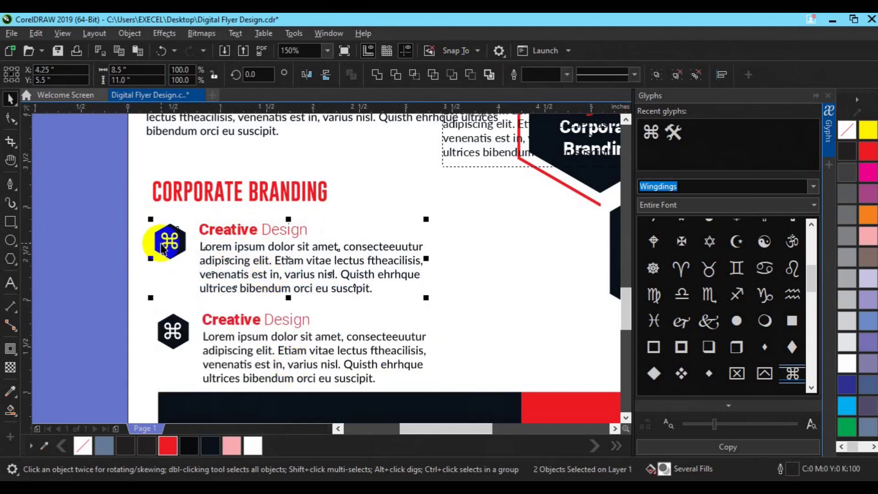
key("l")
left_click(102, 322)
Ungroup the "Creative Design" items and fill the lower item's hexagon red
left_click(183, 333)
left_click(492, 75)
left_click(695, 78)
left_click(150, 275)
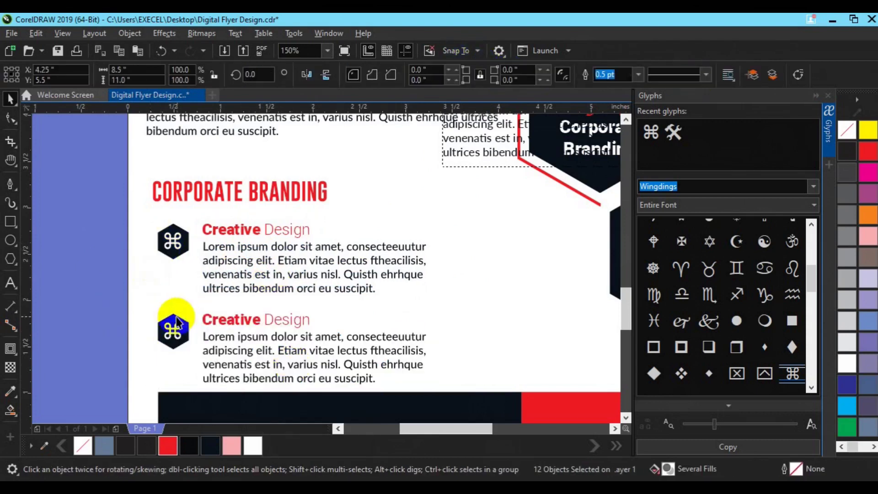
left_click(177, 319)
left_click(169, 445)
left_click(117, 315)
Close the Glyphs docker
left_click_drag(810, 286, 813, 342)
left_click(828, 151)
key("F3")
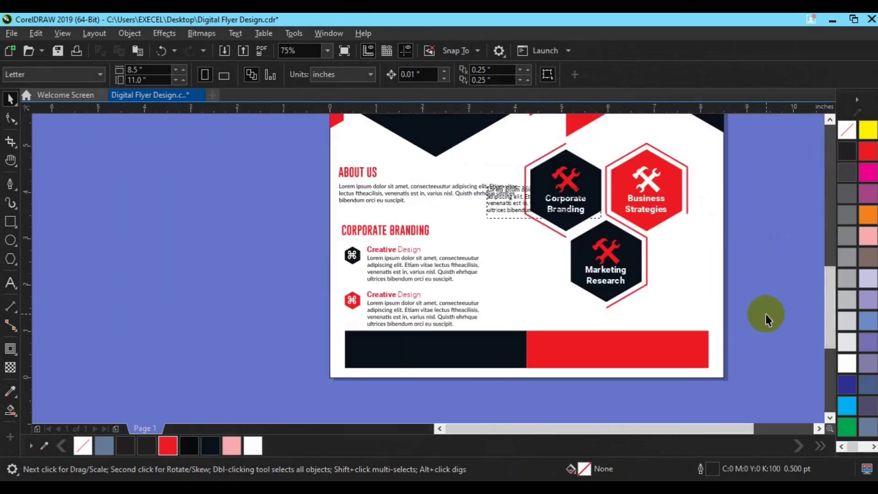
Group the two "Creative Design" items and nudge the "CORPORATE BRANDING" heading down closer to them
key("ctrl+g")
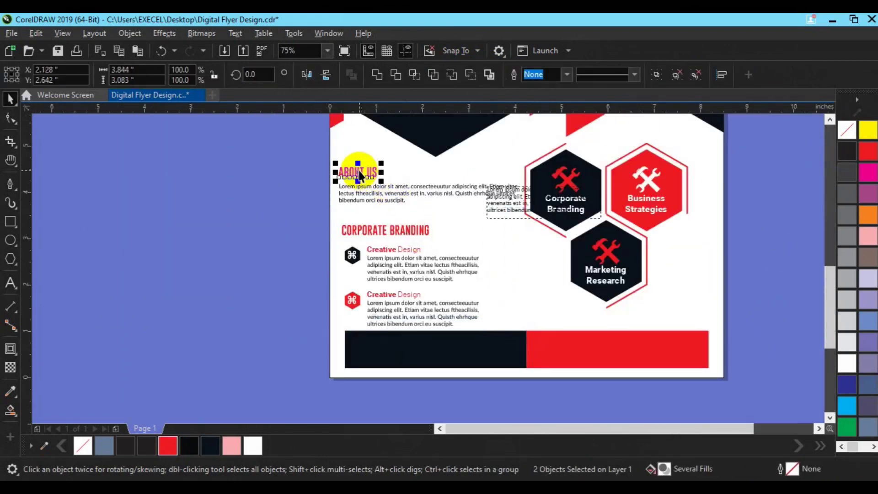
left_click(496, 76)
key("Escape")
left_click(369, 230)
key("Down")
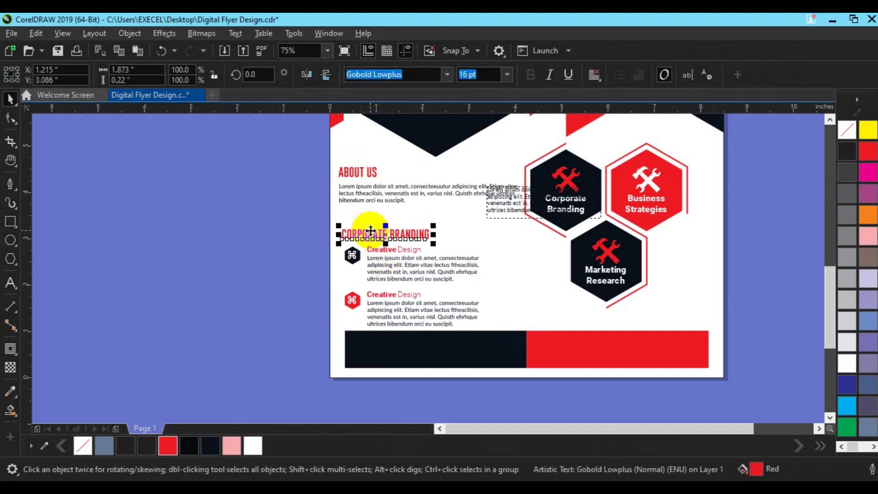
Group the "Creative Design" items with the "CORPORATE BRANDING" heading as one section and nudge them slightly up
left_click(387, 259, "shift")
key("ctrl+g")
left_click(390, 310)
left_click(352, 303)
left_click_drag(300, 273, 511, 333)
key("ctrl+g")
left_click(400, 271, "shift")
key("ctrl+g")
key("Up")
key("Up")
key("Up")
key("Up")
Move the spare paragraph frame beside the "Marketing Research" hexagon and ungroup the "ABOUT US" section
left_click_drag(505, 204, 701, 287)
left_click(381, 200)
key("ctrl+u")
left_click(199, 286)
Duplicate the "ABOUT US" paragraph directly below itself, nudge both paragraphs up towards the heading and group them
left_click(364, 194)
left_click_drag(545, 220, 309, 185)
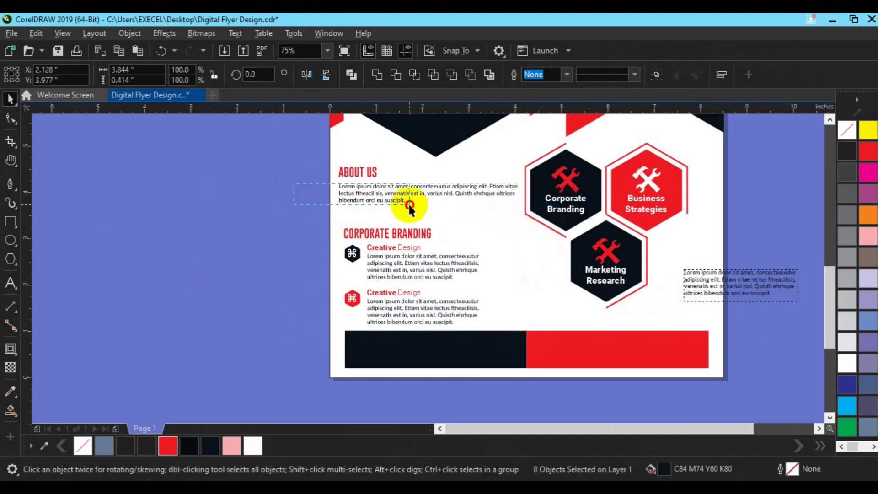
left_click_drag(540, 224, 447, 221)
left_click(462, 239)
left_click(390, 193, "shift")
key("Up")
key("Up")
key("Up")
key("Up")
key("Up")
key("Up")
key("Up")
key("Up")
key("ctrl+g")
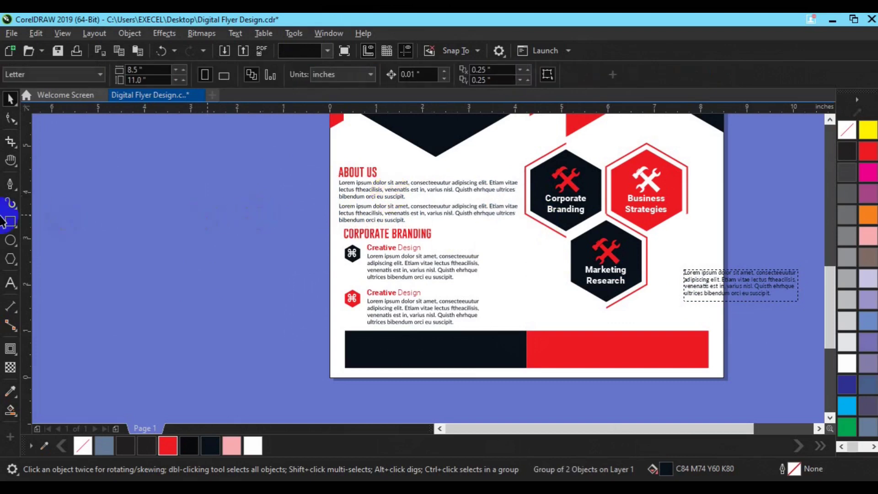
Draw a horizontal line about 0.56 inches long beneath the "ABOUT US" heading and change its outline width
left_click(63, 223)
left_click(11, 184)
left_click(257, 206)
left_click(282, 206)
key("space")
left_click_drag(269, 205, 351, 177)
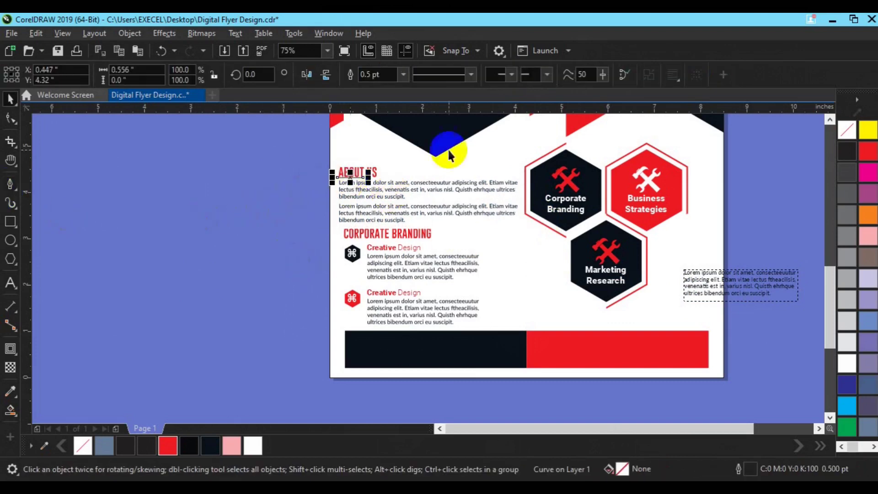
left_click(403, 75)
left_click(388, 137)
Group the "ABOUT US" heading with its underline and with the two paragraphs below
left_click(378, 167)
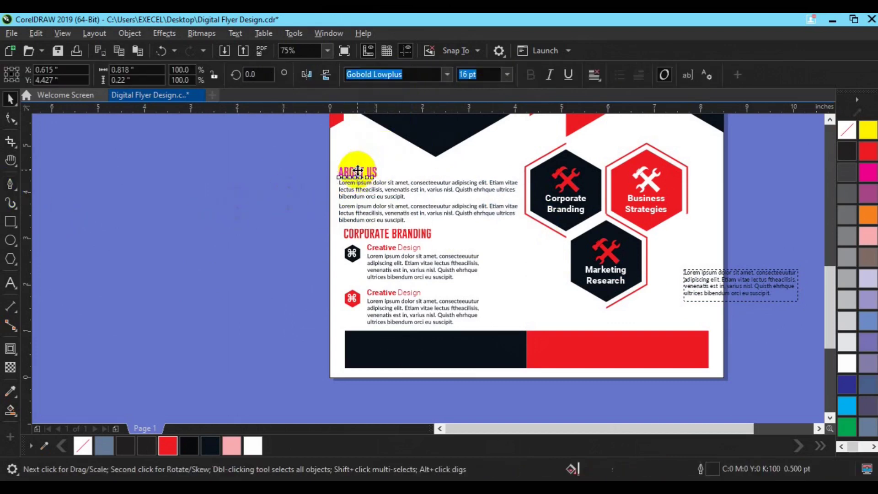
left_click_drag(317, 153, 403, 187)
key("ctrl+g")
left_click(404, 188, "shift")
key("ctrl+g")
Group the "CORPORATE BRANDING" heading with its items and left-align it with the "ABOUT US" section
left_click(387, 263)
left_click(381, 236, "shift")
key("ctrl+g")
left_click(379, 218, "shift")
key("l")
Group the "ABOUT US" and "CORPORATE BRANDING" sections and move them slightly up
left_click_drag(298, 141, 568, 326)
left_click(476, 290)
left_click(367, 213)
left_click(365, 235, "shift")
key("ctrl+g")
left_click_drag(364, 198, 364, 195)
Move the spare paragraph below the service hexagons, right-align its text and widen the frame to about 4.04 inches
left_click(715, 290)
left_click_drag(683, 285, 609, 297)
left_click(595, 75)
left_click(613, 131)
left_click_drag(702, 294, 623, 327)
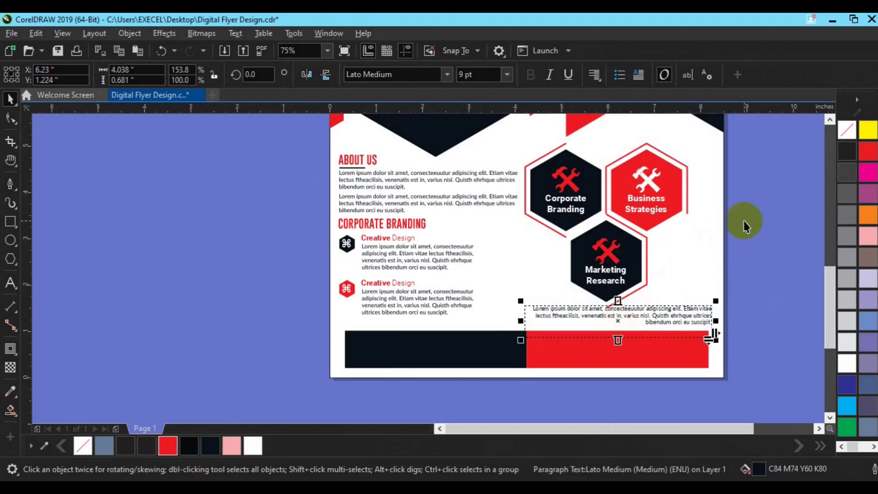
Bottom-align the left text sections with the right-aligned paragraph frame and nudge both down
key("Left")
left_click(427, 260, "shift")
key("b")
key("Down")
key("Down")
key("Down")
key("Down")
key("Down")
key("Down")
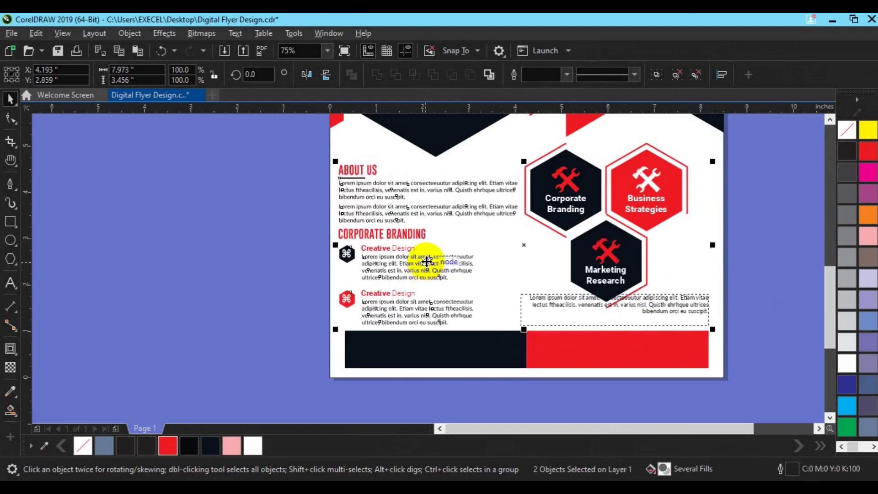
Shorten the right-aligned paragraph to two lines and place a copy of it outside the page
left_click(98, 262)
left_click(557, 307)
double_click(507, 309)
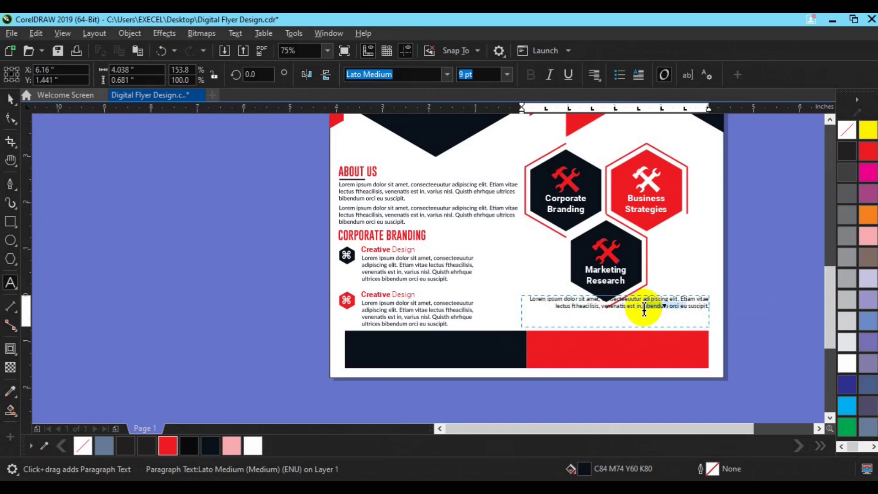
key("Escape")
left_click(628, 316)
left_click_drag(202, 251, 186, 251)
Convert the right-aligned paragraph on the page to curves and move it down to just above the red rectangle
left_click(630, 302)
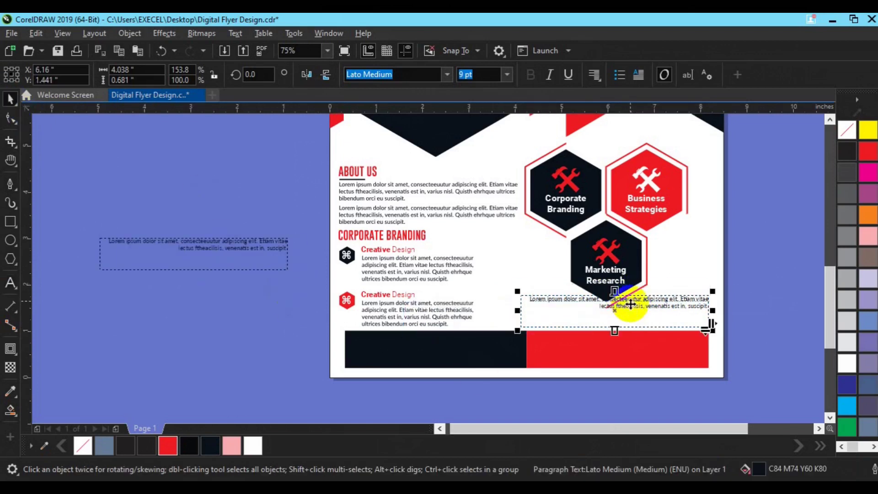
key("ctrl+q")
left_click_drag(618, 303, 618, 318)
Ungroup the left text sections and copy the "ABOUT US" heading with its underline above the right-aligned paragraph
left_click(402, 233)
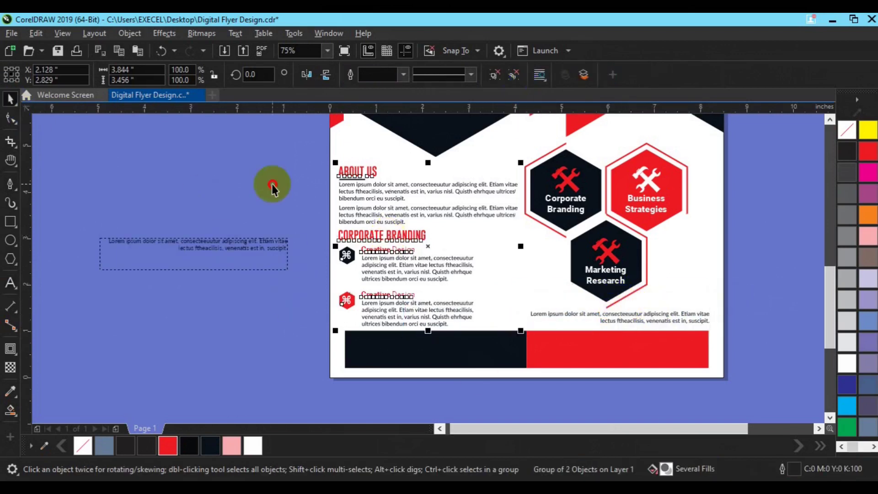
key("ctrl+u")
left_click(273, 184)
left_click_drag(310, 161, 683, 299)
key("ctrl+d")
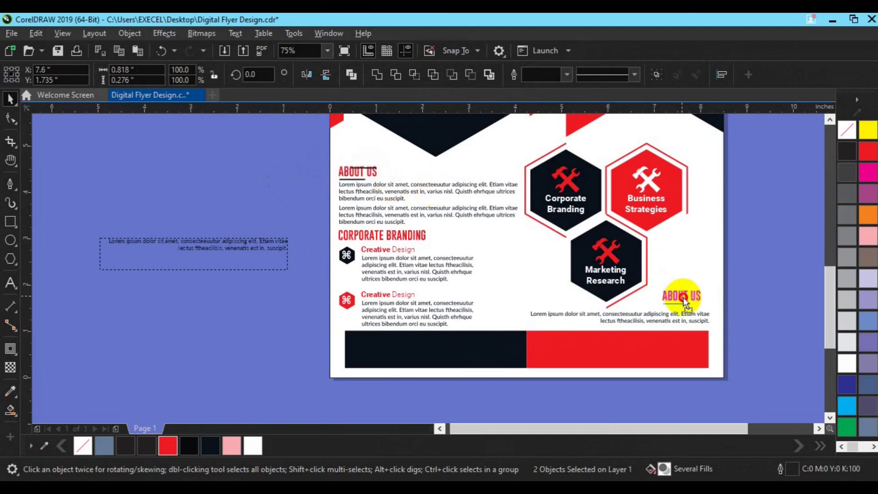
Right-align the copied heading and underline, group them, and align them with the paragraph's right edge
key("r")
key("ctrl+g")
left_click(696, 316, "shift")
key("r")
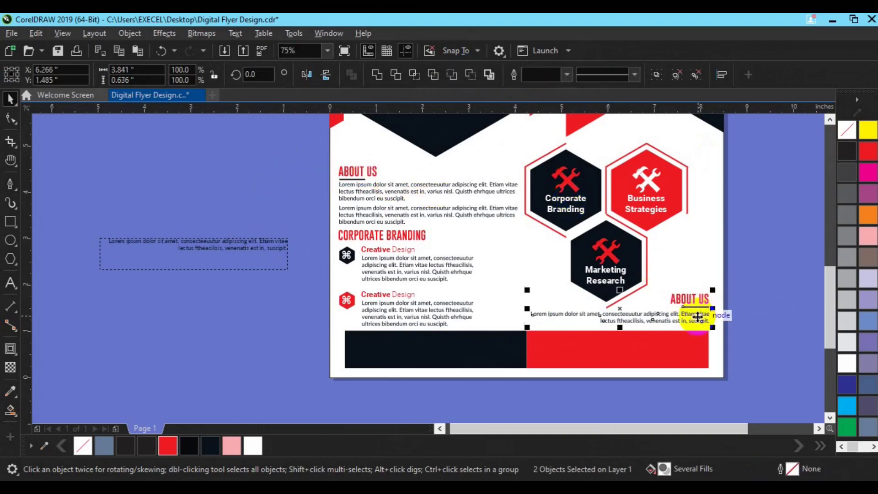
key("Down")
key("Down")
Change the copied heading's text to "TERMS"
left_click(252, 215)
key("F8")
left_click(677, 300)
key("ctrl+a")
type("TERMS")
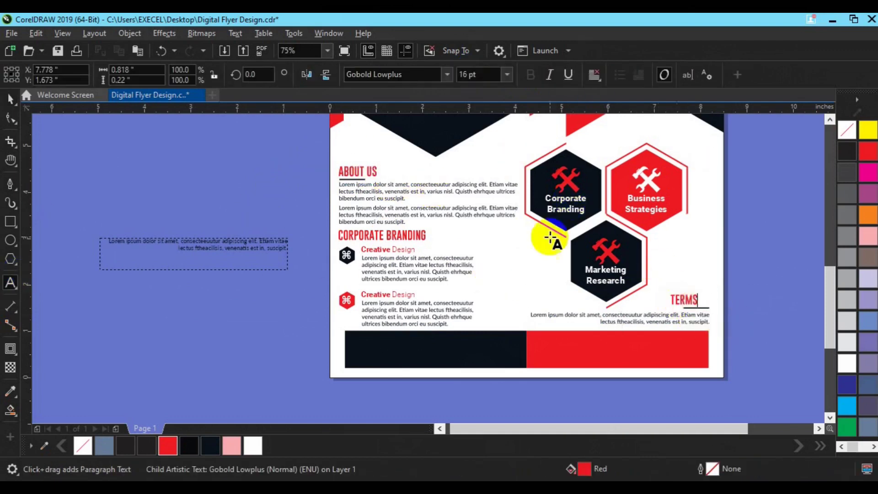
Right-align the "TERMS" heading with its underline and with the paragraph, then group them together
key("ctrl+space")
left_click(746, 325)
double_click(687, 304)
left_click(514, 77)
key("r")
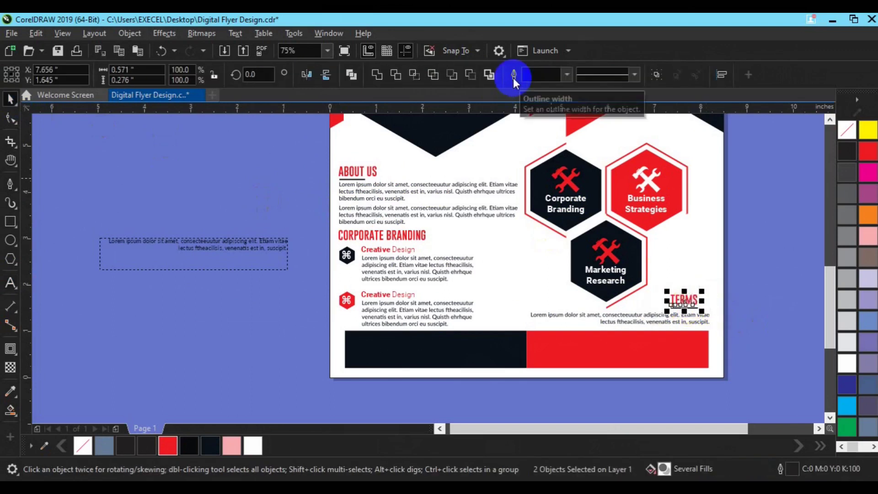
key("ctrl+g")
left_click(644, 317, "shift")
key("r")
key("ctrl+g")
Bottom-align the left text sections with the "TERMS" block, group them and center the group horizontally on the page
left_click(418, 309, "shift")
left_click(396, 204)
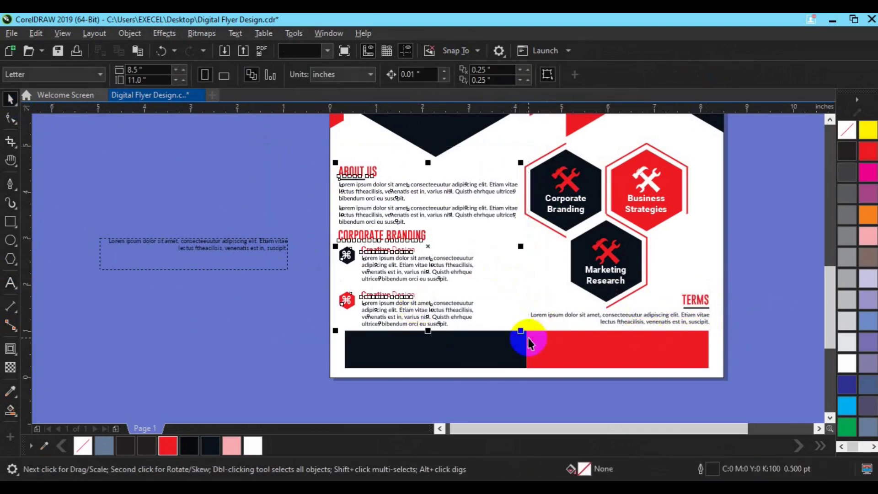
left_click(439, 316)
left_click(647, 316, "shift")
key("b")
key("ctrl+g")
left_click(716, 288, "shift")
key("c")
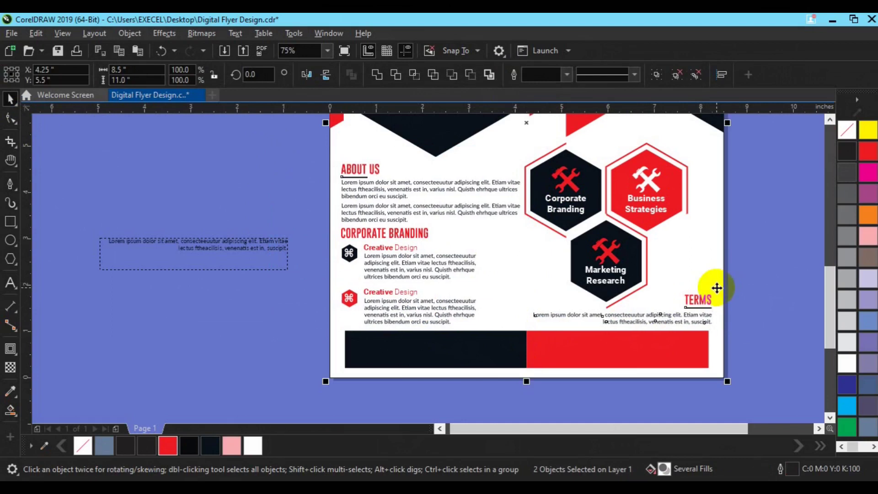
Nudge the three service hexagons with their outlines, icons and labels to the right, away from the text sections
key("Escape")
left_click(264, 240)
left_click(312, 340)
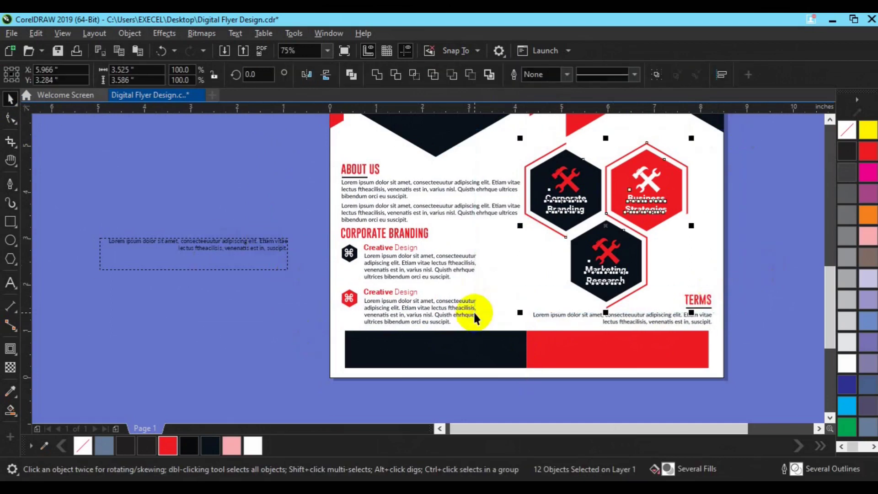
key("Right")
key("Right")
key("Right")
key("Right")
key("Right")
key("Right")
key("Right")
key("Right")
key("Right")
key("Right")
key("Right")
key("Right")
key("Right")
key("Right")
key("Right")
key("Right")
key("Right")
key("Right")
left_click(744, 201)
scroll(426, 234, "down", 1)
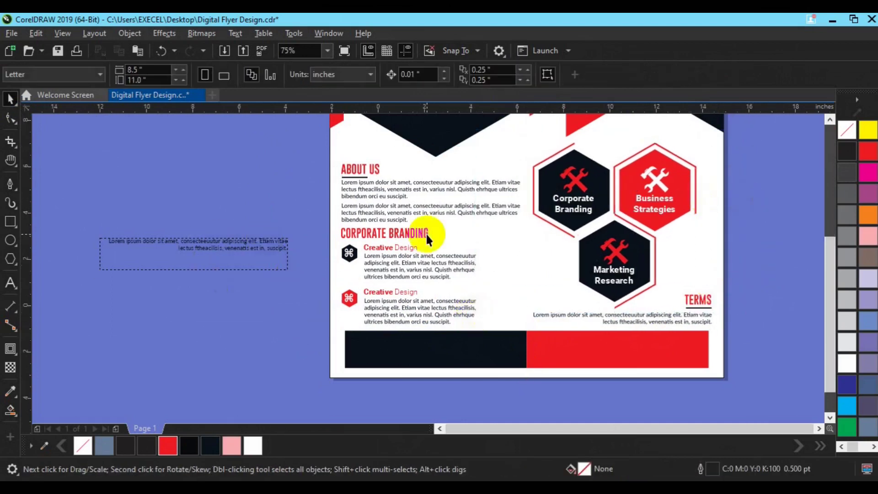
scroll(648, 263, "up", 1)
left_click_drag(305, 317, 408, 331)
left_click(10, 282)
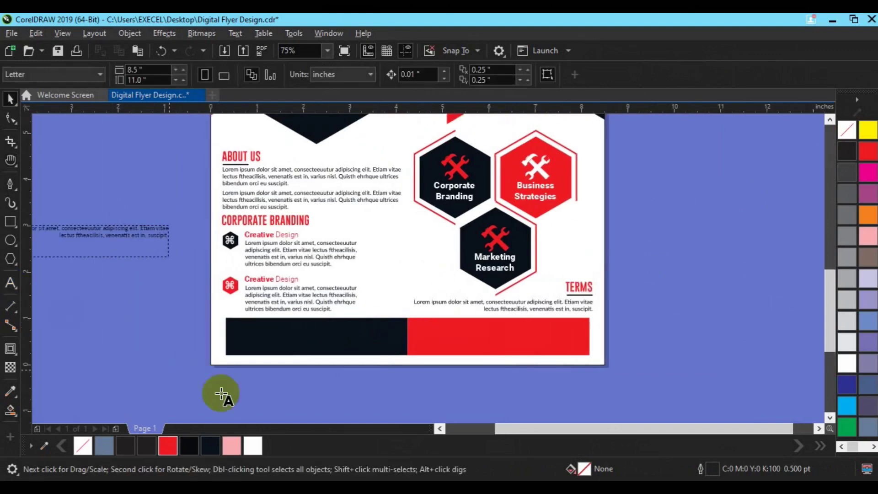
left_click(178, 341)
type("Web: www.websi")
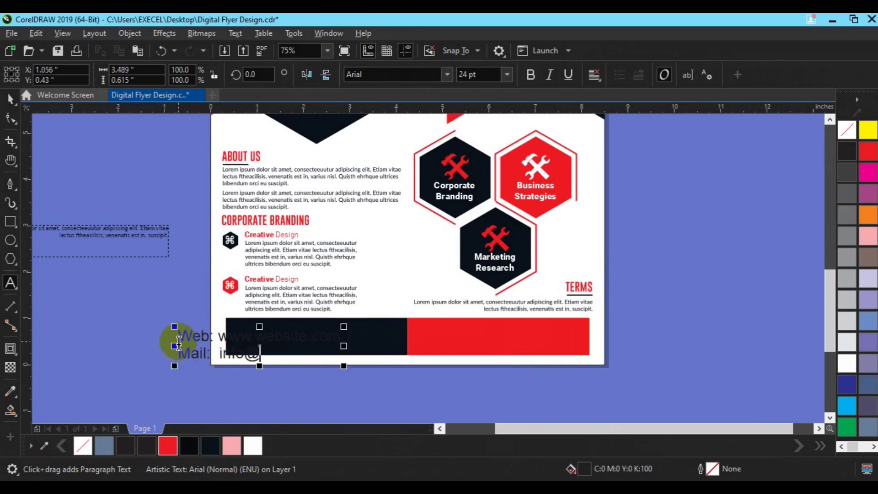
type("te.com")
Set the contact text to Lato Medium at 12 pt
key("ctrl+a")
left_click(448, 75)
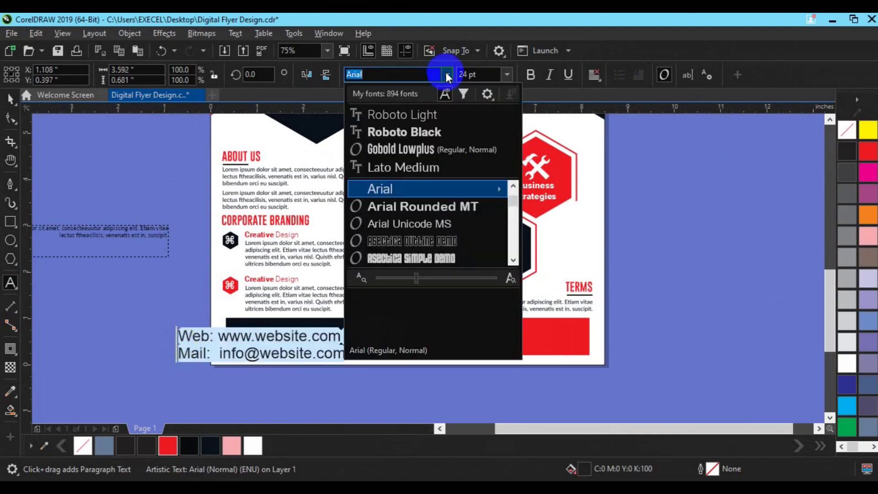
left_click(467, 74)
left_click(11, 100)
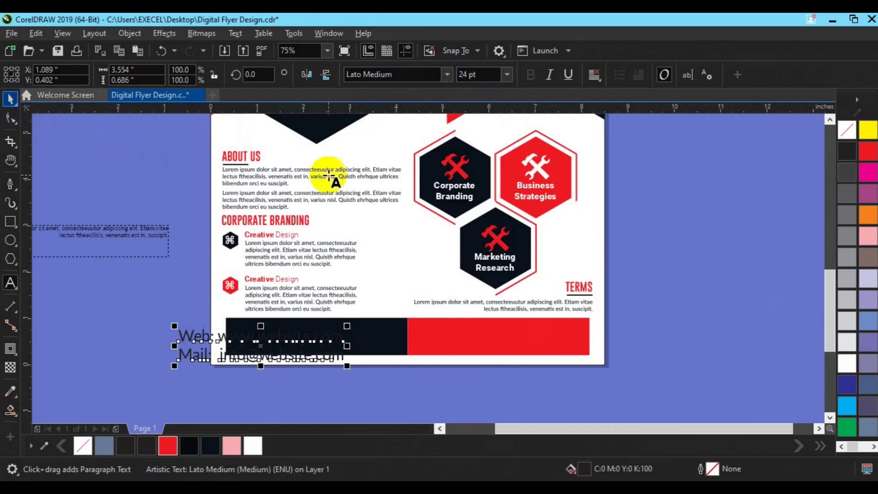
left_click(466, 74)
type("12")
key("Return")
Move the contact text onto the navy rectangle, fill it white and center it in the rectangle
left_click_drag(230, 340, 318, 338)
left_click(253, 447)
left_click(378, 346, "shift")
key("c")
key("e")
Color the "Web:" and "Mail:" labels red
left_click(301, 346)
left_click(168, 446)
left_click(314, 342)
left_click(162, 385)
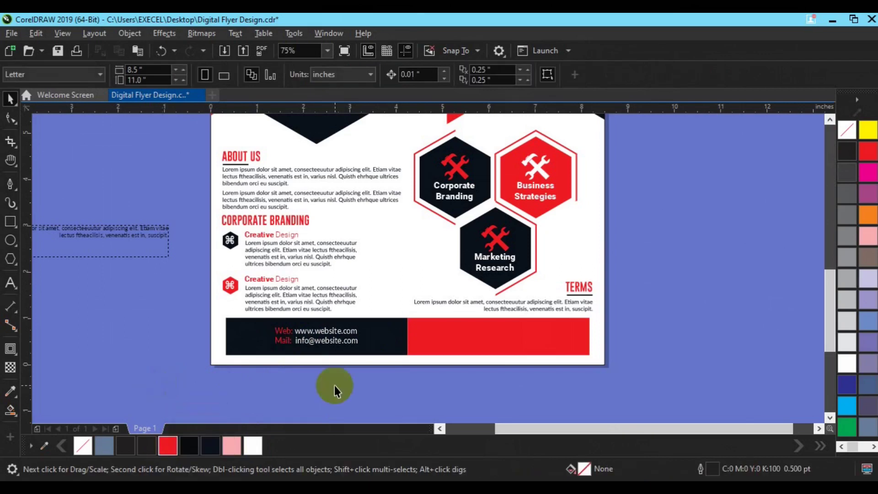
Copy the website text onto the red rectangle and change the copy to "CALL US NOW"
left_click_drag(297, 331, 449, 331)
right_click(449, 331)
left_click(11, 283)
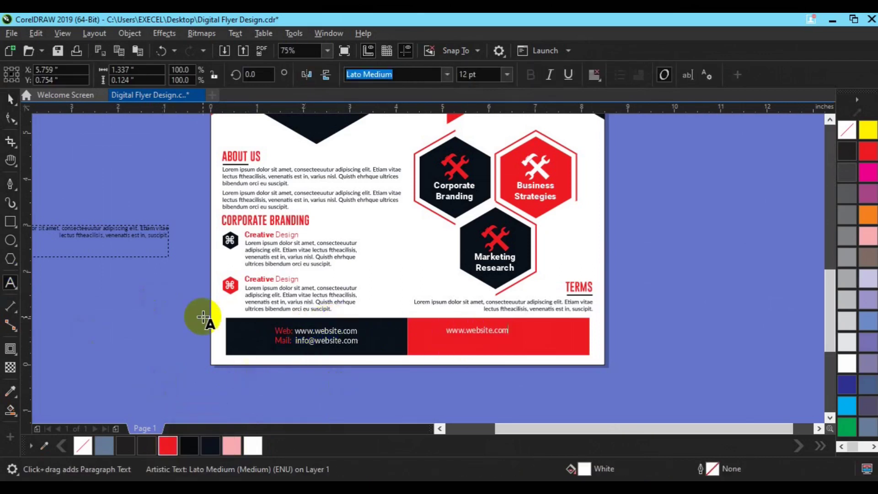
left_click(11, 99)
Copy the "About Us" heading onto the red rectangle, fill it white and replace its wording with the phone number
left_click(234, 157)
left_click(139, 177)
left_click(239, 157, "ctrl")
left_click_drag(239, 157, 424, 337)
right_click(424, 337)
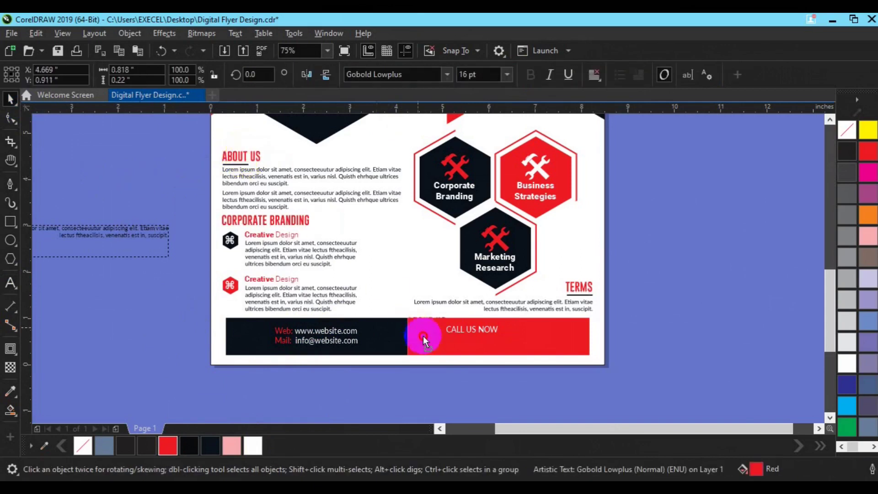
left_click(252, 446)
type("01 - 234 - 456 - 098")
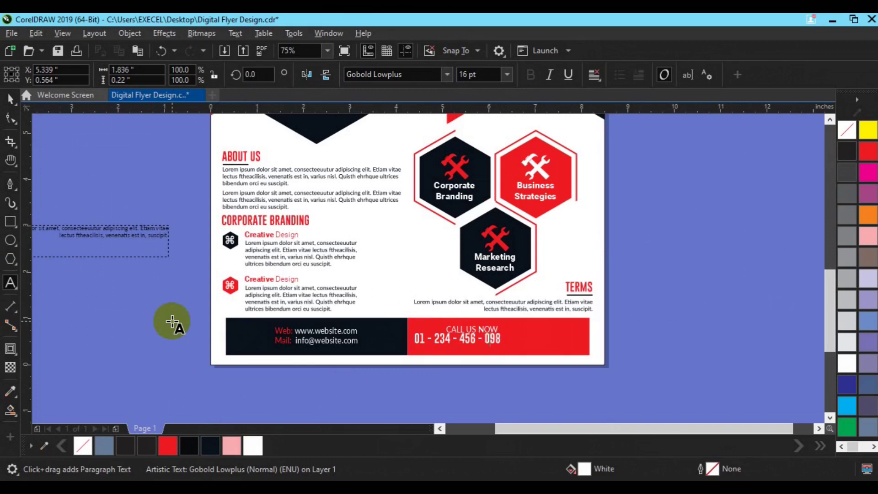
key("ctrl+a")
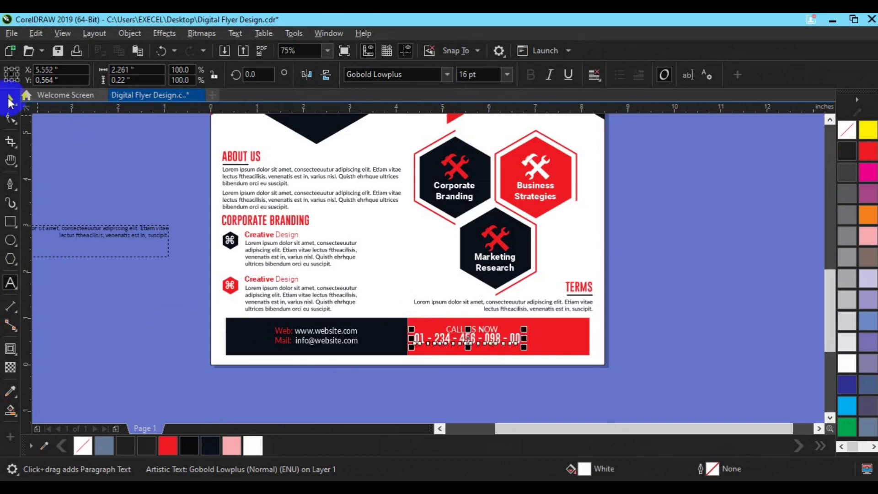
left_click(10, 101)
Set the phone number to 18 pt and center it horizontally below "CALL US NOW"
left_click(467, 75)
type("18")
key("Return")
left_click_drag(495, 339, 504, 346)
left_click(487, 330, "shift")
key("c")
left_click(629, 337)
left_click(463, 330)
key("Down")
Group "CALL US NOW" with the phone number and center the group in the red rectangle
left_click(472, 344, "shift")
key("e")
key("ctrl+z")
key("ctrl+g")
left_click(551, 334, "shift")
key("c")
key("e")
left_click(677, 318)
Copy the red tools icon into the white area above the large navy hexagon
key("h")
left_click_drag(471, 120, 471, 336)
key("space")
left_click_drag(459, 397, 300, 134)
right_click(300, 134)
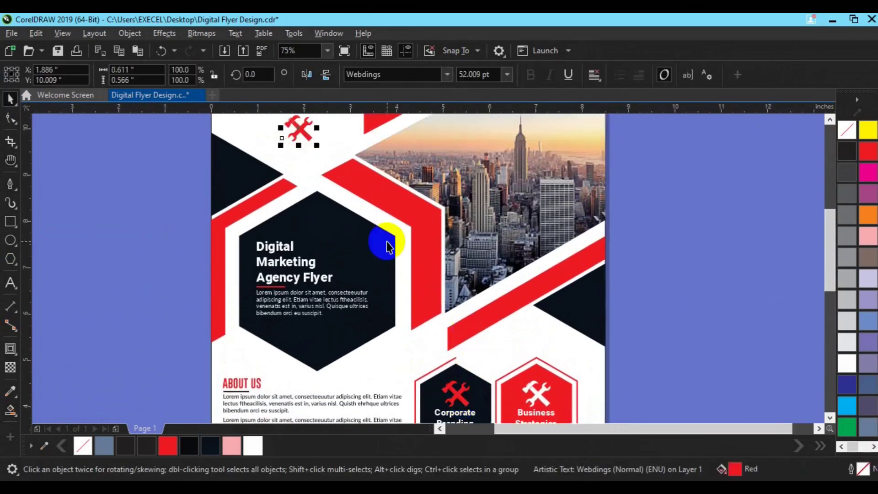
Add the text "Logo Design" beside the large navy hexagon, starting outside the page's edge
key("h")
left_click_drag(440, 206, 446, 266)
key("space")
key("F8")
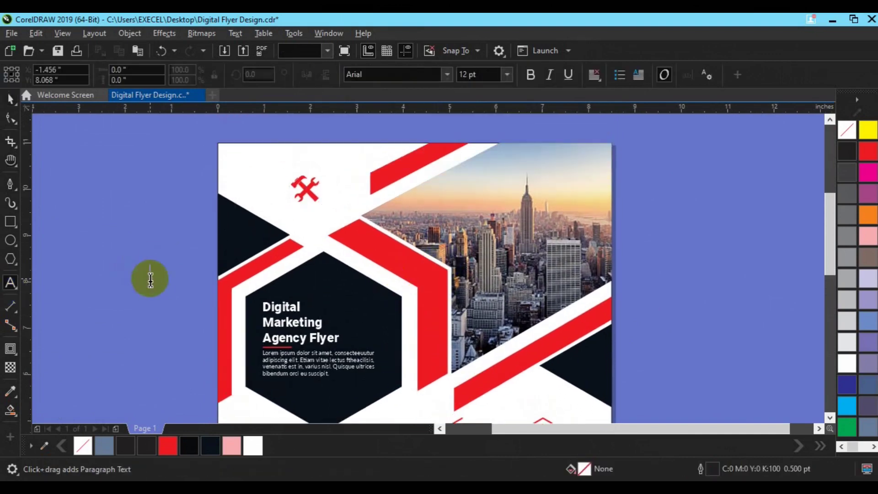
left_click(151, 278)
type("Logo Design")
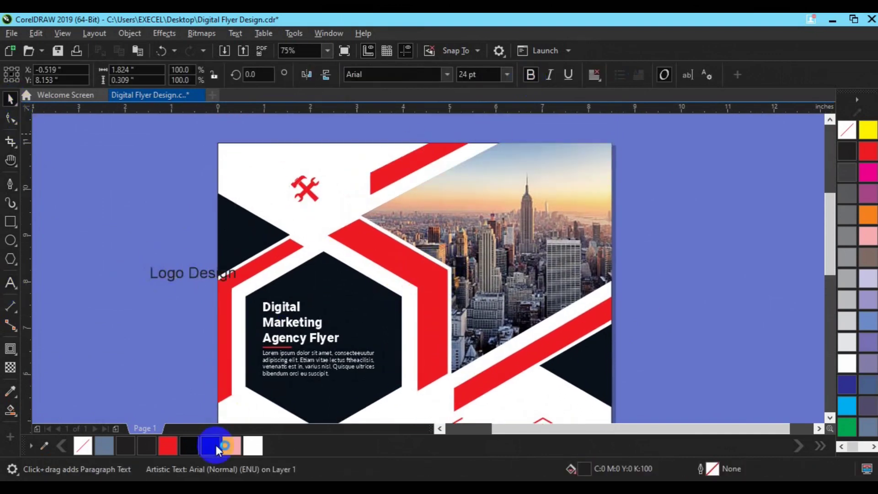
Fill the "Logo Design" text navy and format it as bold at 16 pt
key("ctrl+space")
left_click(214, 446)
left_click(464, 76)
type("16")
key("Return")
Place the "Logo Design" text centered under the red tools icon in the white area above the navy hexagon
left_click_drag(177, 274, 306, 187)
left_click(308, 186, "shift")
left_click(701, 251)
Fit the whole page in view to examine the flyer layout
key("z")
left_click(52, 75)
left_click(31, 97)
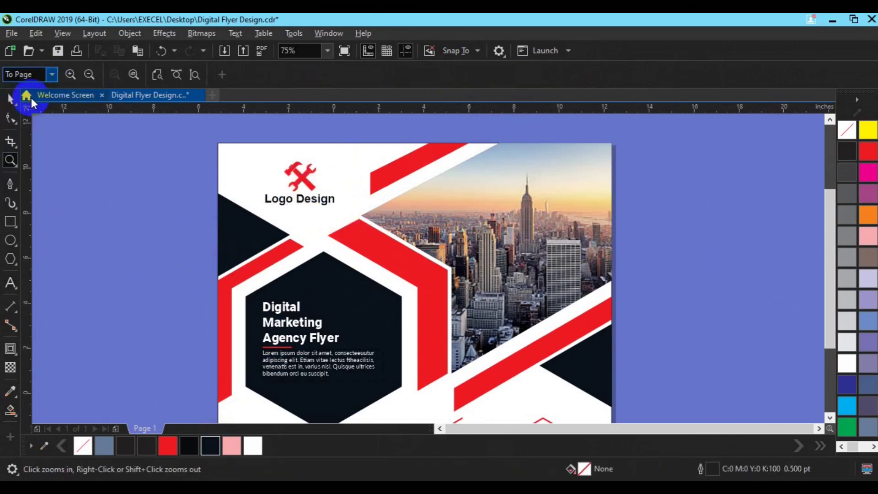